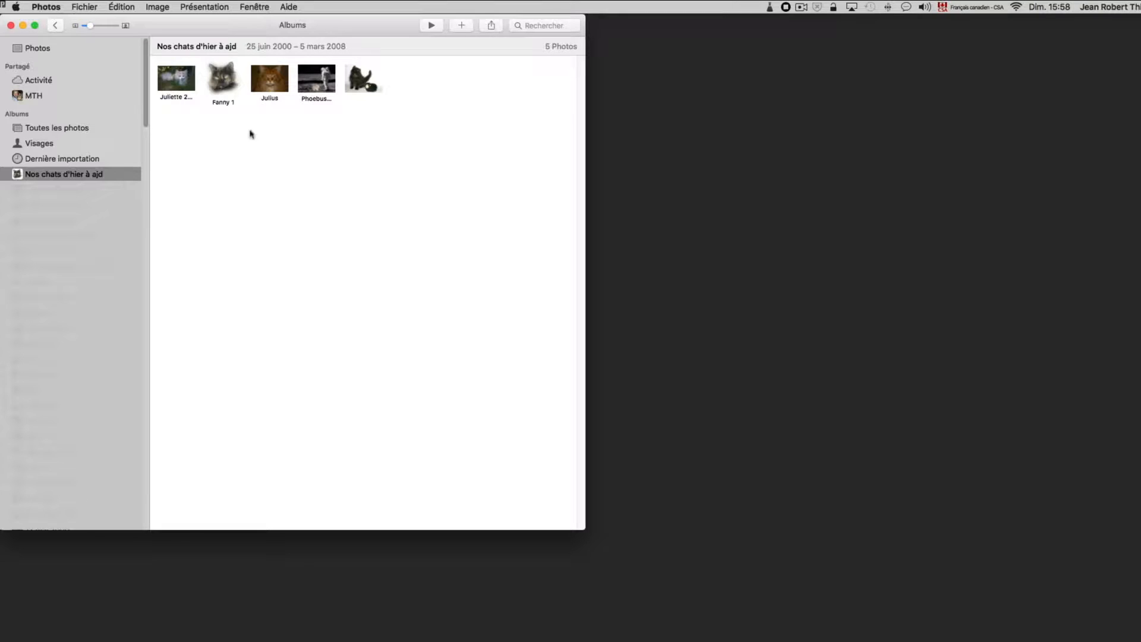
Step: Display the information window for the Juliette photo and move it up beside the album window
left_click(177, 82)
key("super+i")
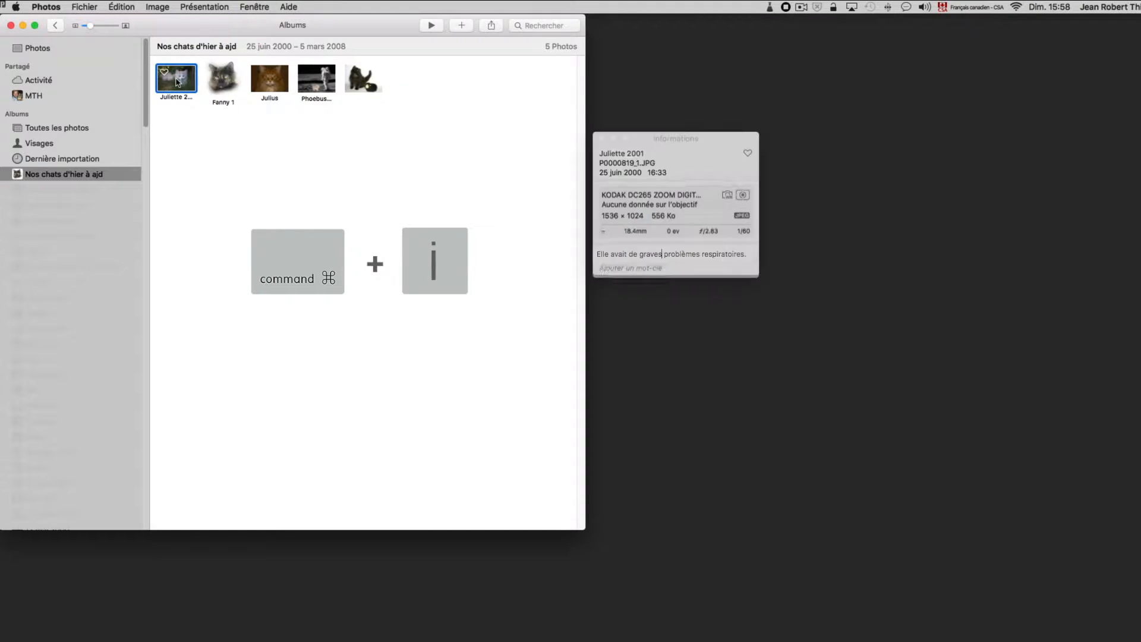
left_click_drag(653, 134, 649, 59)
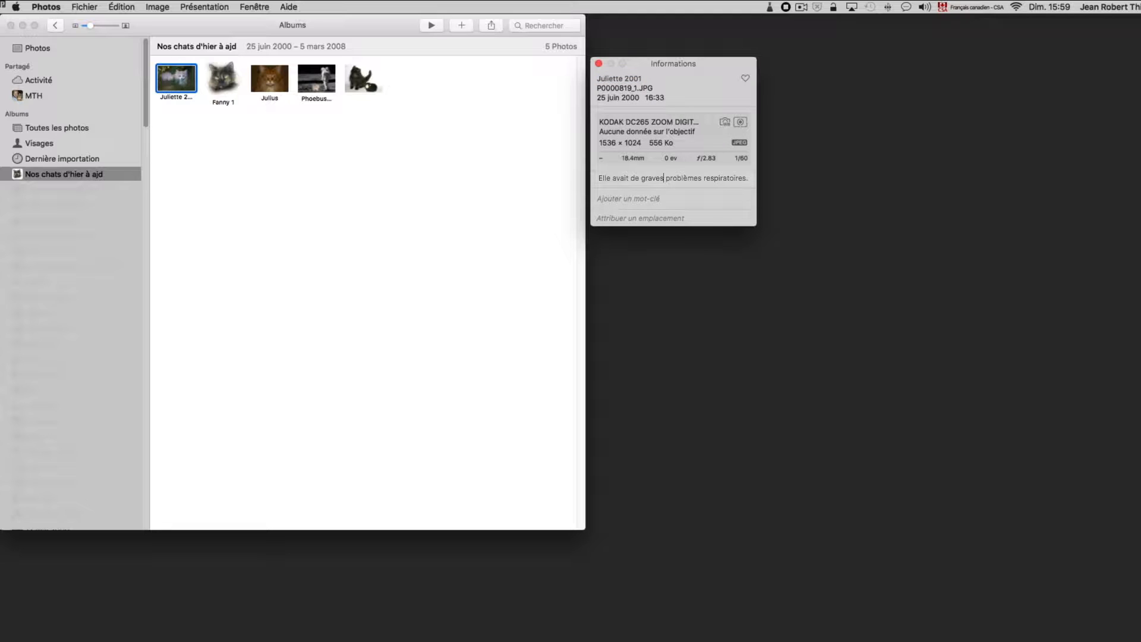
Step: Retitle the Juliette photo as "Juliette 2002" using its caption beneath the thumbnail
left_click(175, 97)
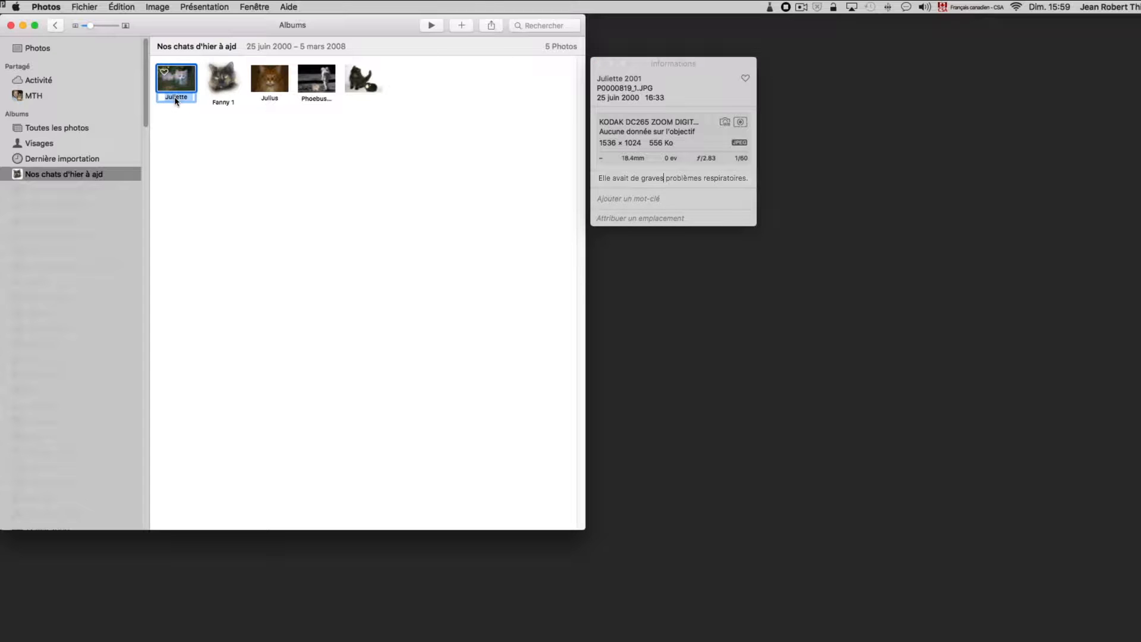
left_click(176, 98)
key("Right")
type("2")
left_click(235, 156)
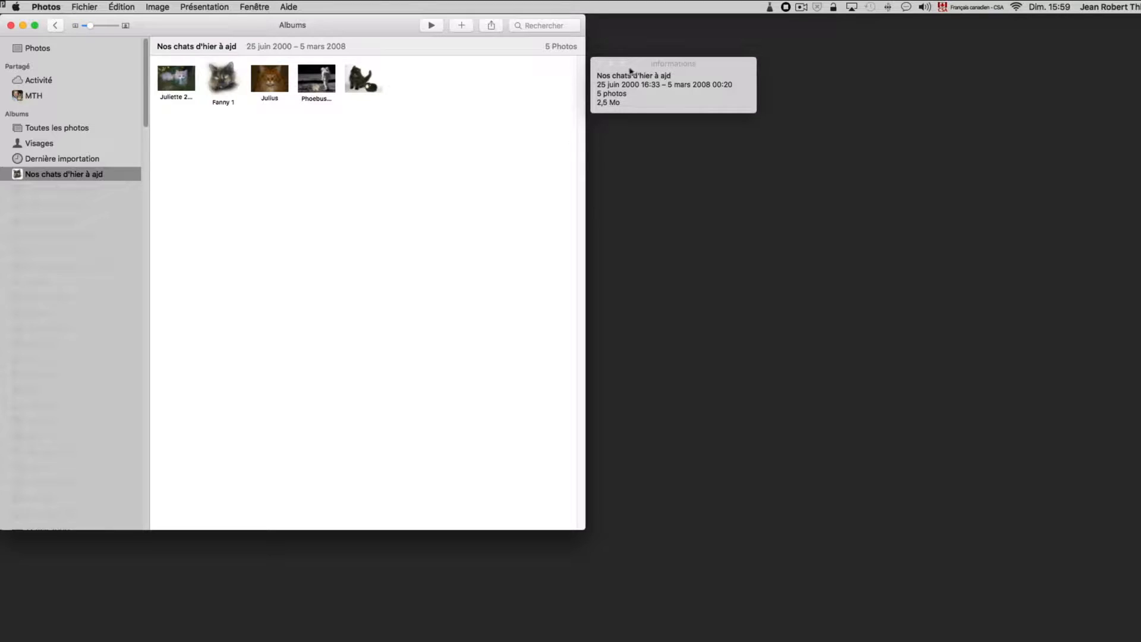
Step: Change the Juliette photo's title to "Juliette 2001" in its information window and close the window
left_click(190, 86)
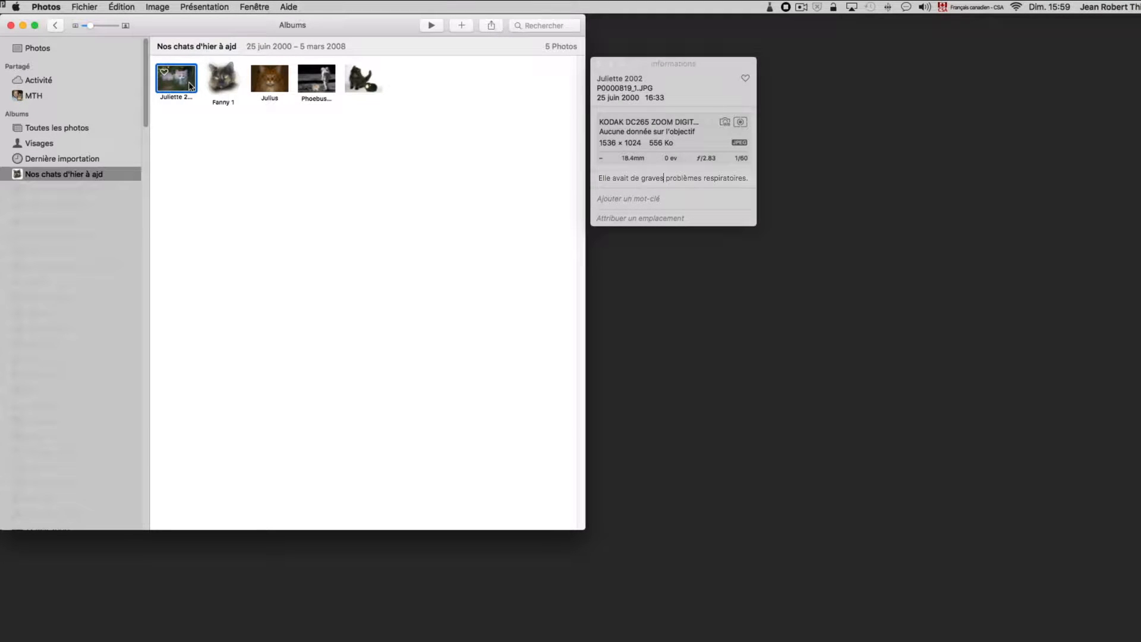
left_click(624, 79)
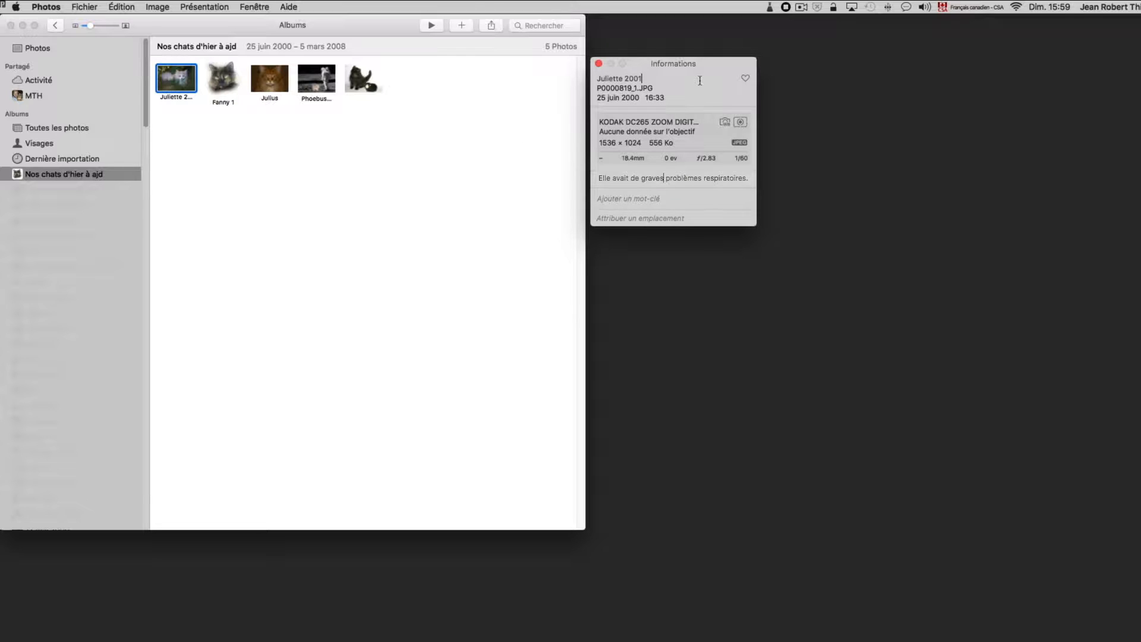
left_click(599, 63)
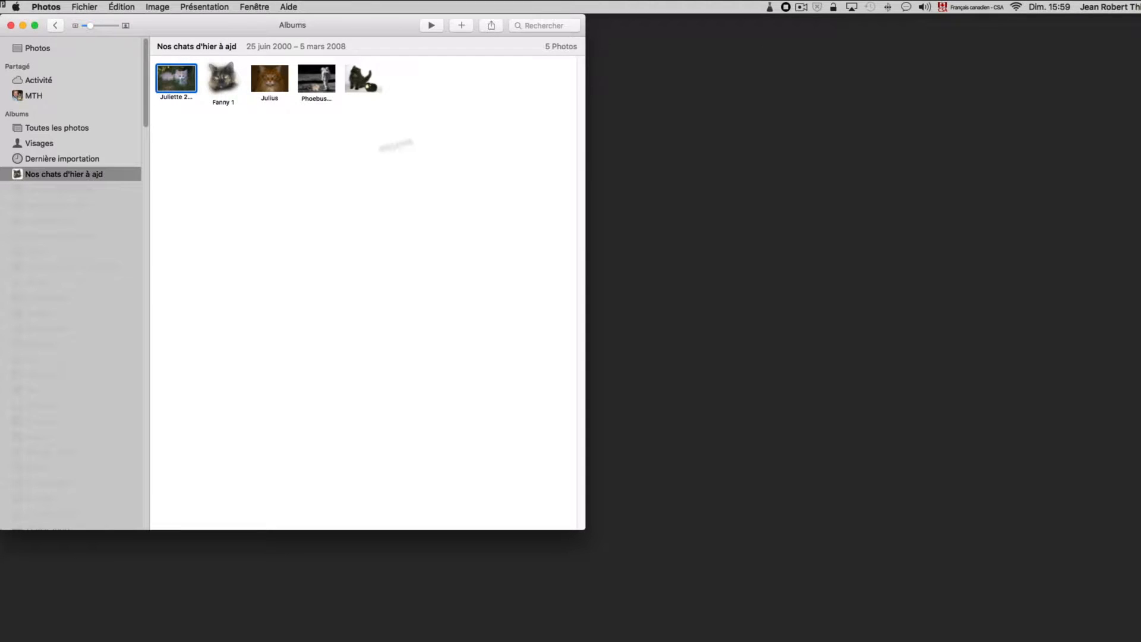
Step: Check the information of the Fanny 1 photo and of the untitled black cat photo, including its title and description fields
left_click(212, 161)
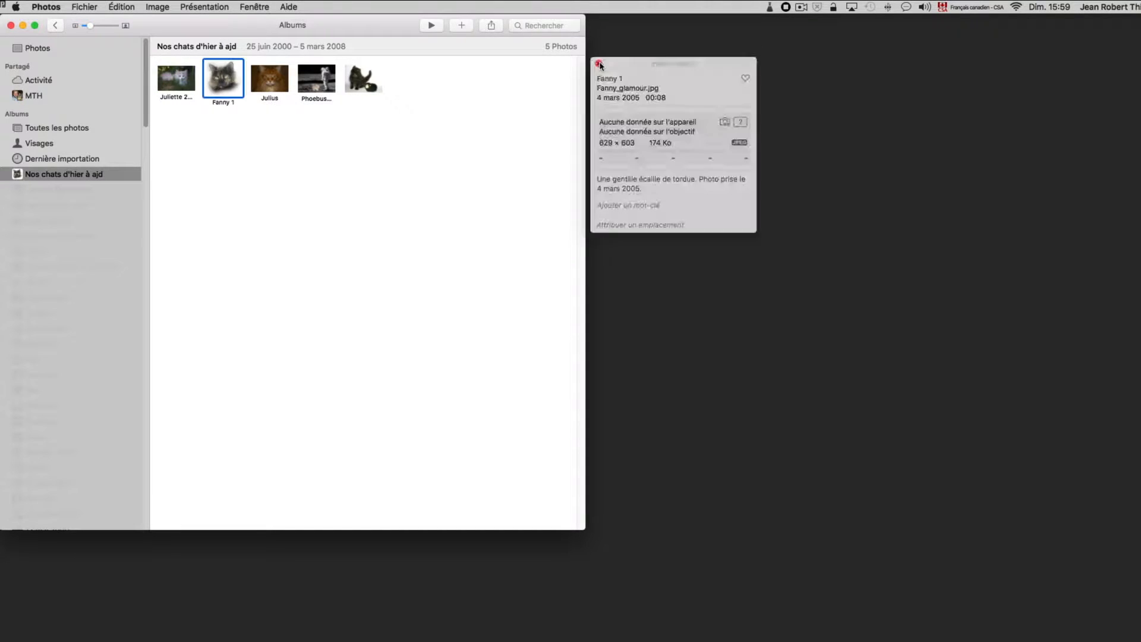
left_click(599, 64)
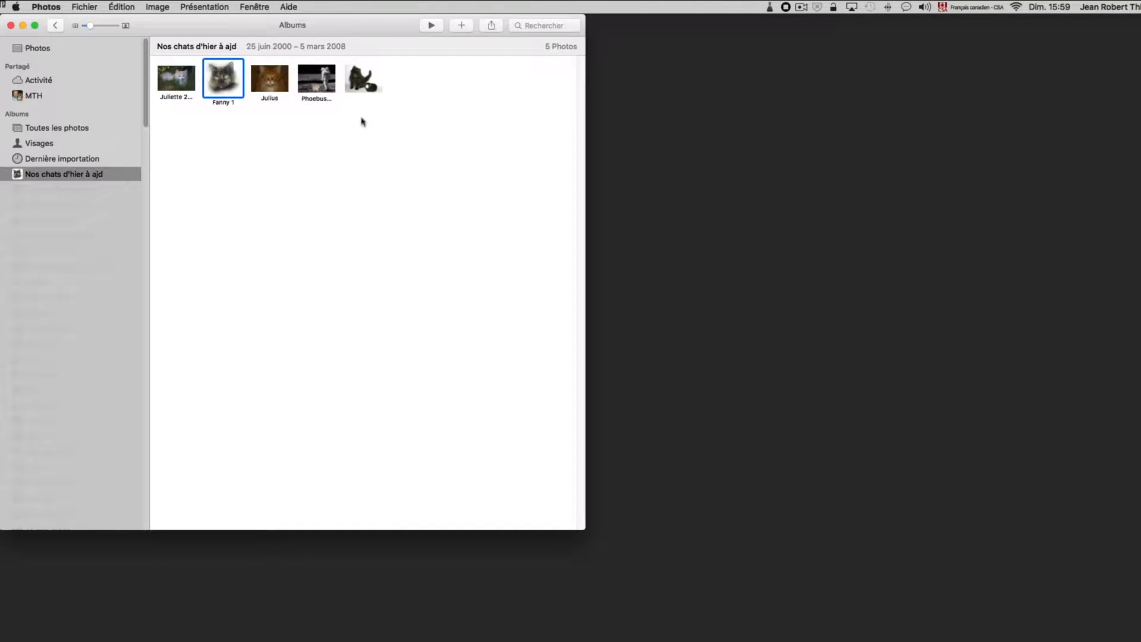
left_click(356, 82)
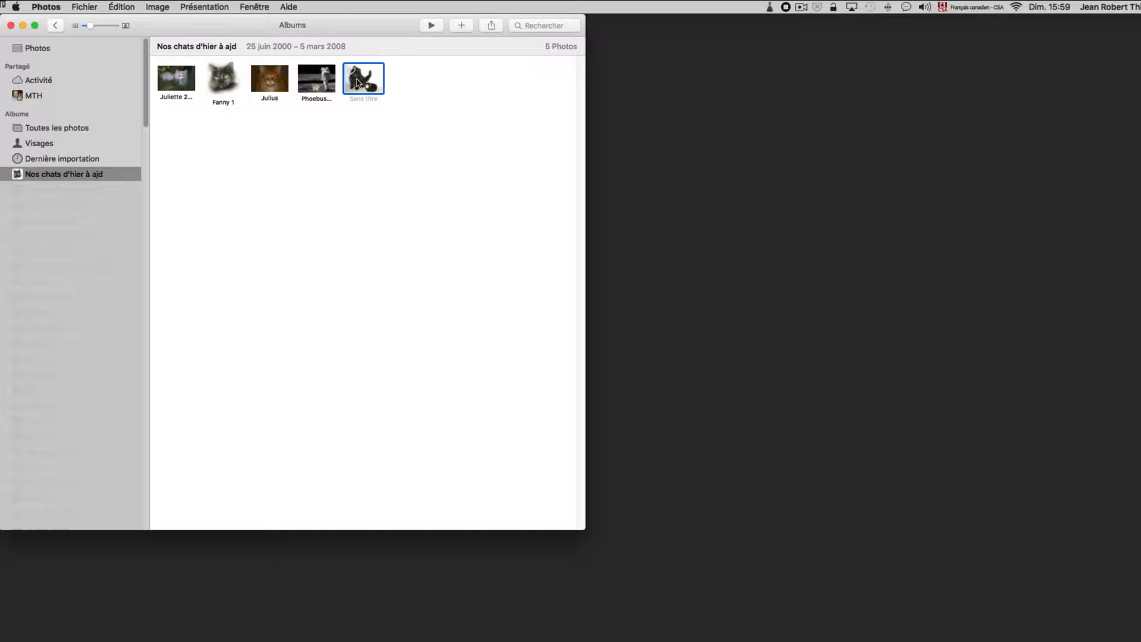
key("super+i")
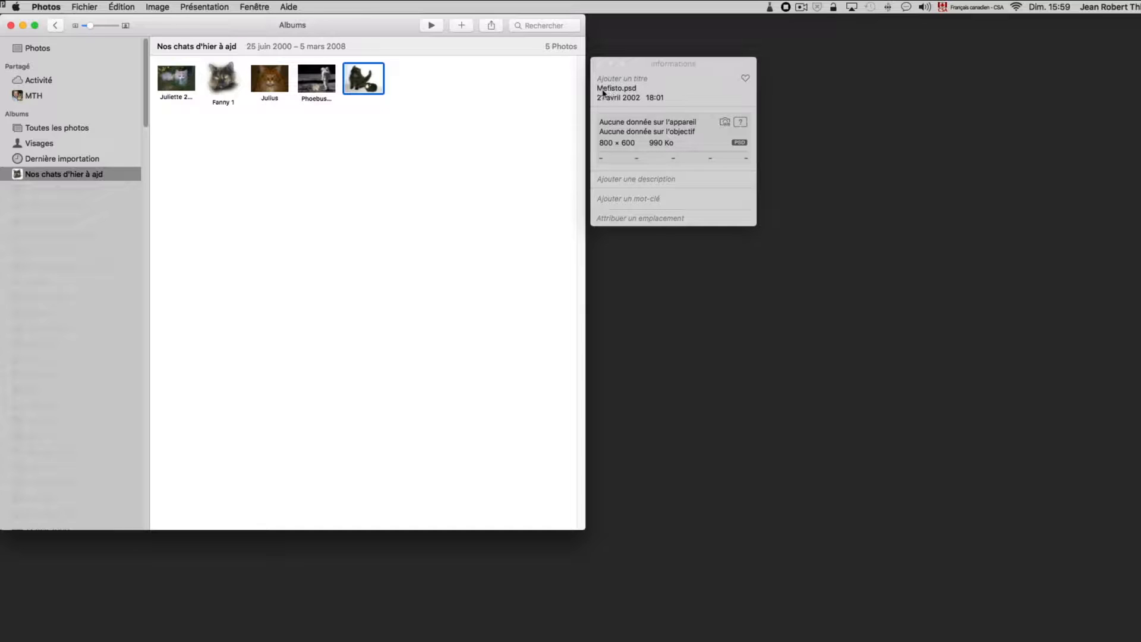
left_click(613, 180)
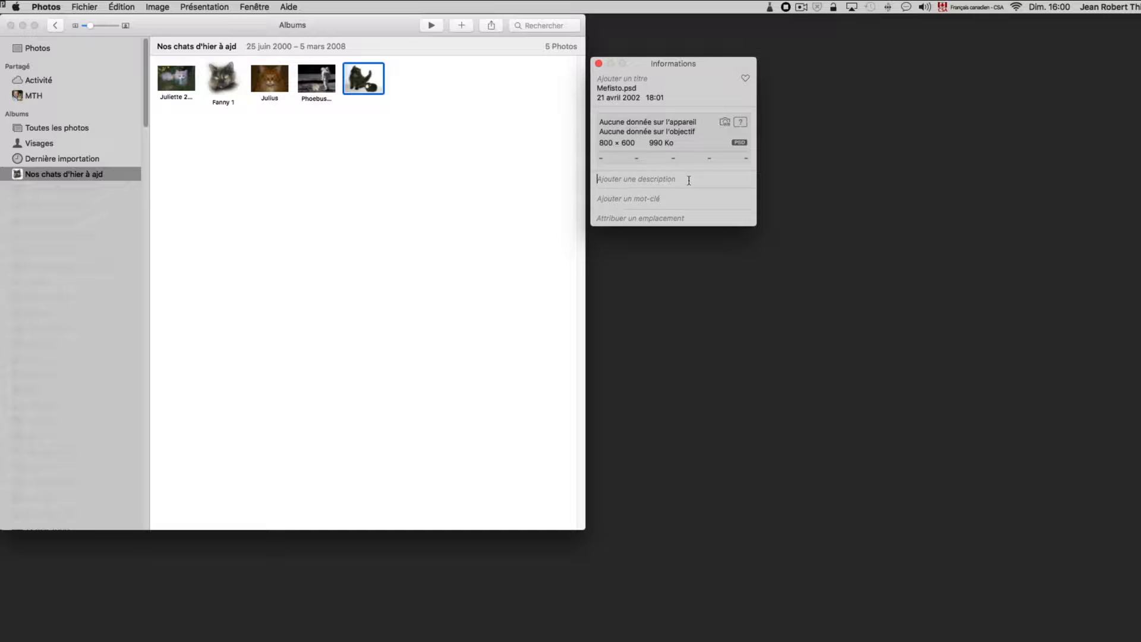
left_click(599, 63)
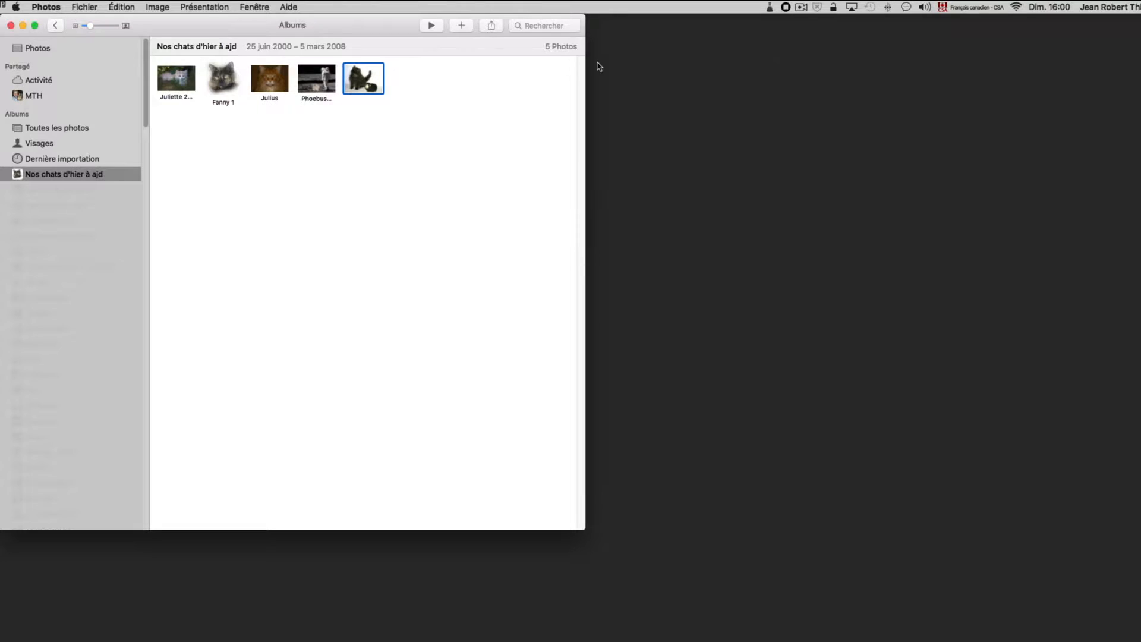
Step: Export all five album photos to the Bureau folder as JPEG, with the file naming set to "Utiliser le titre"
left_click(460, 134)
left_click_drag(387, 149, 156, 62)
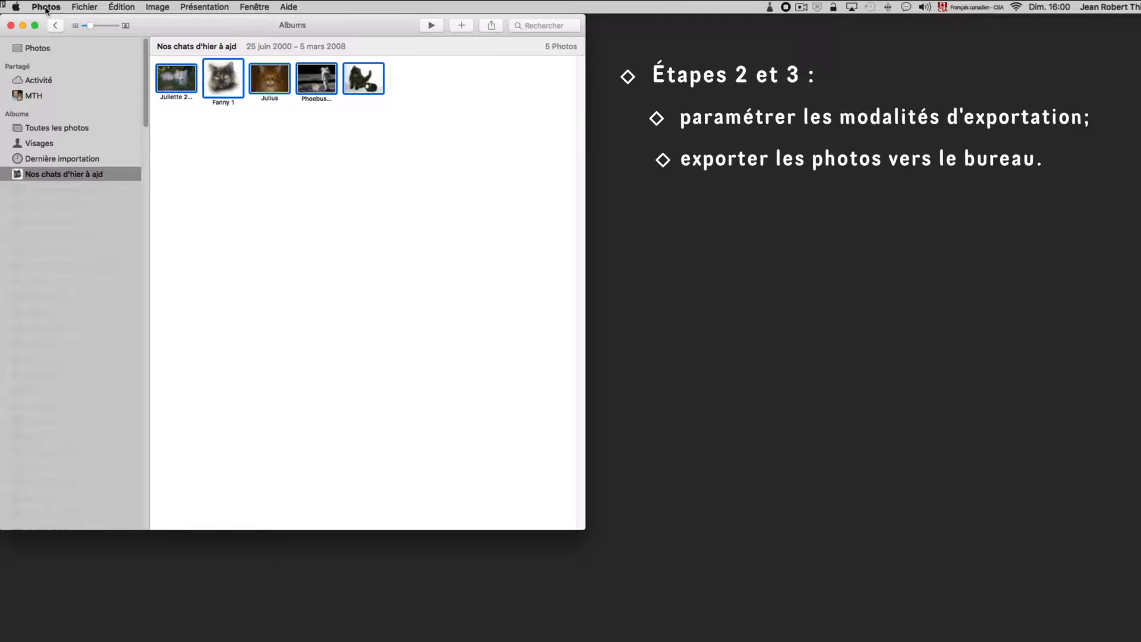
left_click(83, 8)
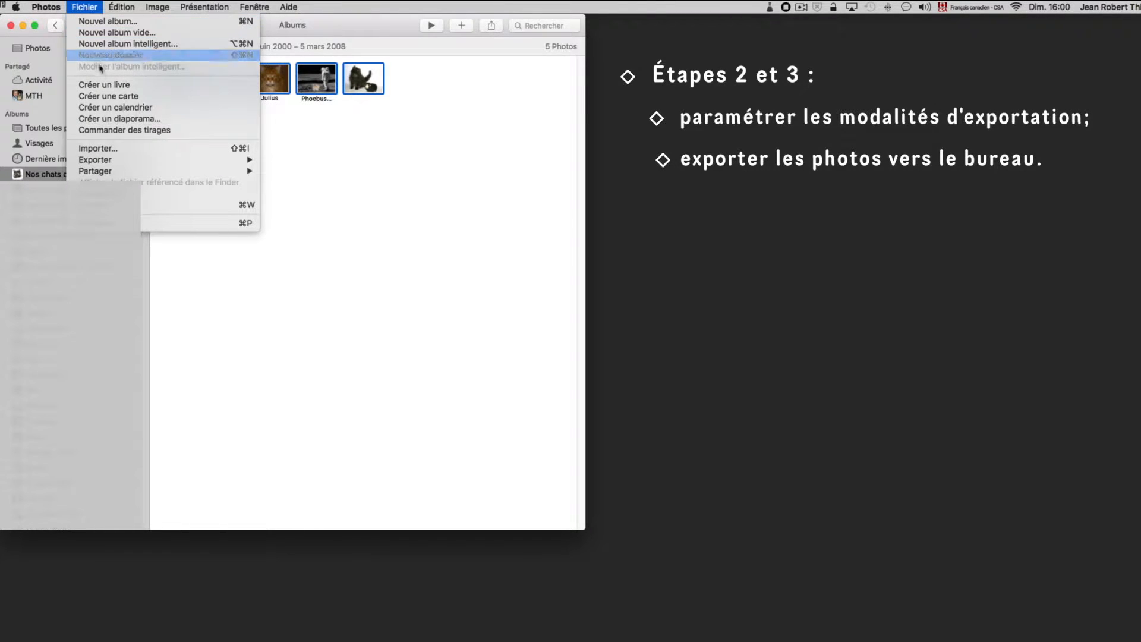
mouse_move(112, 160)
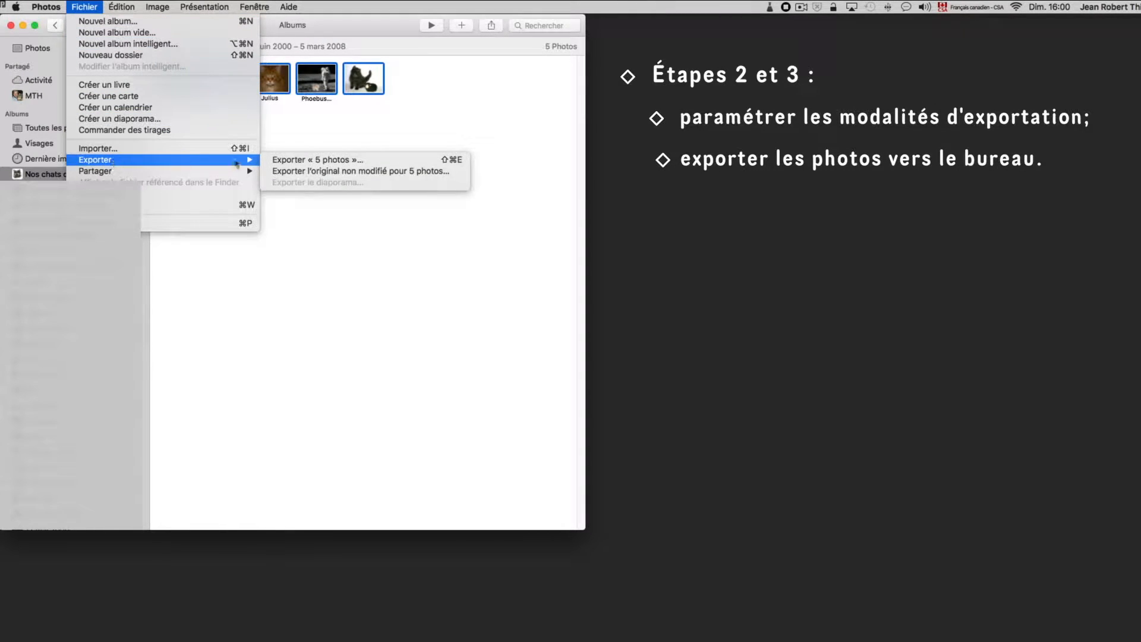
left_click(297, 159)
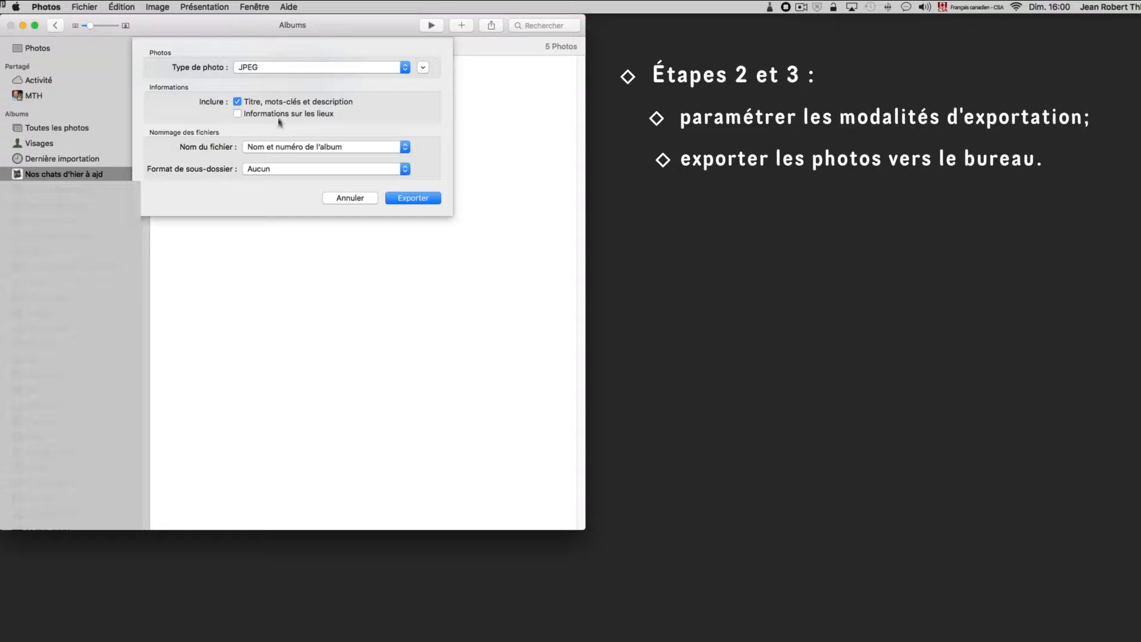
left_click(285, 148)
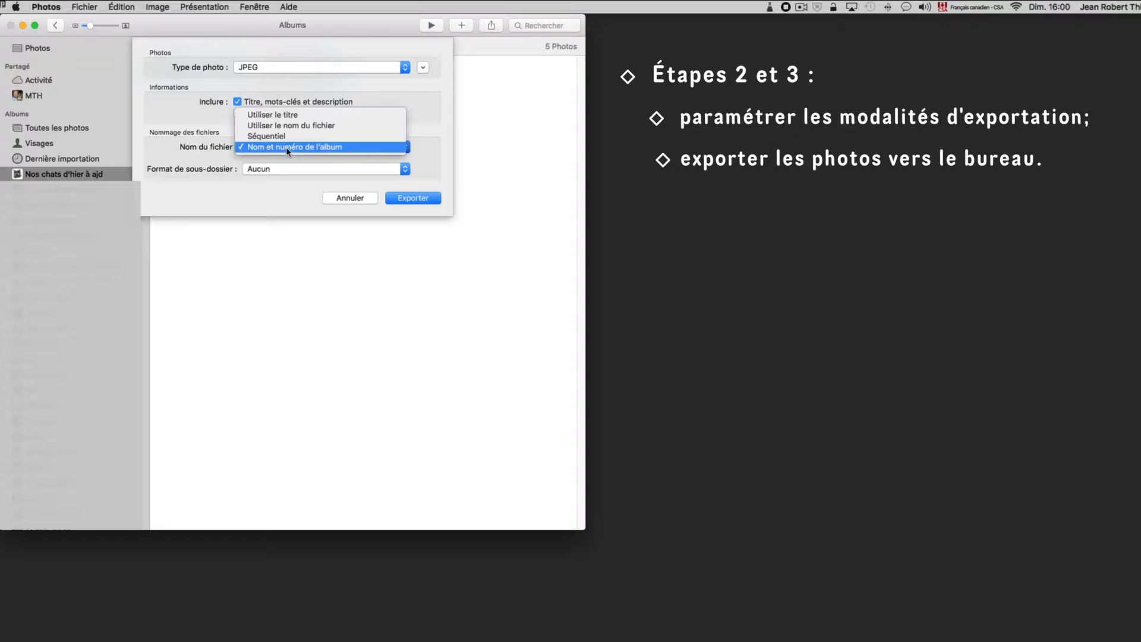
left_click(267, 115)
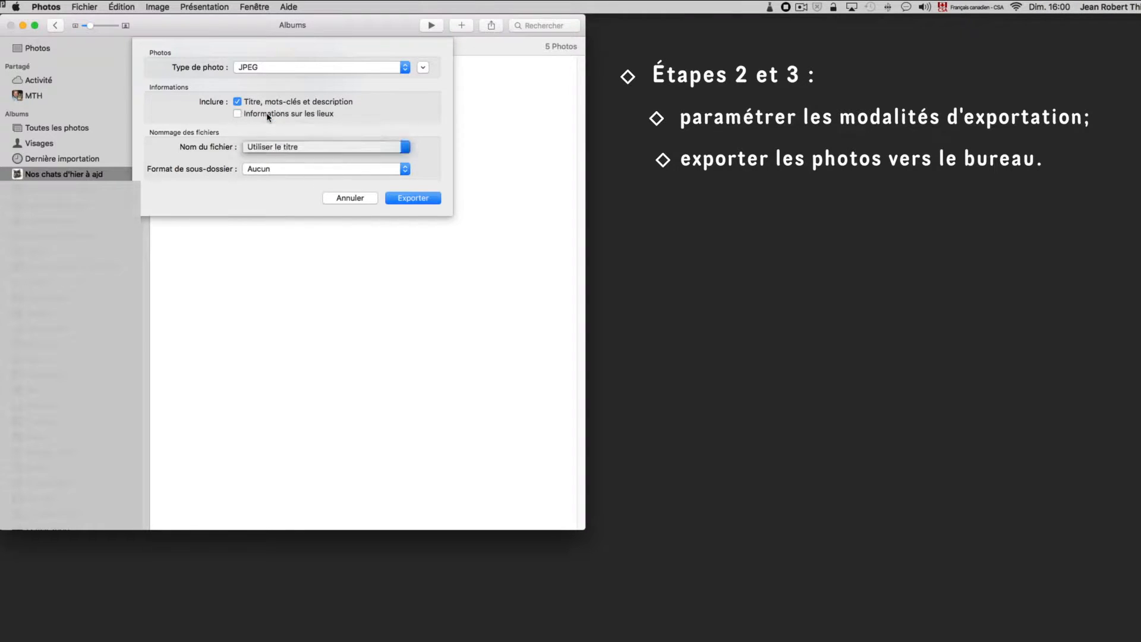
left_click(412, 198)
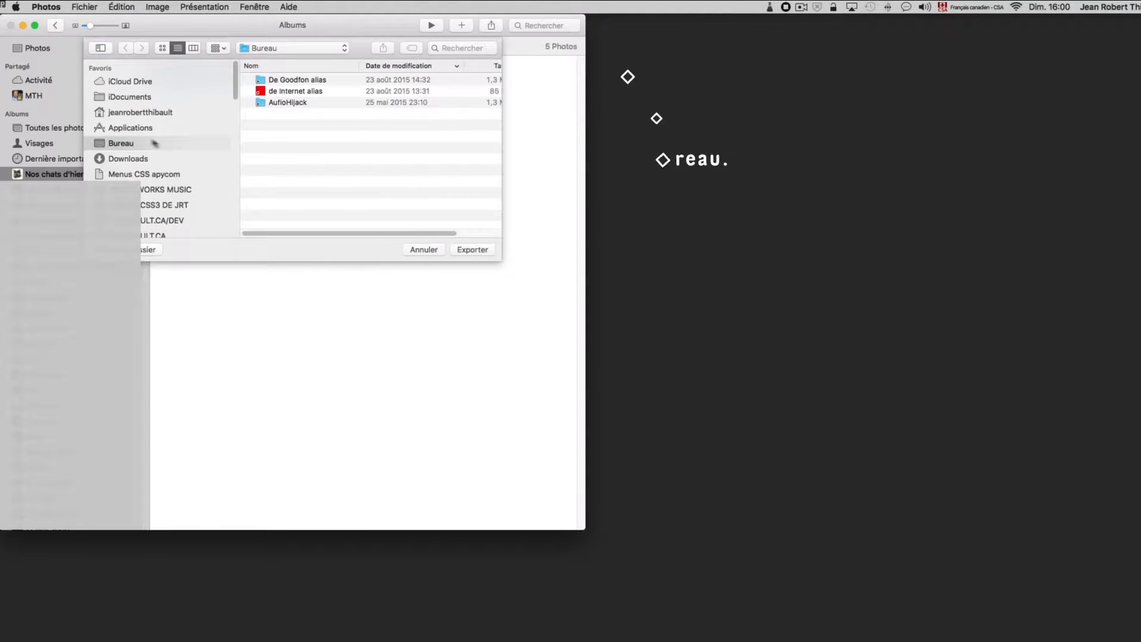
left_click(469, 249)
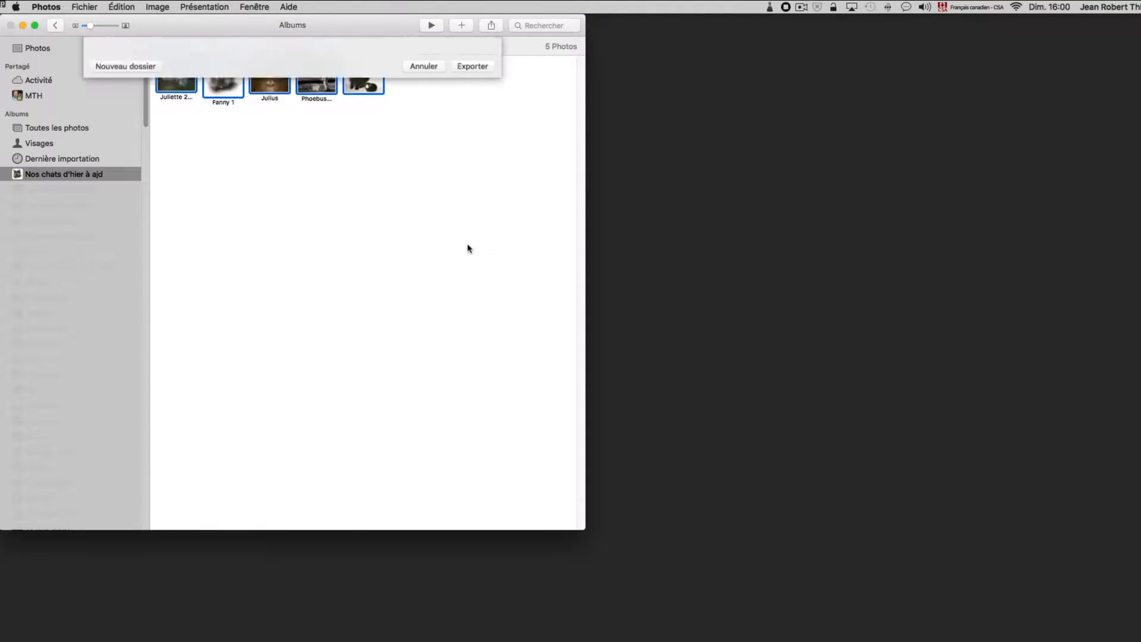
Step: Switch to Finder and inspect the title and description in the file information of the exported Juliette 2001.jpg
left_click(624, 94)
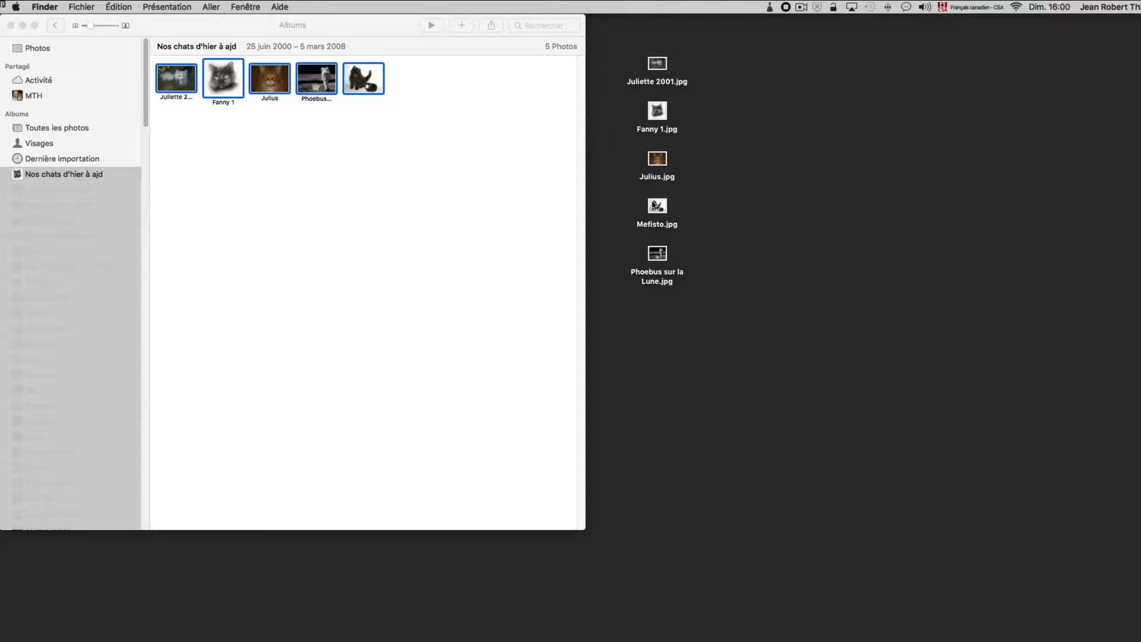
left_click(656, 66)
key("super+i")
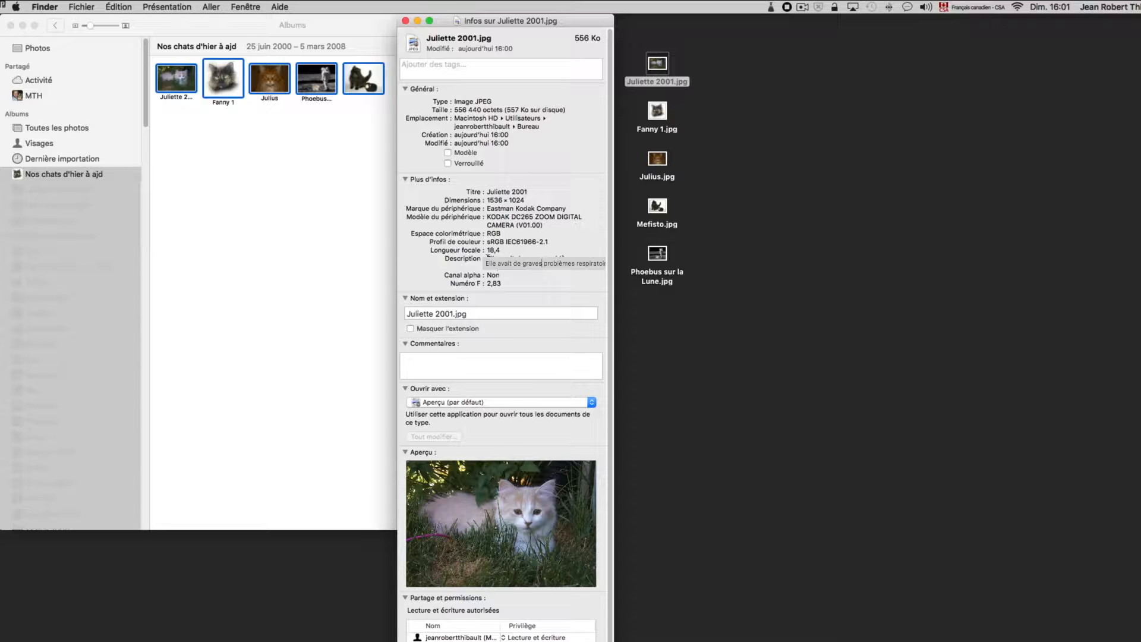
left_click_drag(492, 260, 517, 267)
left_click_drag(487, 192, 526, 192)
left_click(405, 21)
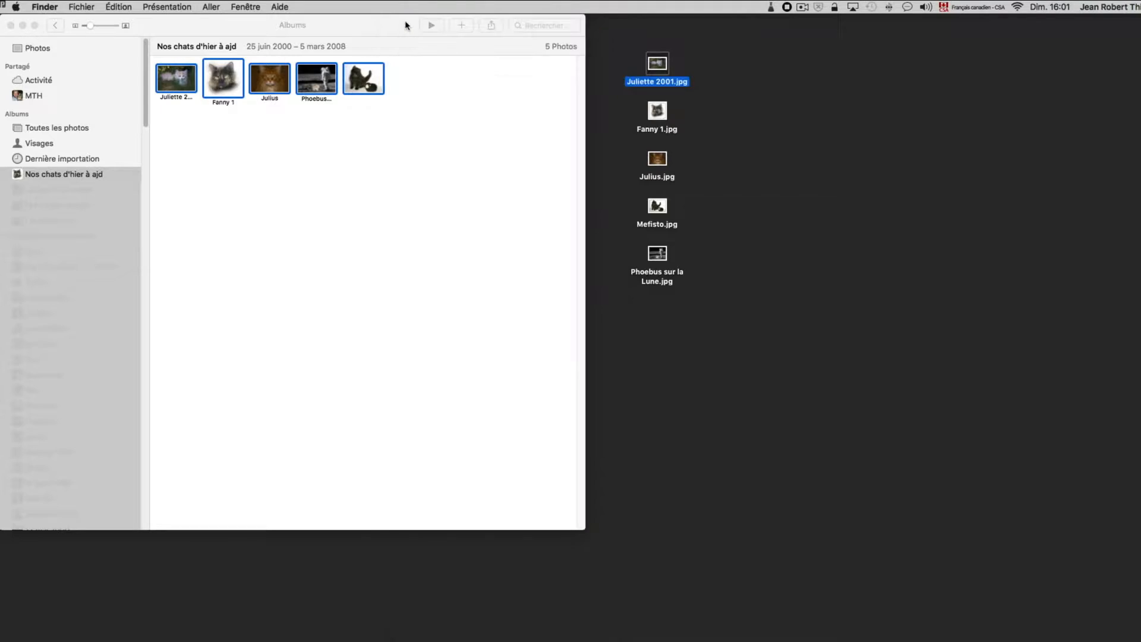
Step: Return to Photos and export the five photos to Bureau as JPEG again, with the file naming set to "Utiliser le nom du fichier"
left_click(459, 134)
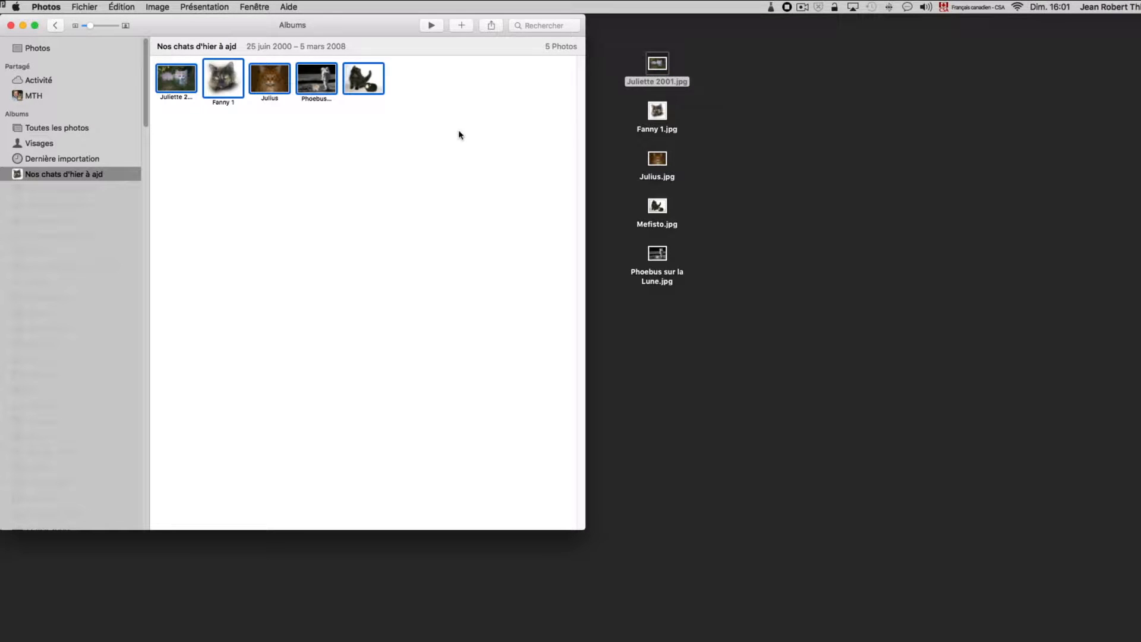
left_click(250, 157)
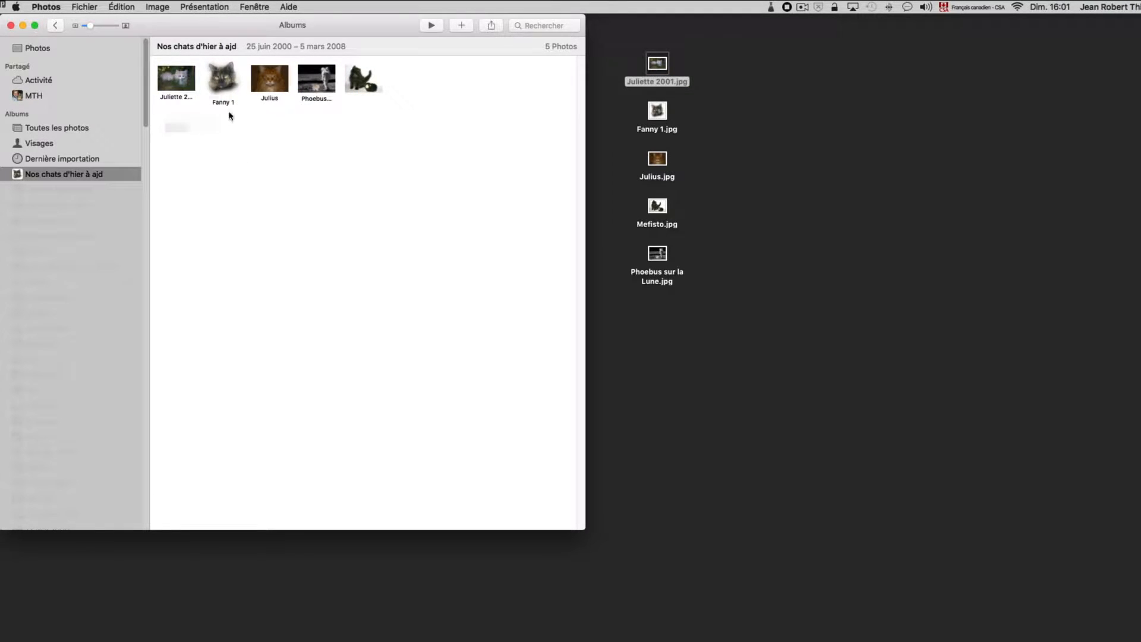
left_click_drag(156, 129, 386, 59)
left_click(81, 7)
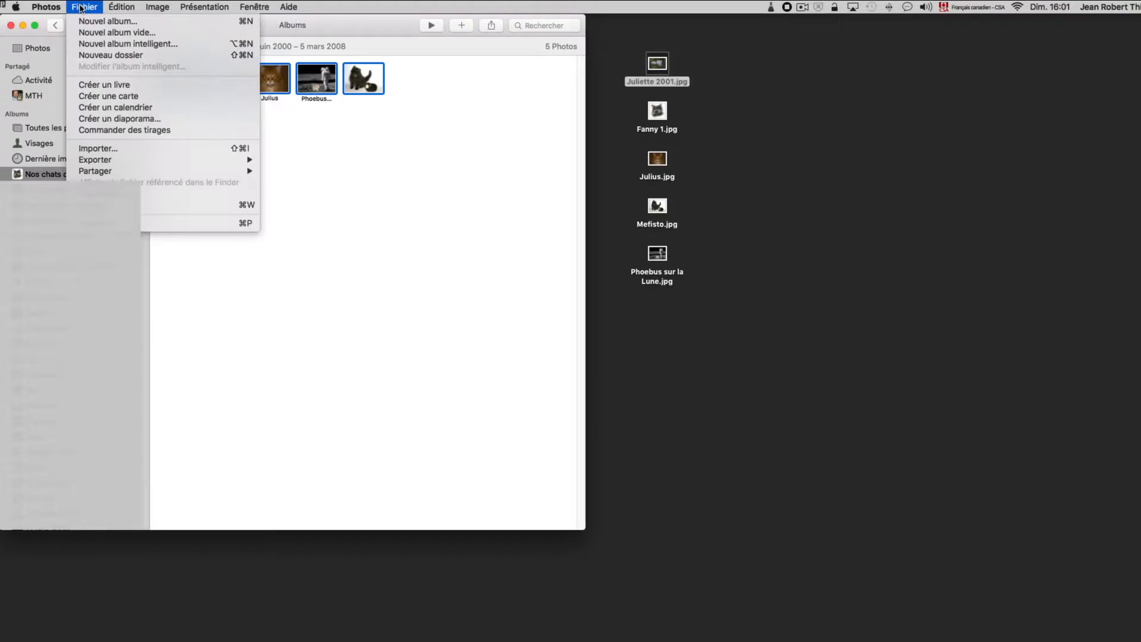
mouse_move(110, 161)
left_click(312, 160)
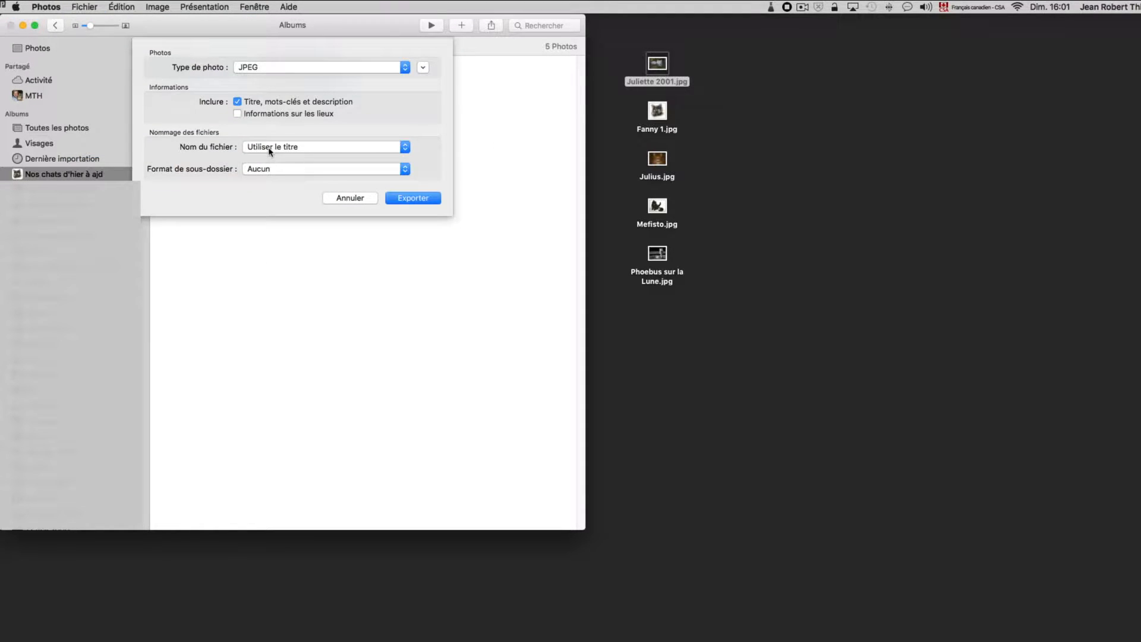
left_click(269, 148)
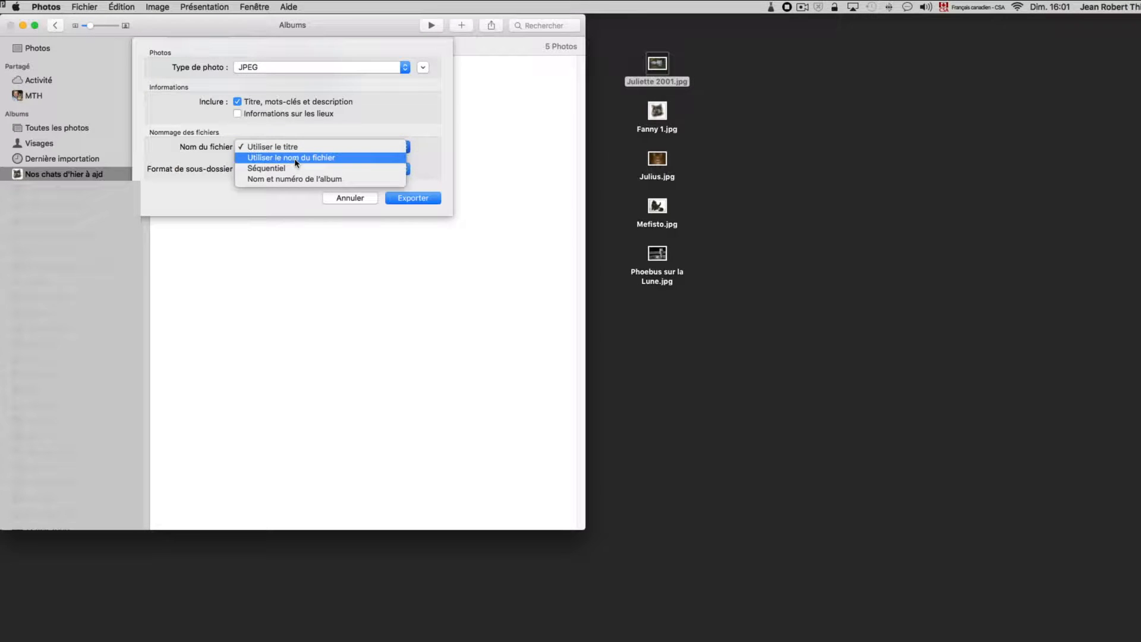
left_click(294, 158)
left_click(417, 199)
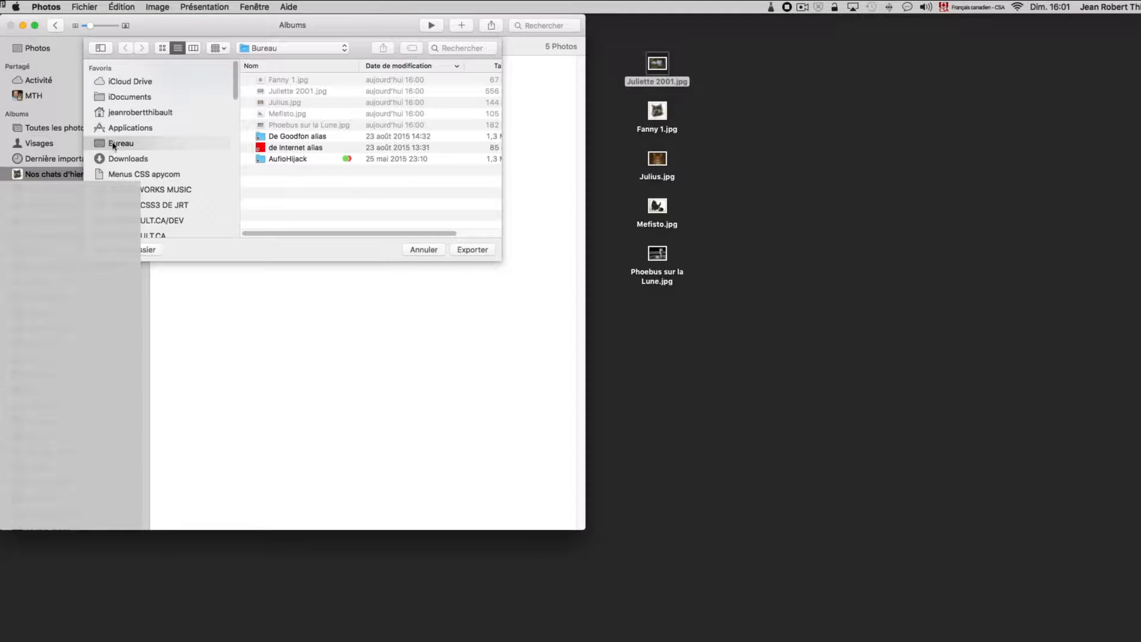
left_click(469, 249)
Step: Inspect the title, description and file name in the Finder information of the exported P0000819_1.jpg, and return to the album in Photos
left_click(742, 67)
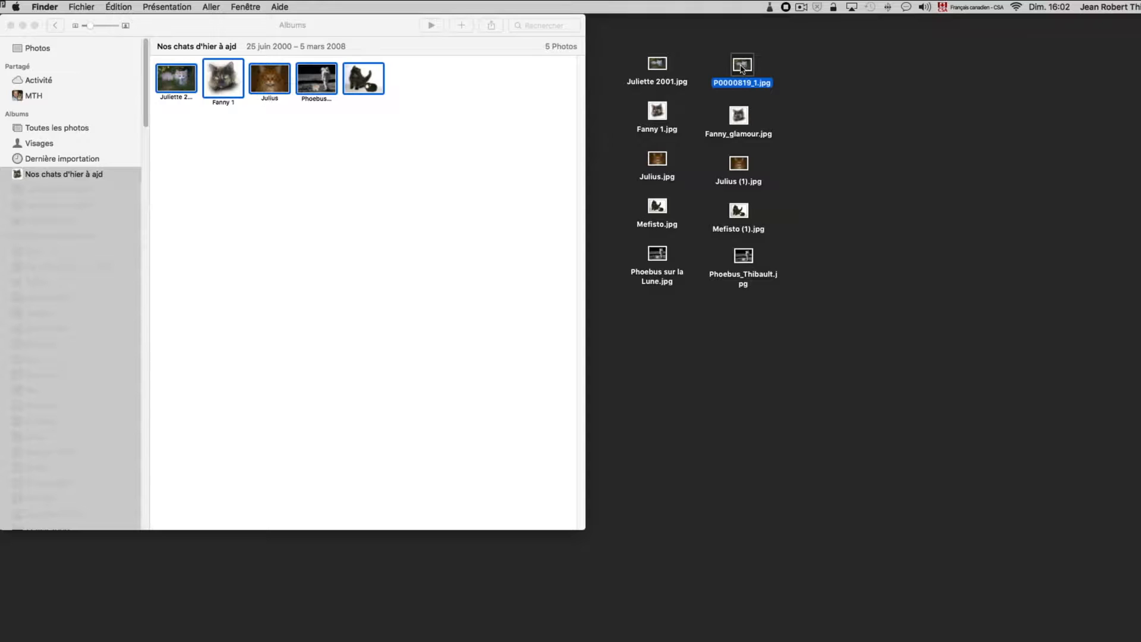
key("super+i")
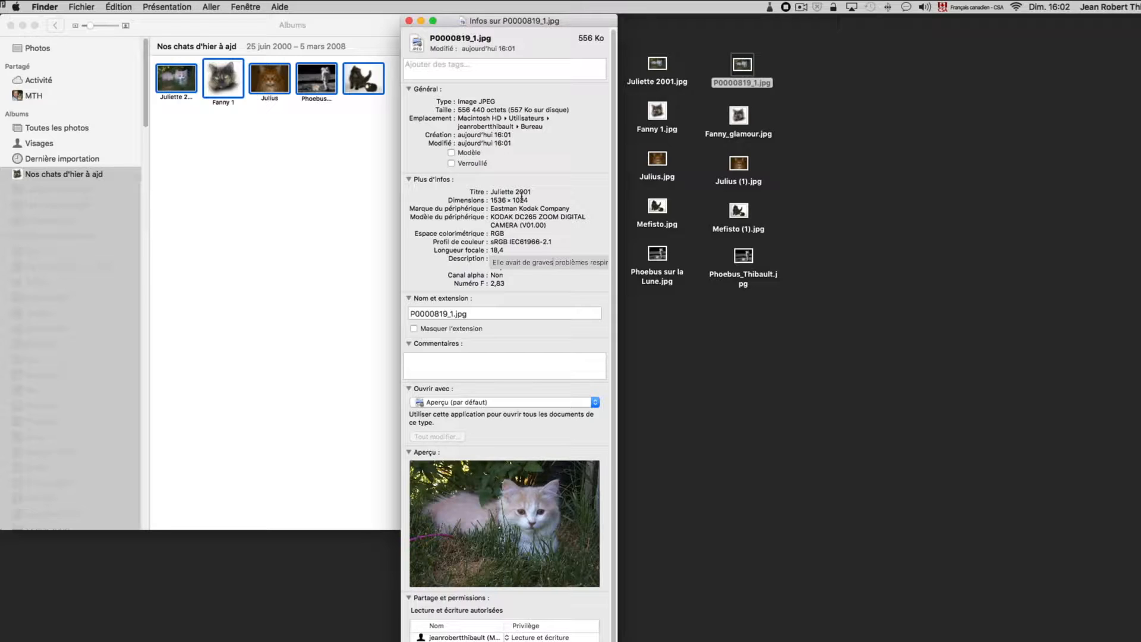
left_click_drag(470, 313, 401, 313)
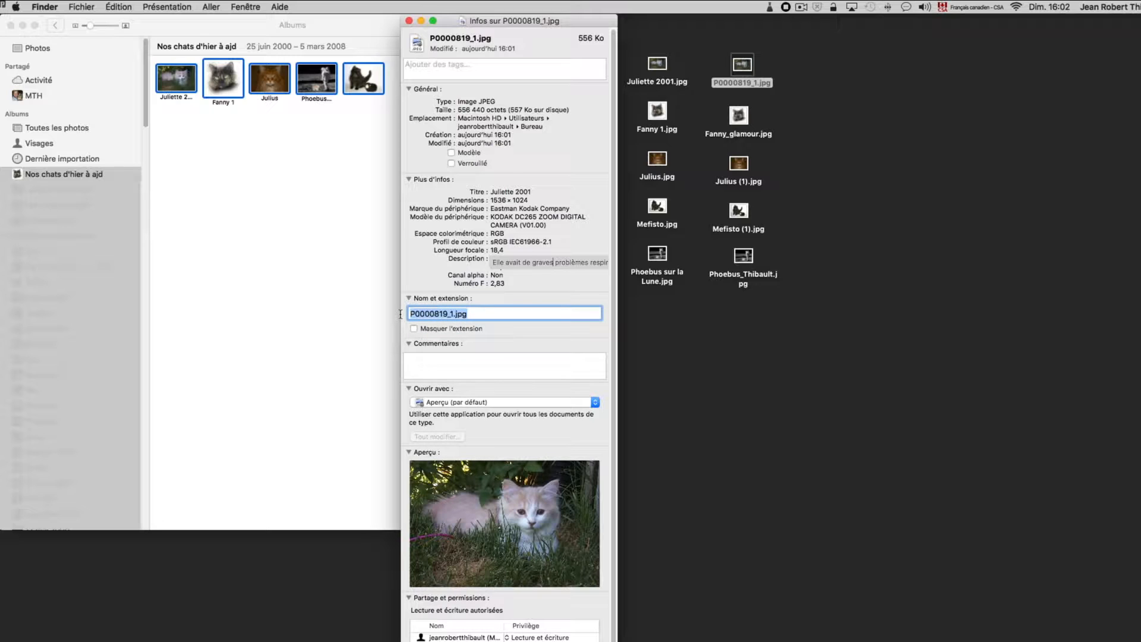
left_click(729, 85)
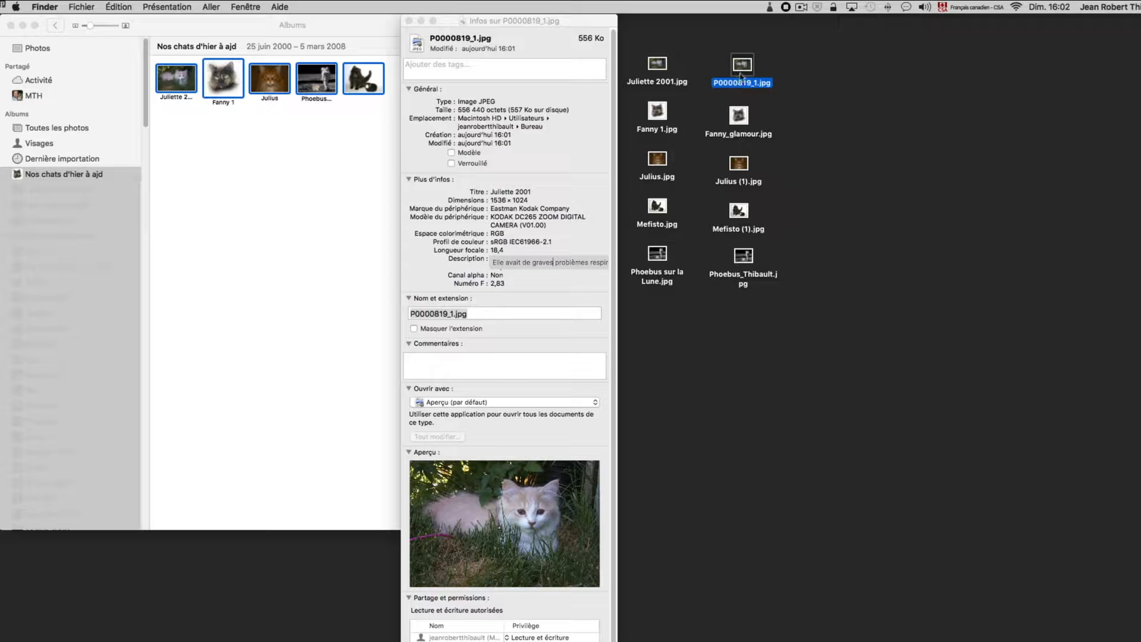
left_click(409, 21)
left_click(457, 139)
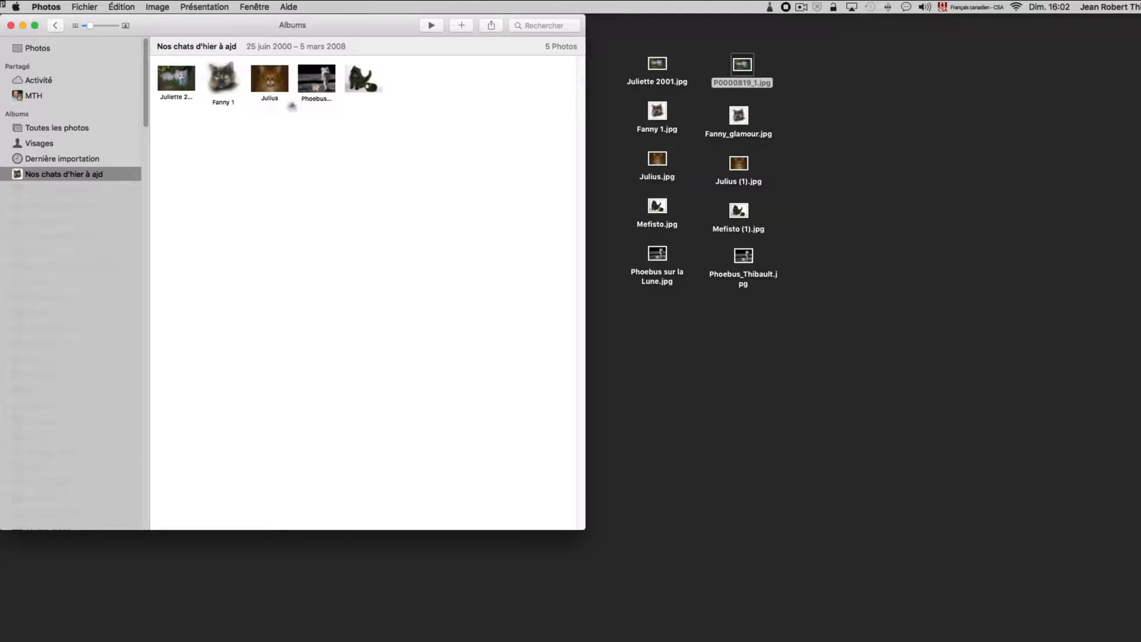
Step: Export all five album photos to Bureau as JPEG, with the file naming set to "Séquentiel" and no prefix
left_click_drag(171, 131, 384, 67)
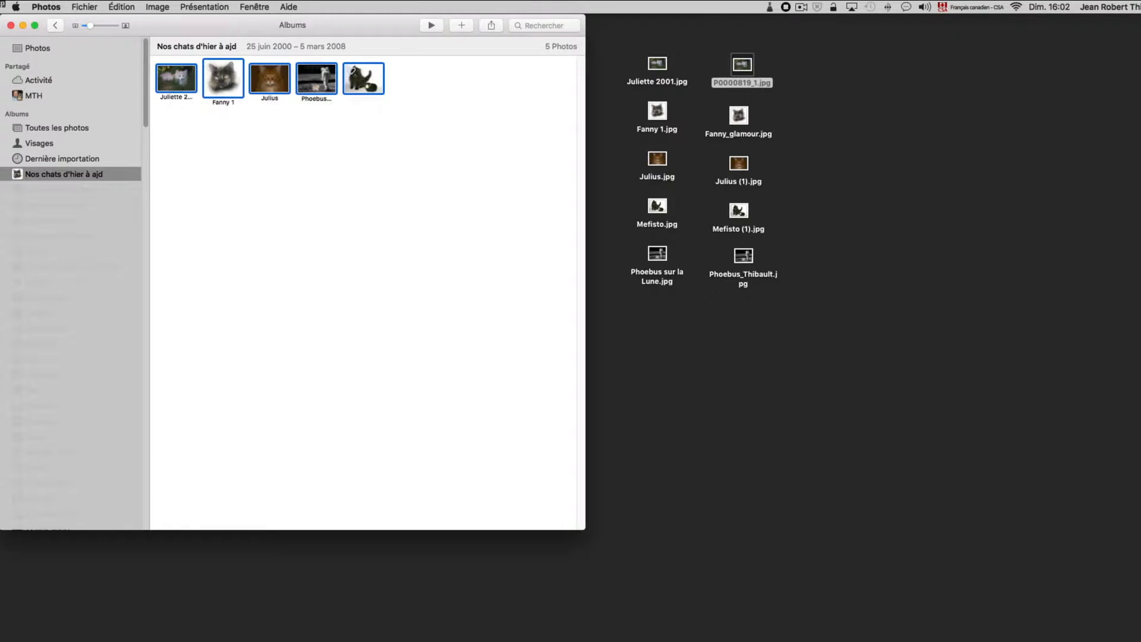
left_click(84, 6)
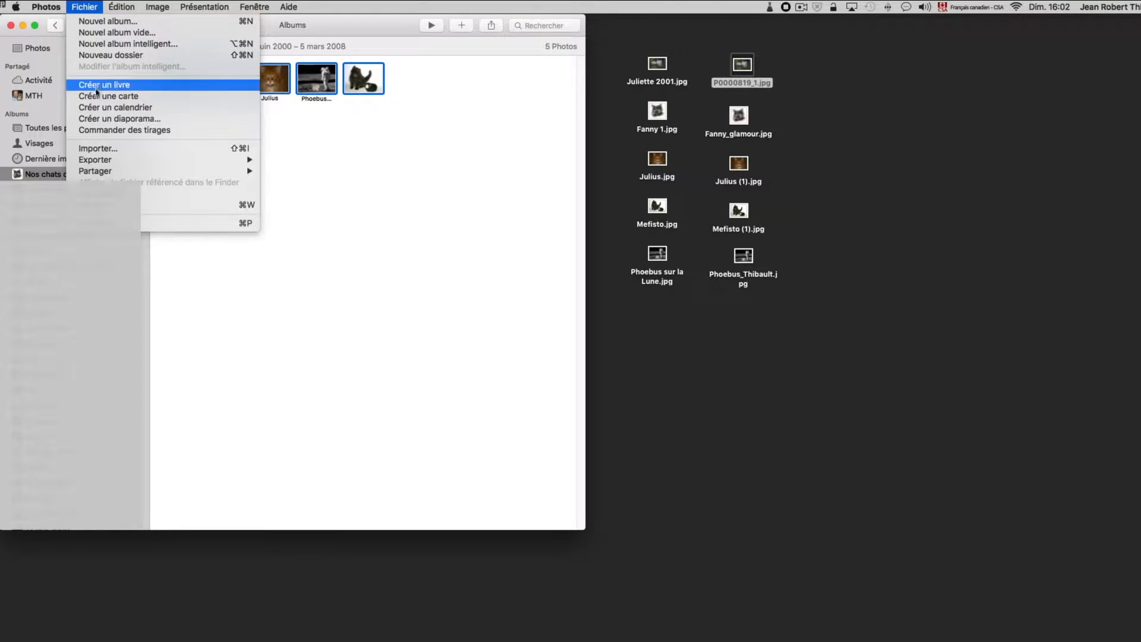
mouse_move(106, 159)
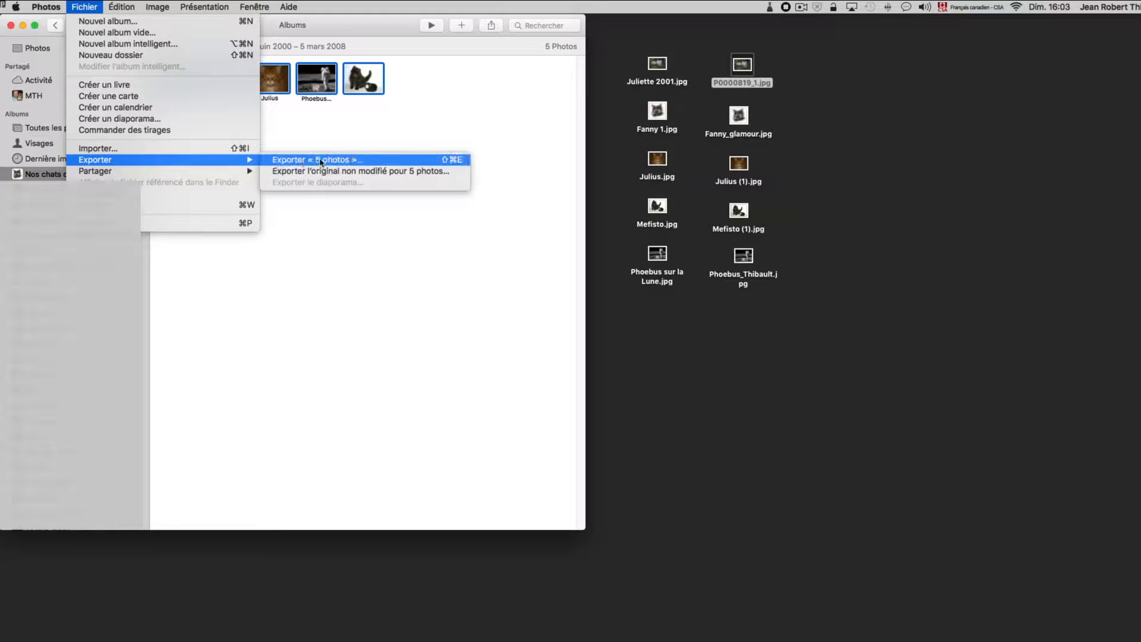
left_click(315, 159)
left_click(293, 147)
left_click(289, 161)
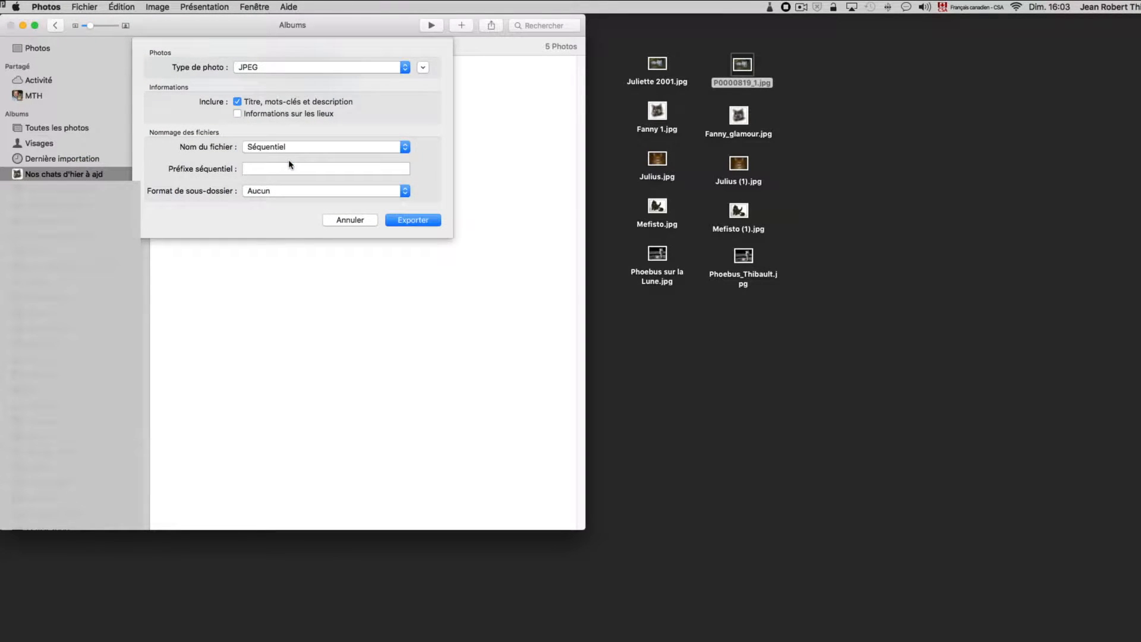
left_click(413, 220)
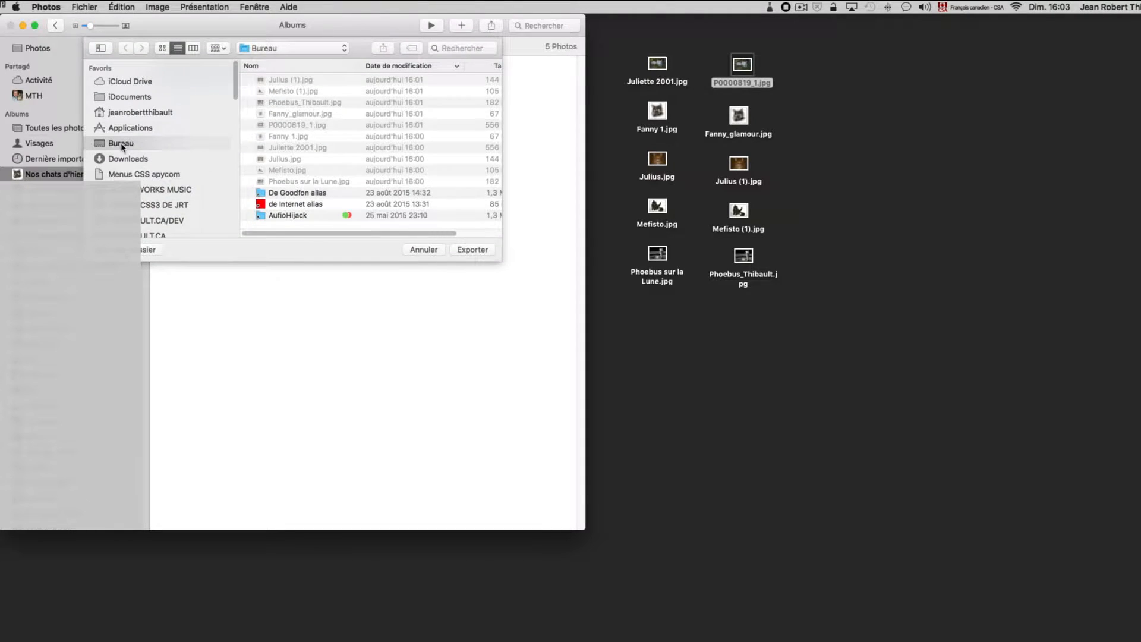
left_click(471, 249)
Step: Switch to Finder and inspect the title and description in the file information of the exported 1.jpg
left_click(865, 255)
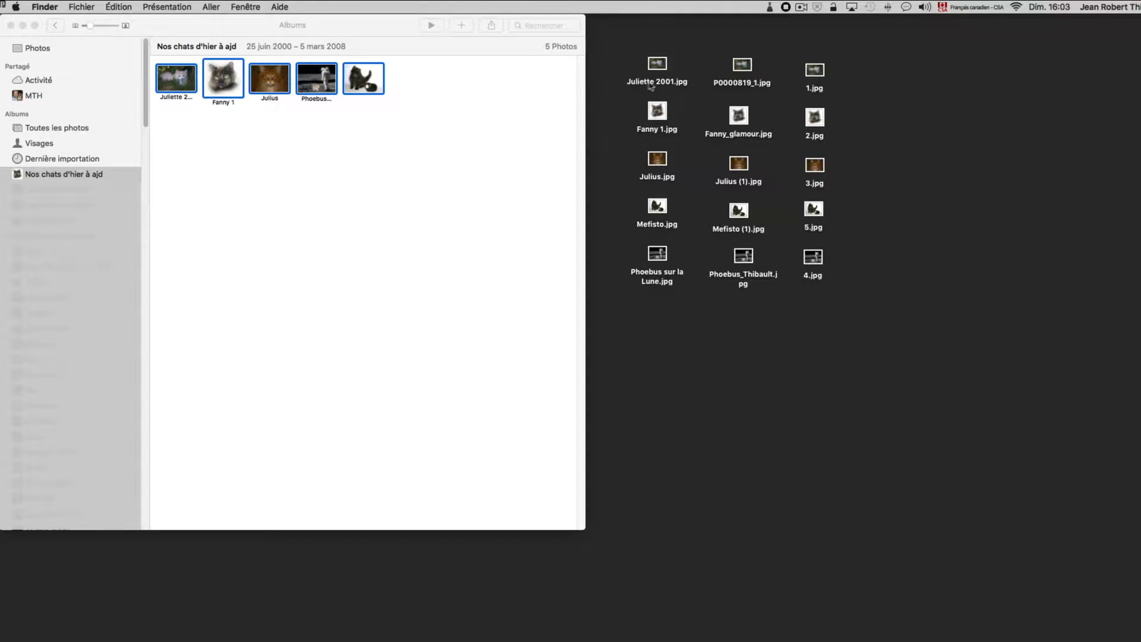
left_click(814, 88)
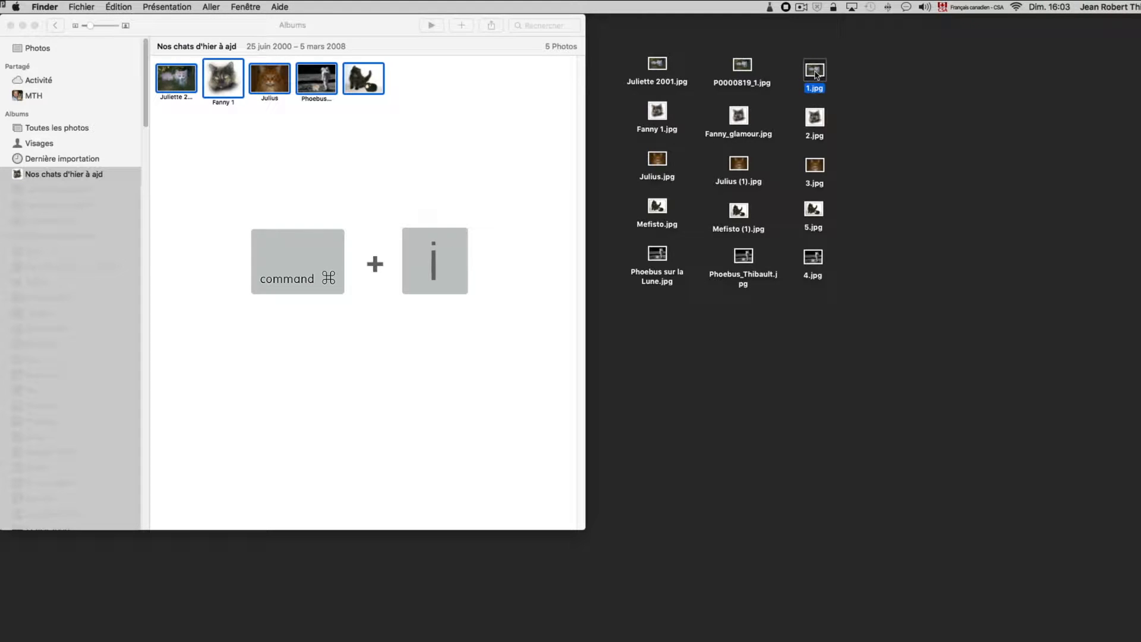
key("super+i")
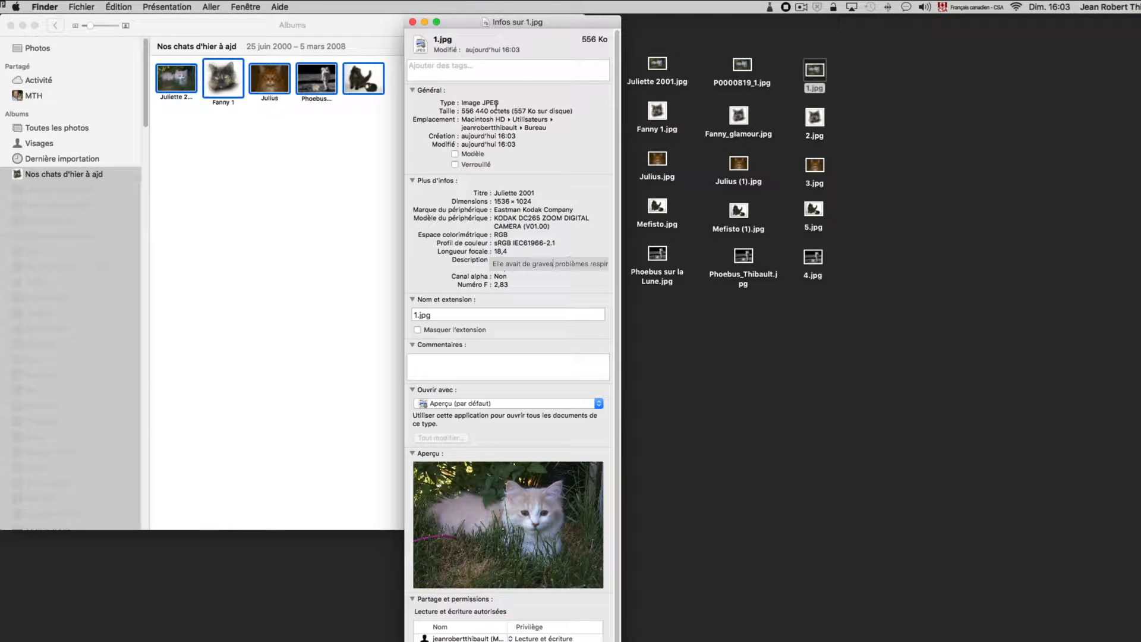
left_click_drag(494, 194, 534, 194)
left_click(553, 263)
left_click(412, 22)
Step: Return to Photos and export the five photos to Bureau as JPEG, with the file naming set to "Nom et numéro de l'album"
left_click(254, 151)
left_click(175, 133)
left_click_drag(167, 134, 388, 76)
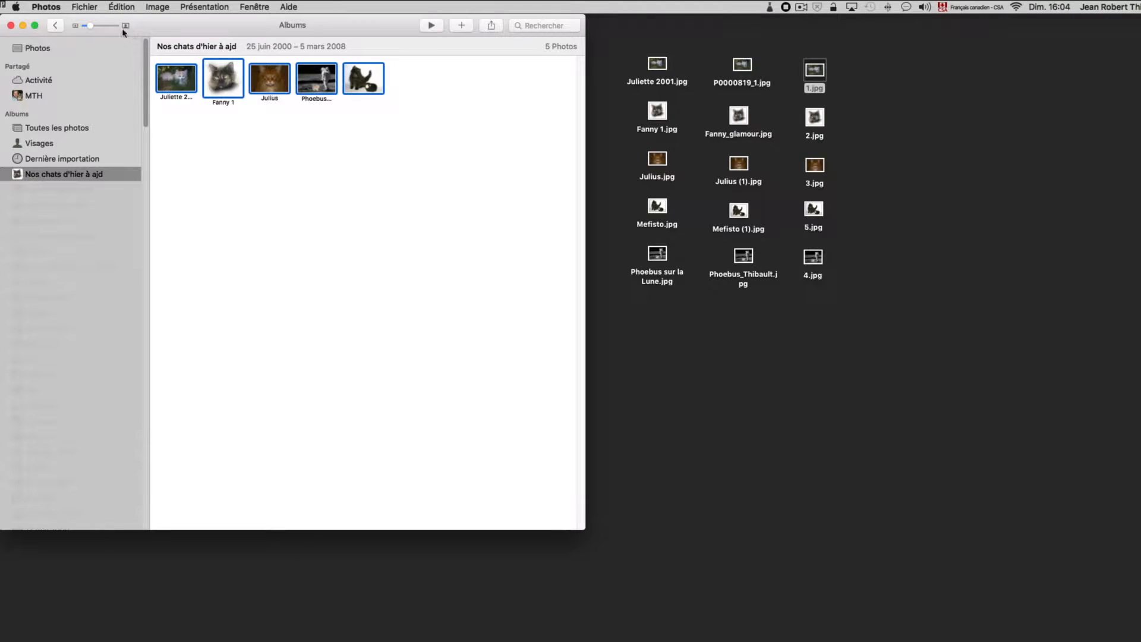
left_click(82, 5)
mouse_move(113, 160)
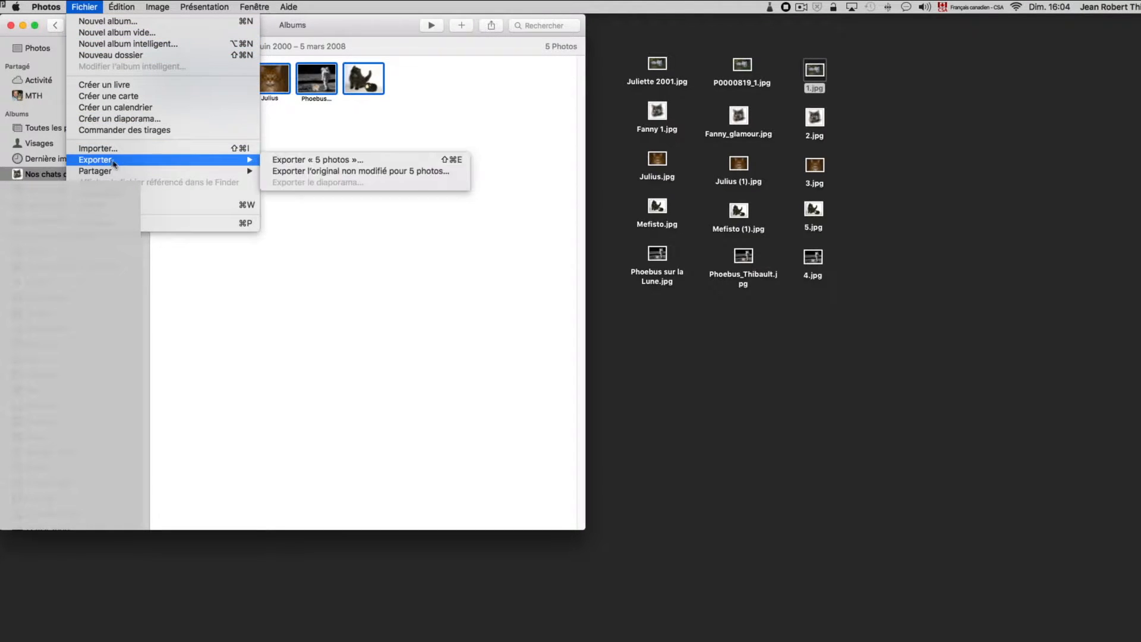
left_click(288, 159)
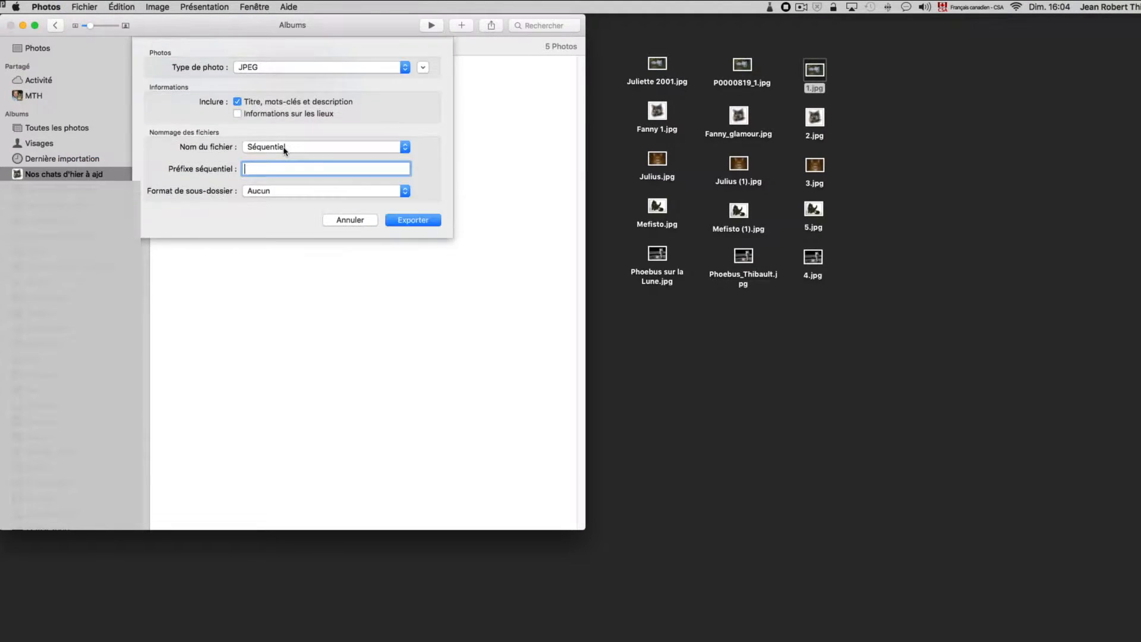
left_click(308, 152)
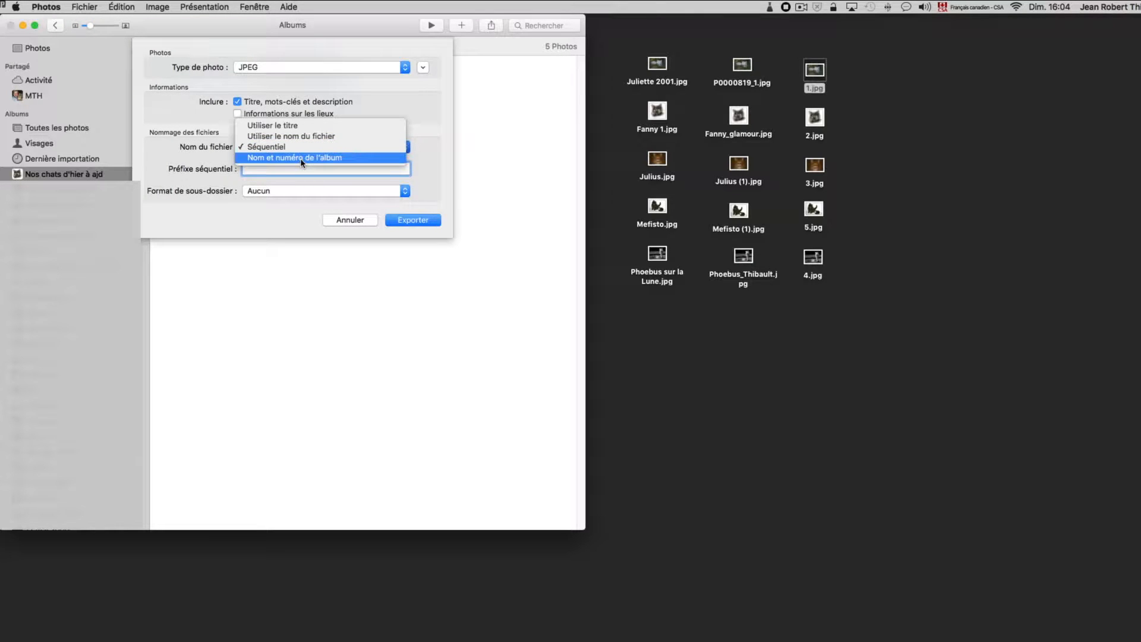
left_click(300, 158)
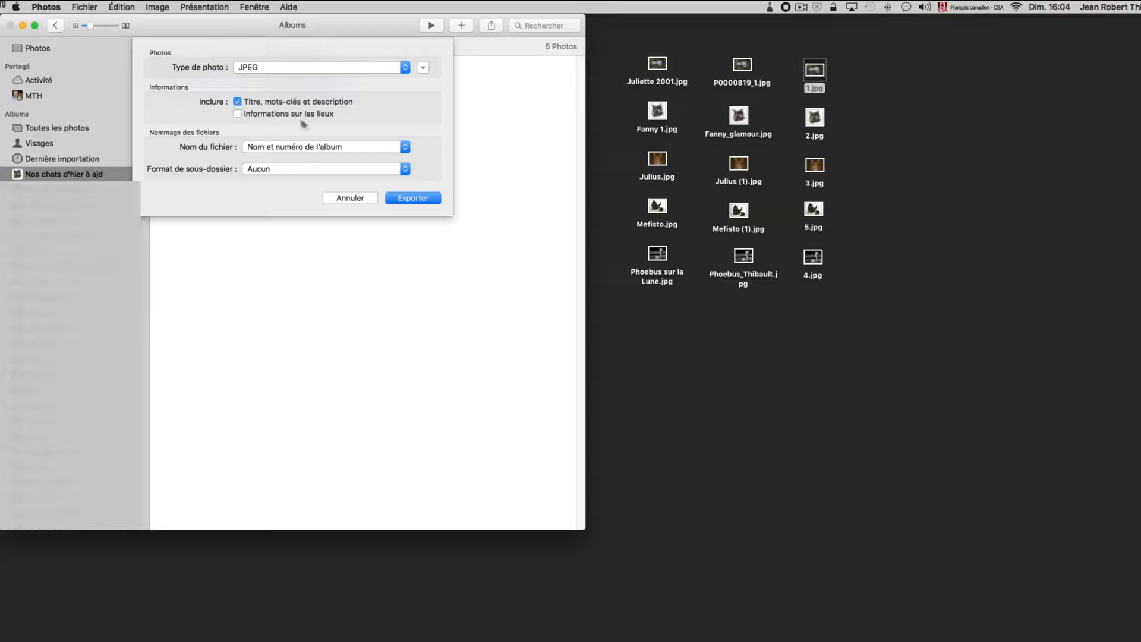
left_click(408, 203)
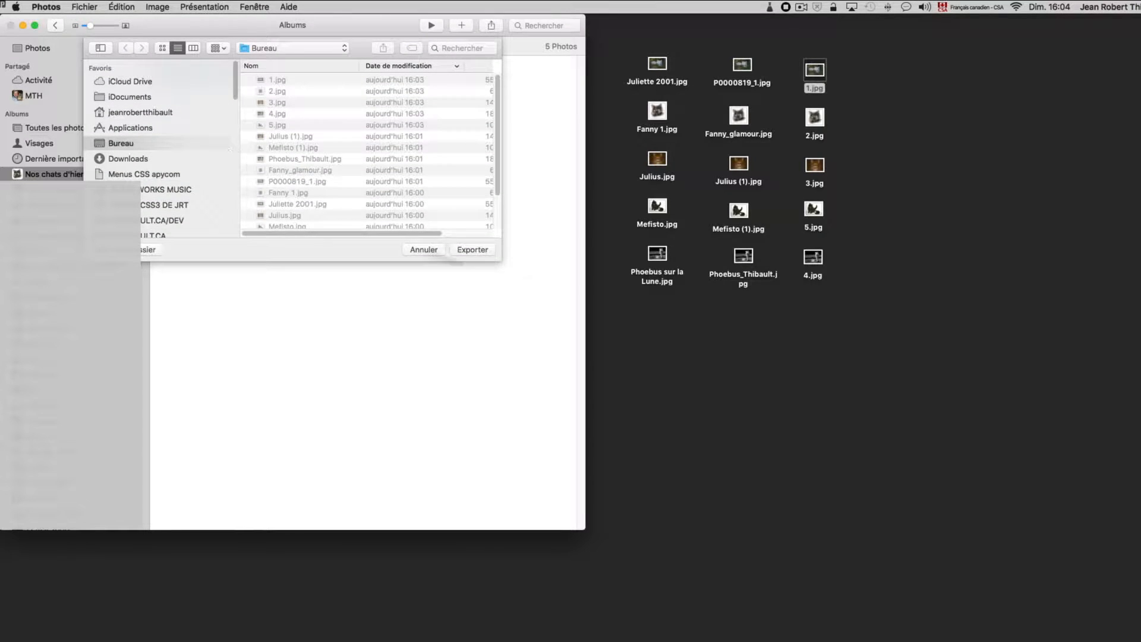
left_click(471, 250)
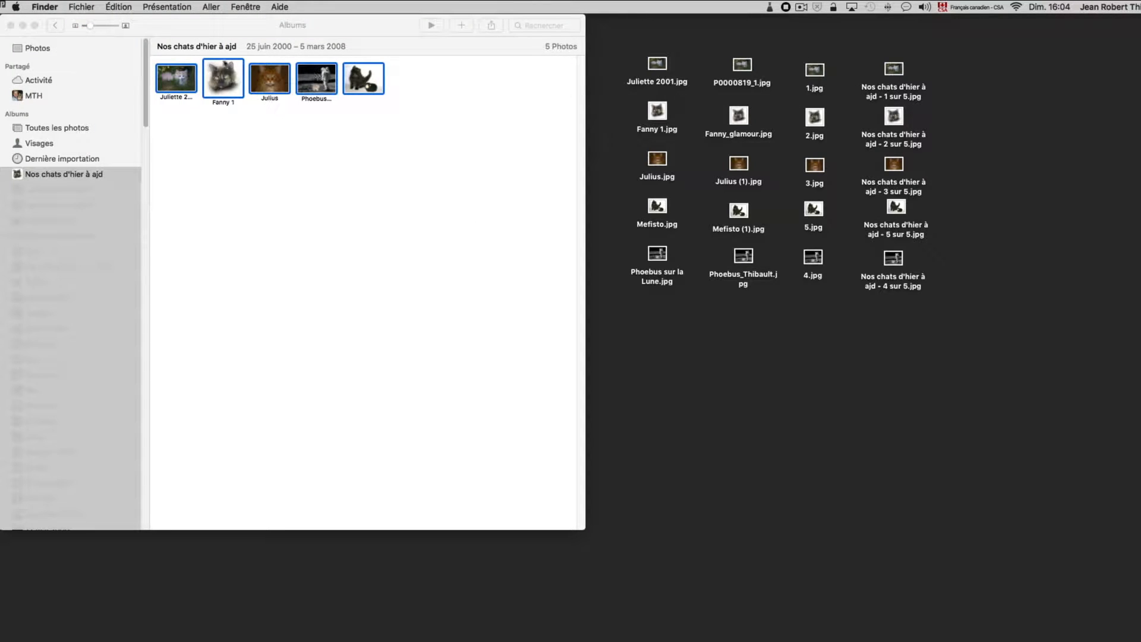
Step: Compare the album title with the new file names and inspect the file information of "Nos chats d'hier à ajd - 1 sur 5.jpg"
left_click(158, 47)
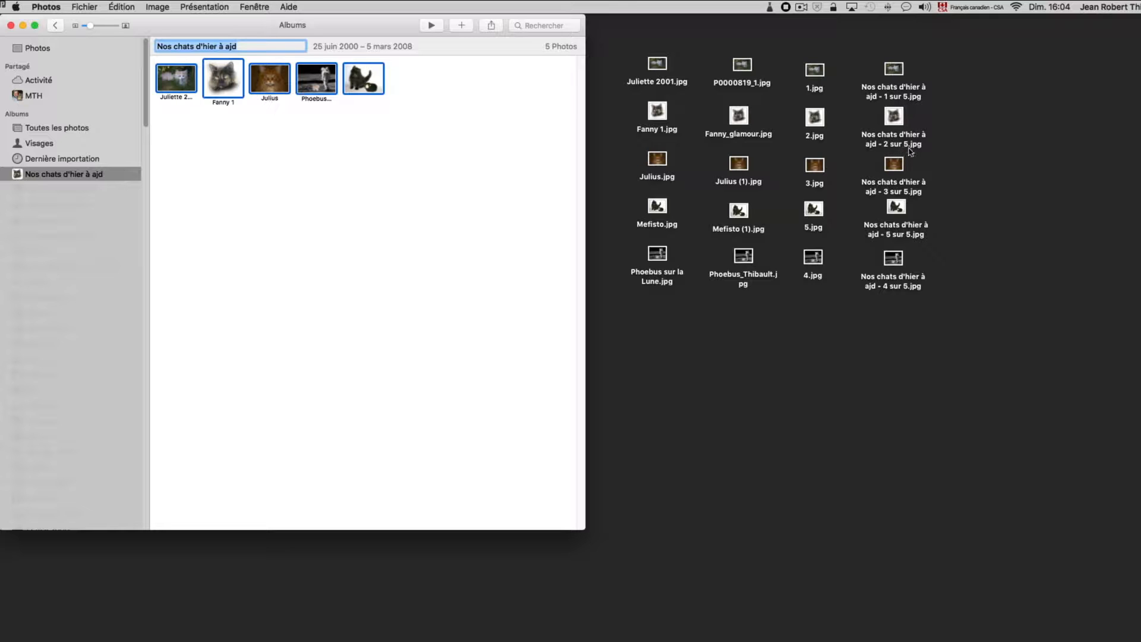
key("super+i")
left_click(893, 71)
key("super+i")
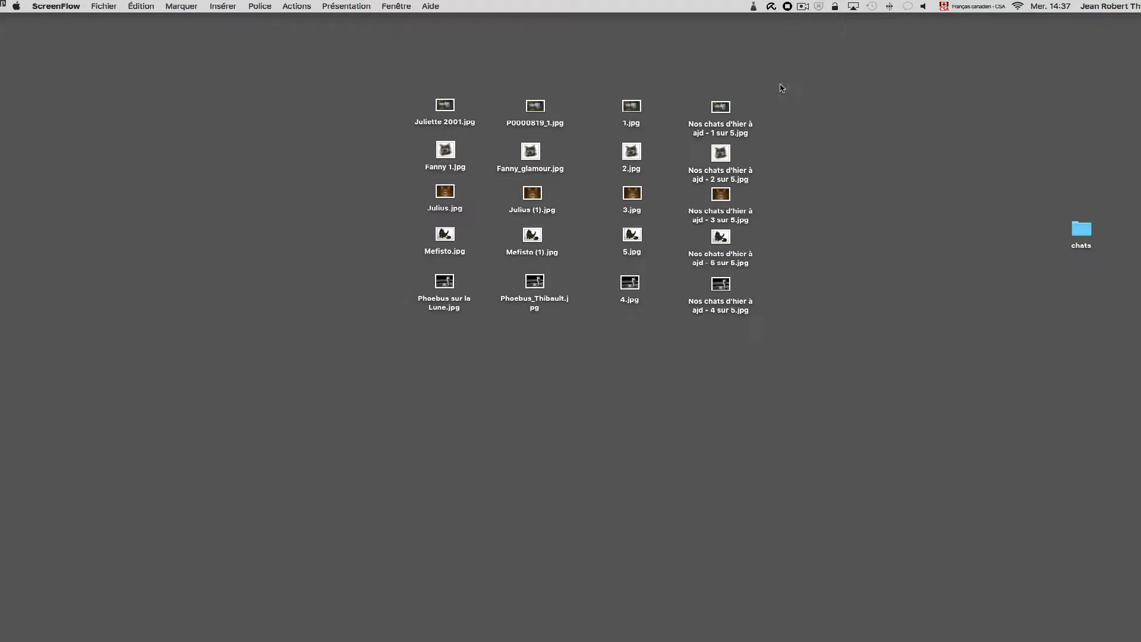
Step: Move the 15 files from the last three exports to the Trash and reposition the five title-named photos on the desktop
left_click_drag(781, 85, 513, 321)
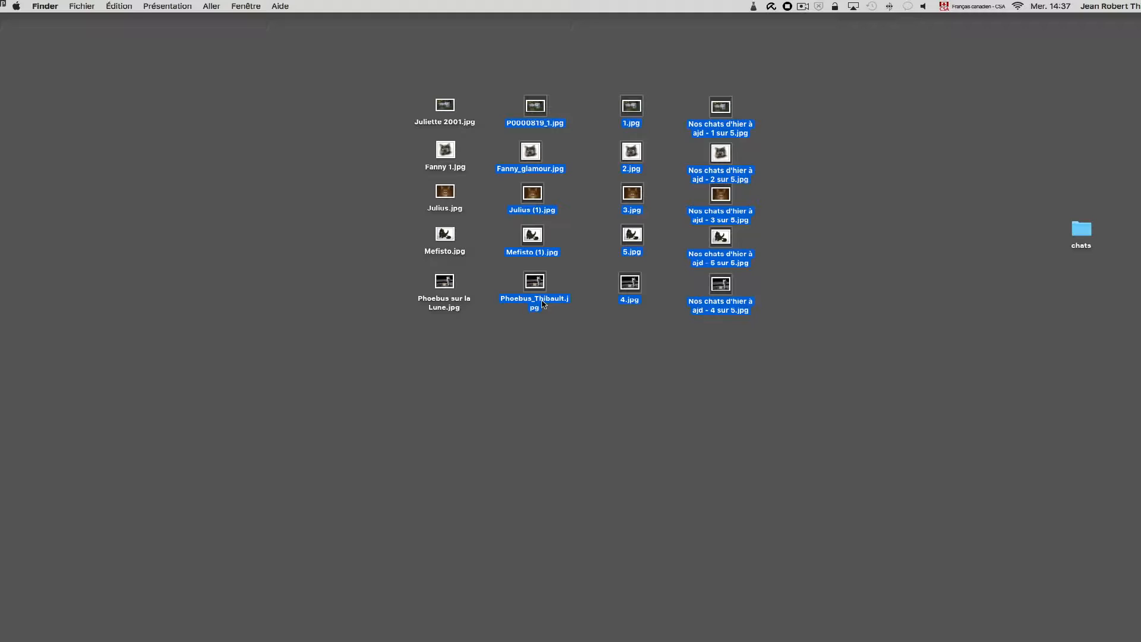
key("super+BackSpace")
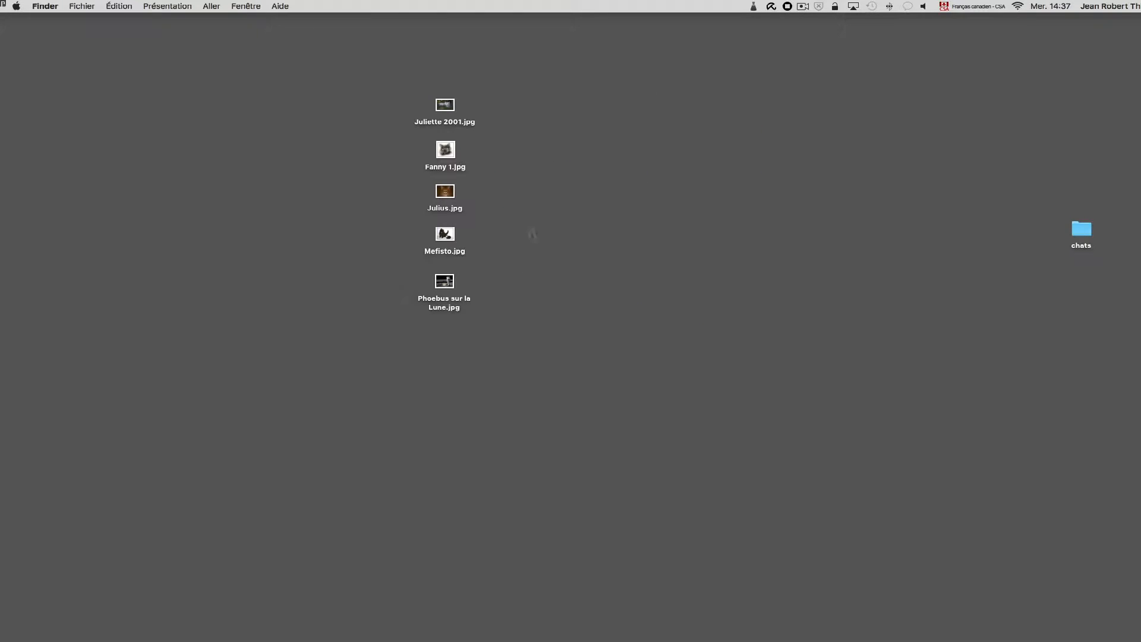
left_click_drag(401, 87, 463, 320)
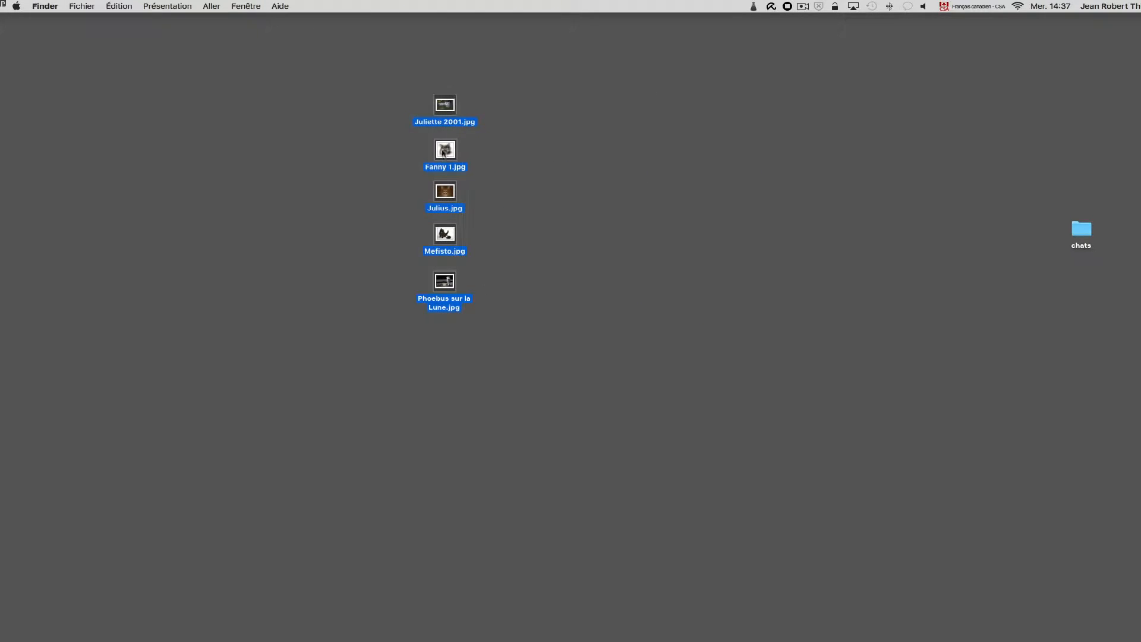
left_click_drag(444, 107, 525, 114)
left_click(601, 122)
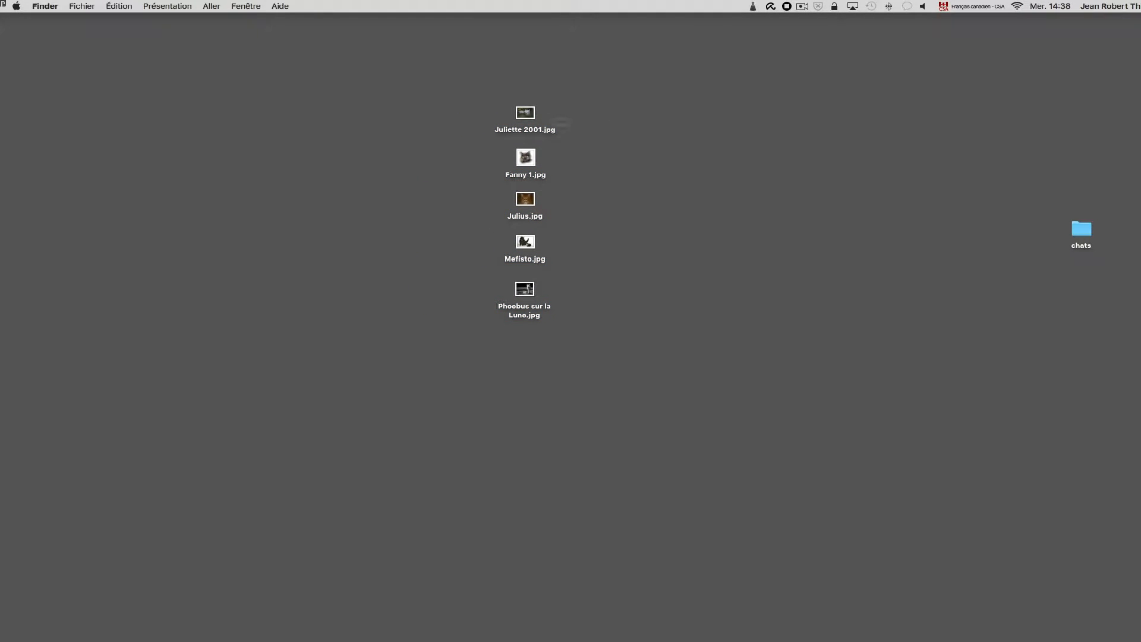
Step: Review the title and description of Juliette 2001.jpg in its Finder file information, then close the information window
left_click(529, 116)
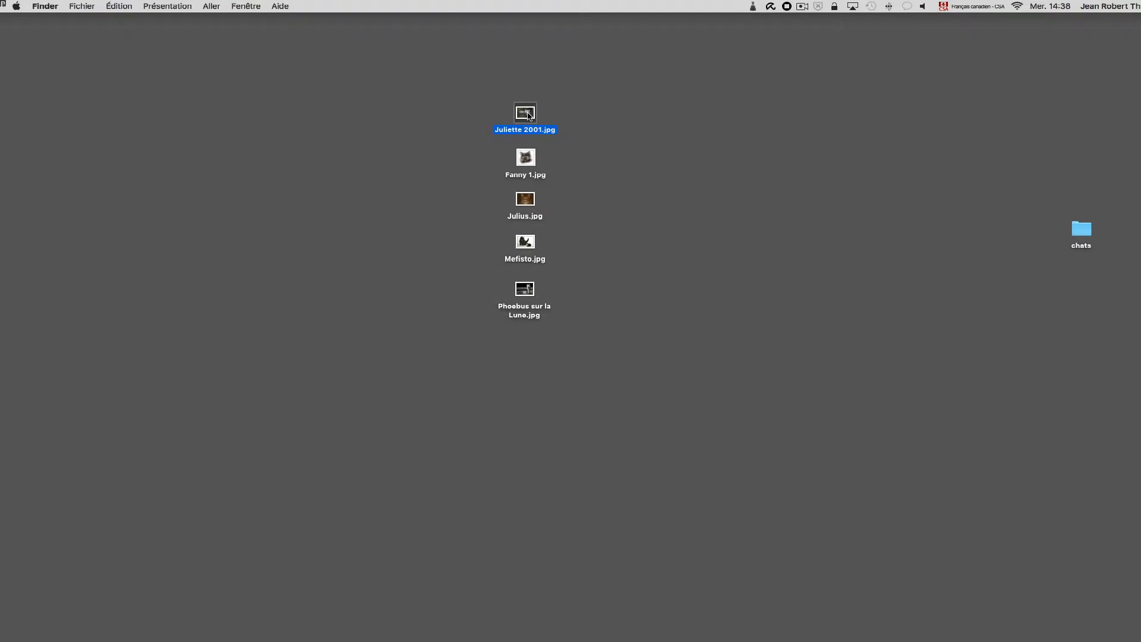
key("super+i")
left_click_drag(129, 24, 532, 18)
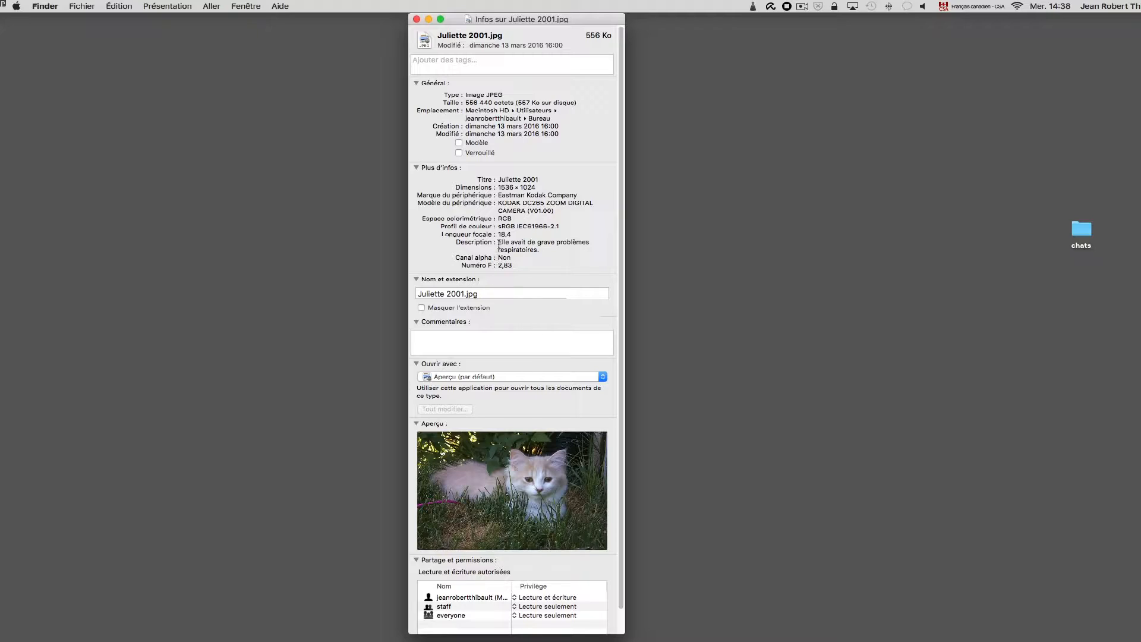
left_click_drag(499, 243, 544, 250)
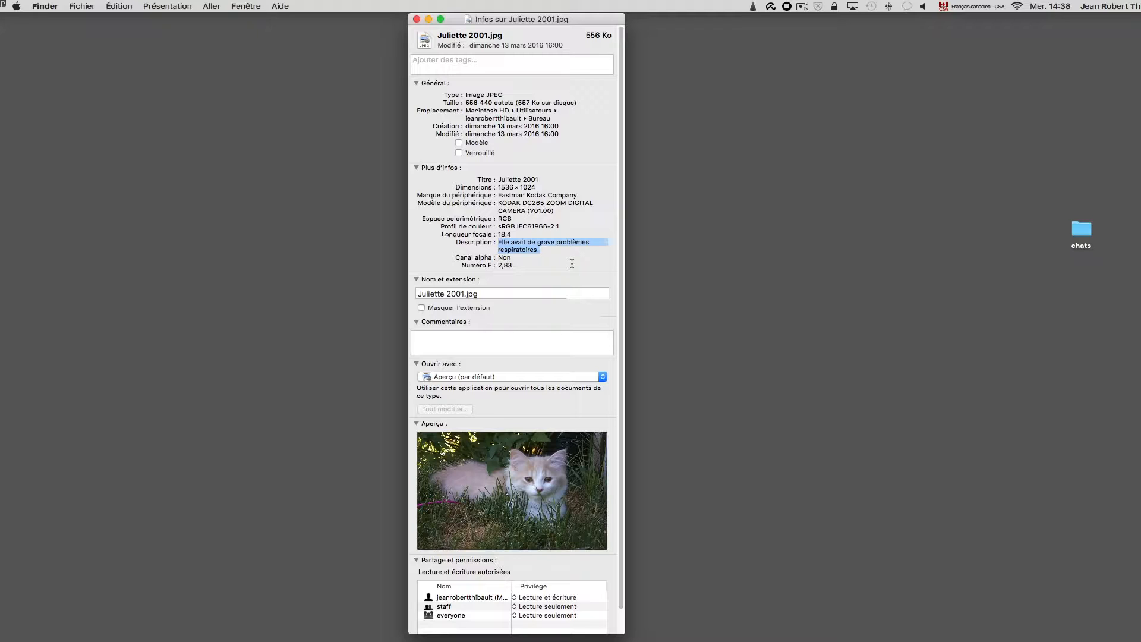
left_click(416, 19)
left_click(431, 85)
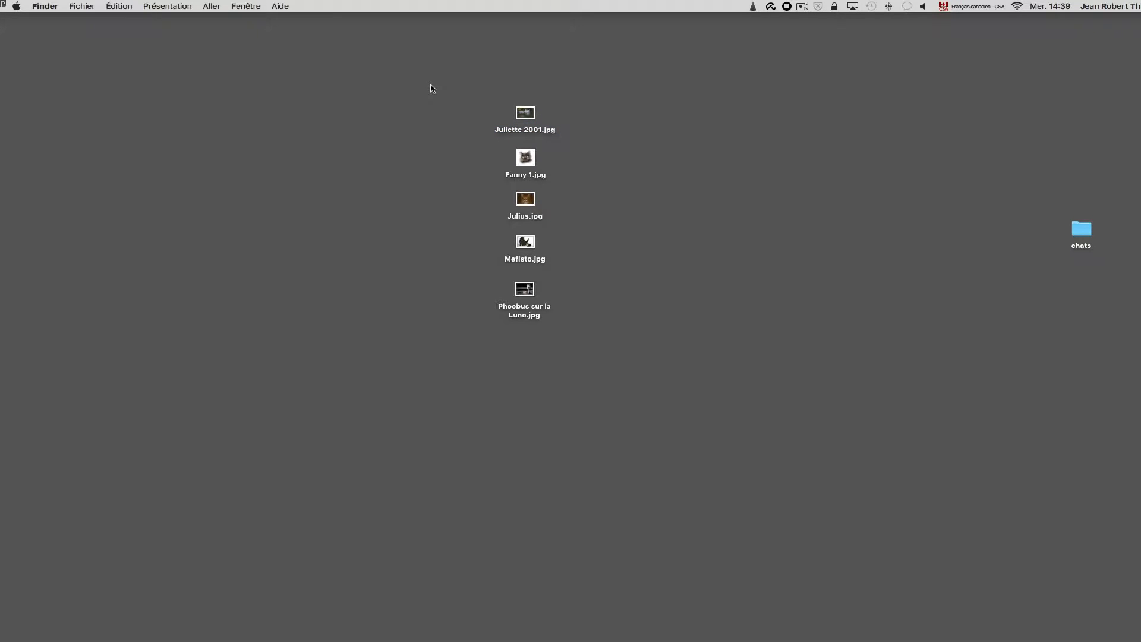
Step: Bring the chats folder closer to the photos, open it, move the five JPEG files into it and make its window narrower
left_click_drag(1078, 231, 699, 172)
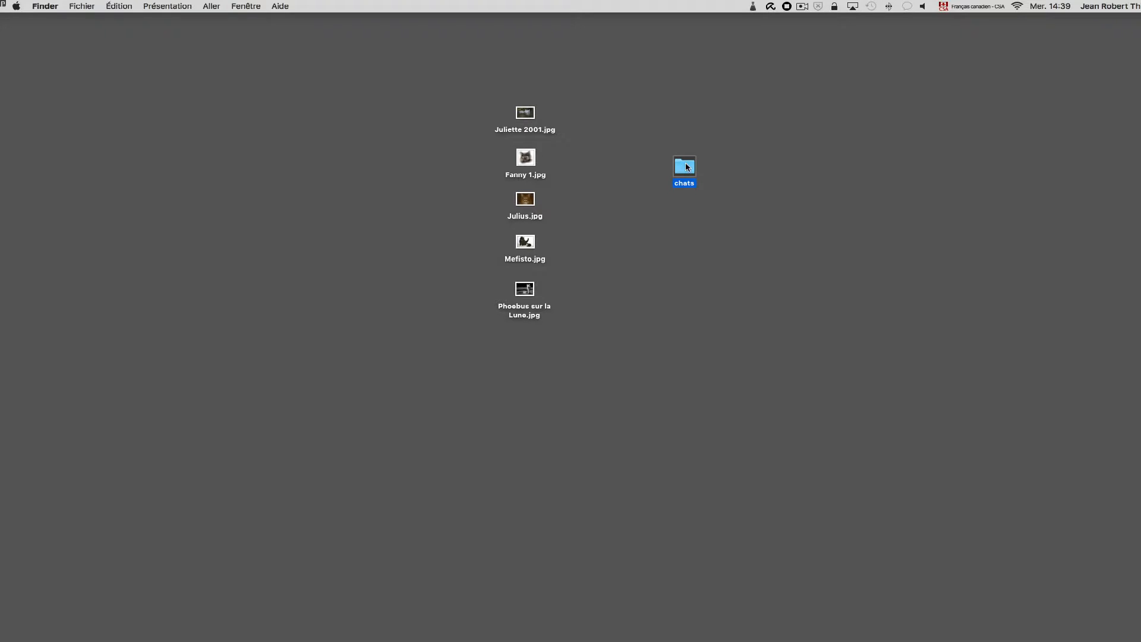
double_click(686, 167)
left_click_drag(608, 268, 927, 59)
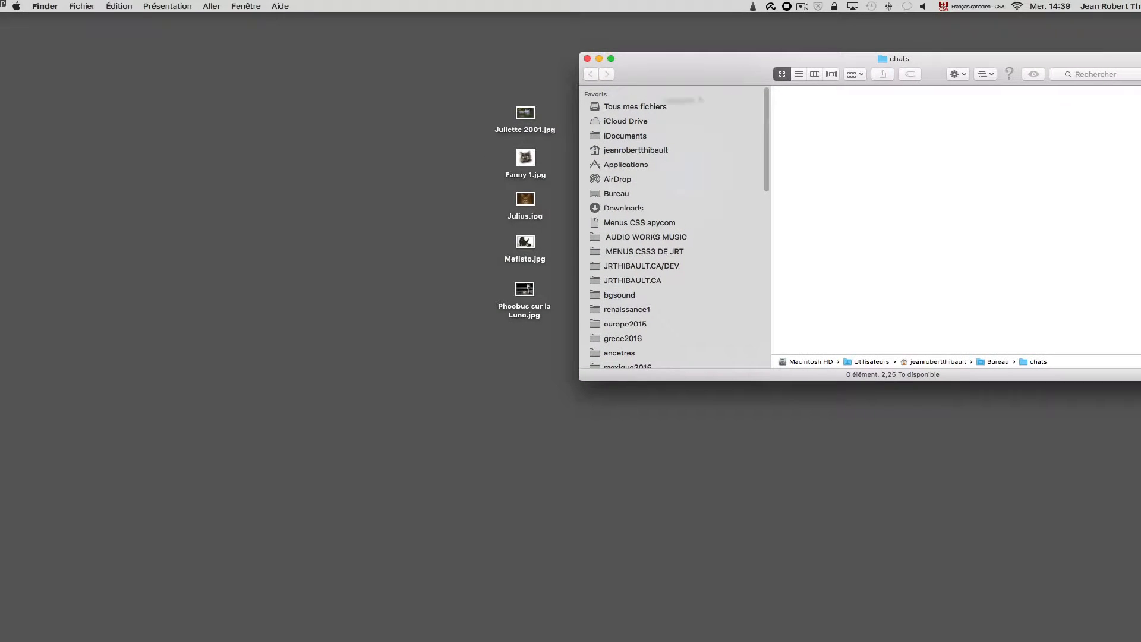
left_click_drag(477, 100, 538, 309)
left_click_drag(525, 114, 828, 117)
left_click_drag(714, 67, 364, 100)
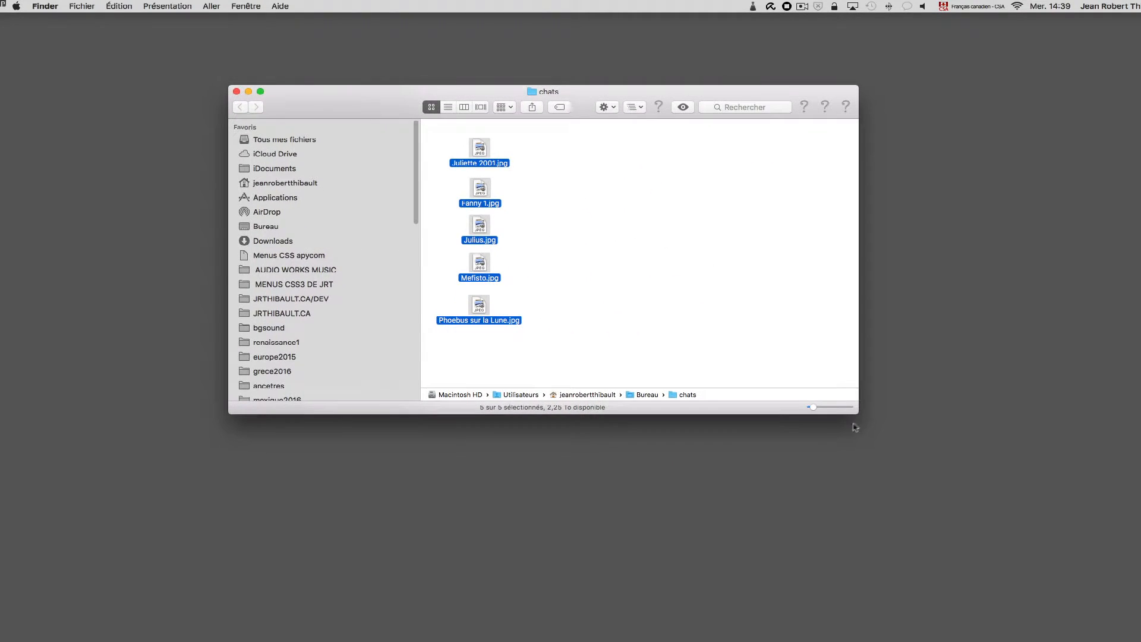
left_click_drag(858, 413, 703, 424)
left_click(581, 280)
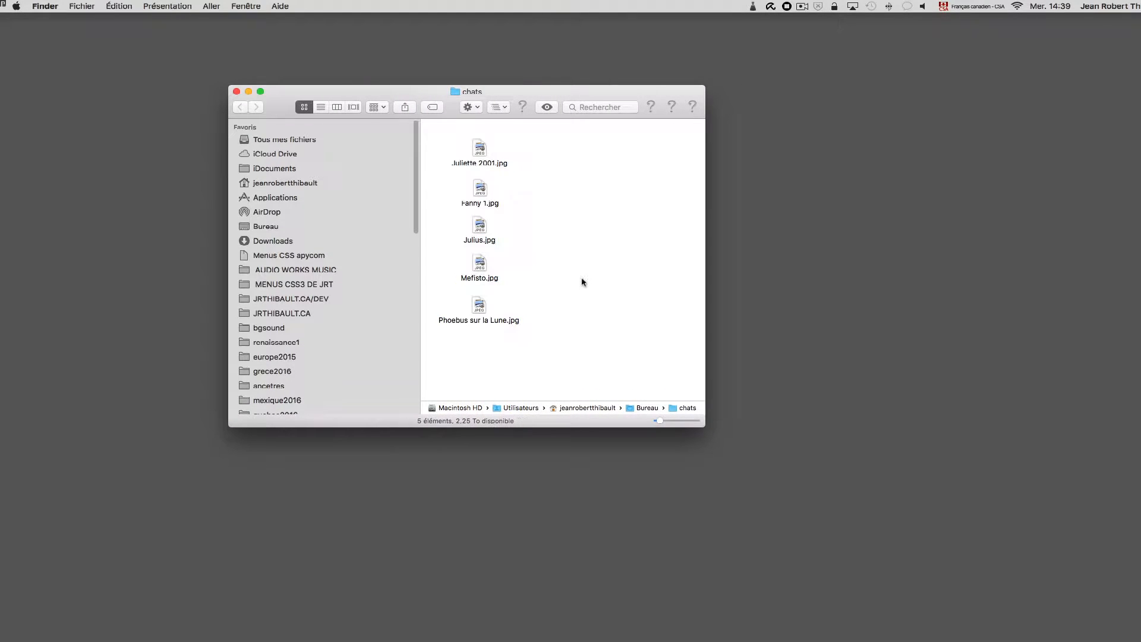
Step: Check the contents of the chats folder once more and reposition the closed folder on the desktop
left_click(236, 92)
left_click_drag(691, 175, 629, 180)
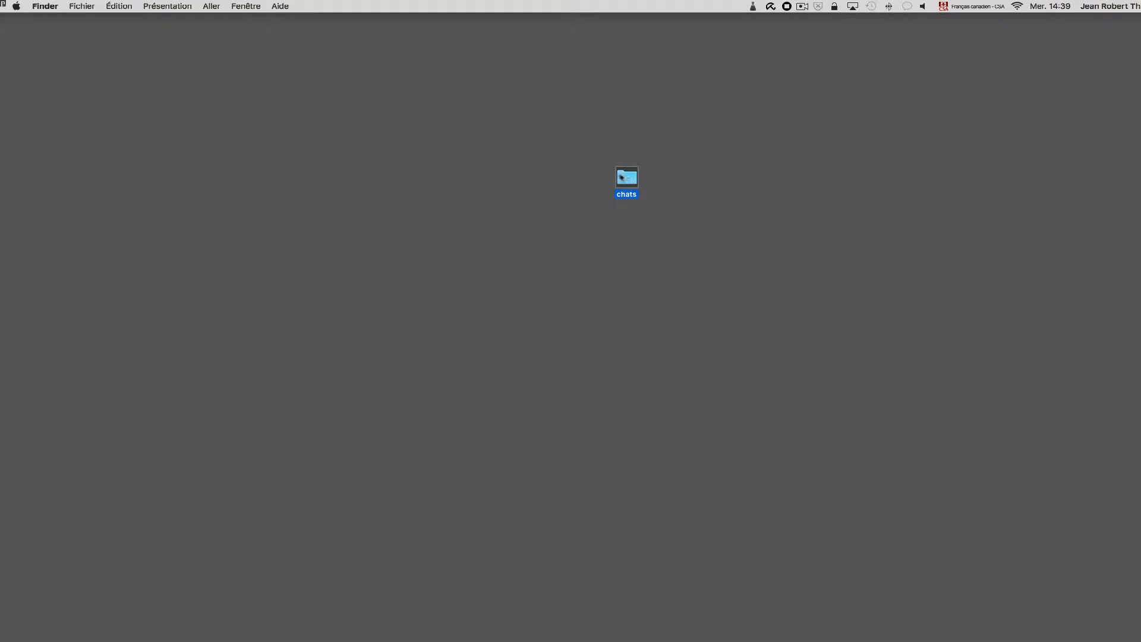
double_click(628, 178)
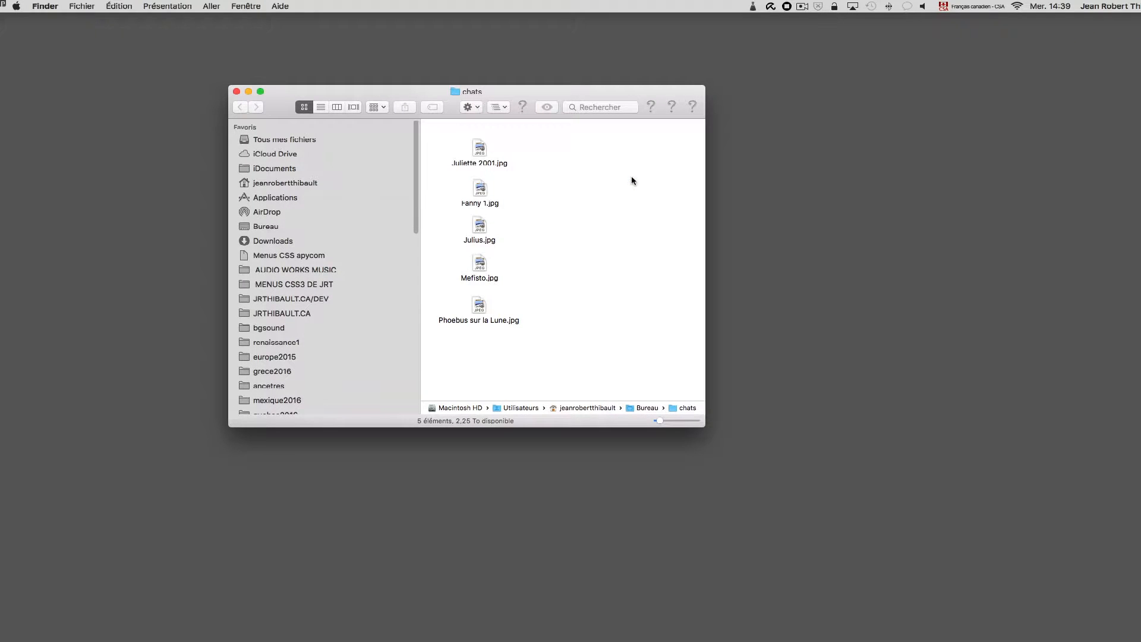
left_click(236, 92)
left_click_drag(630, 179, 757, 130)
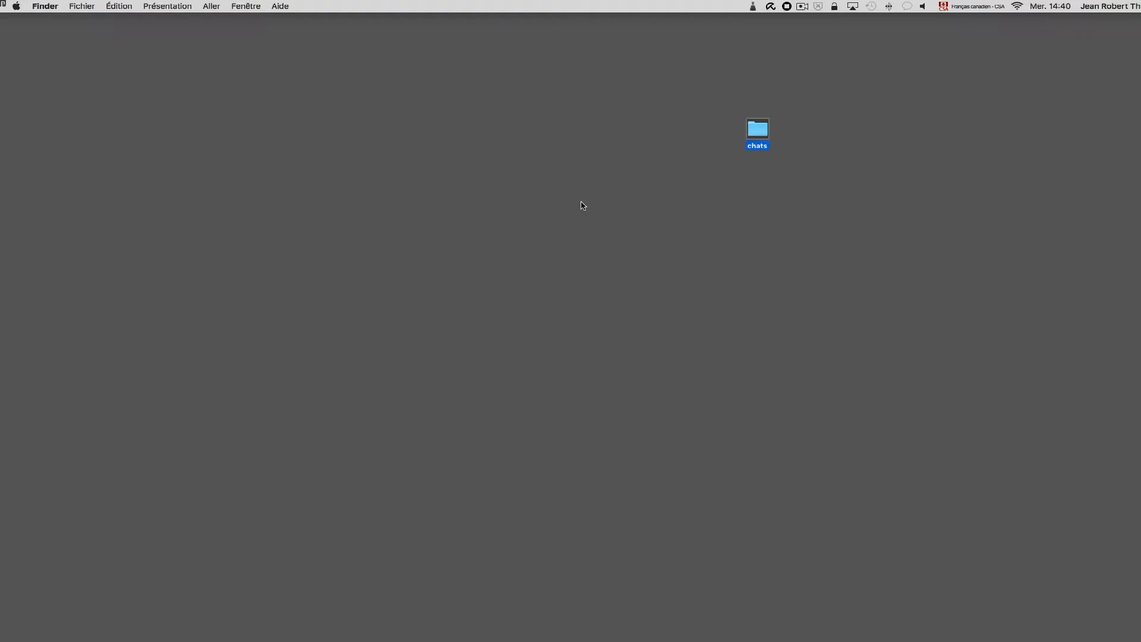
Step: Switch to the web browser and open the sign-in page from the Flickr home page
mouse_move(358, 638)
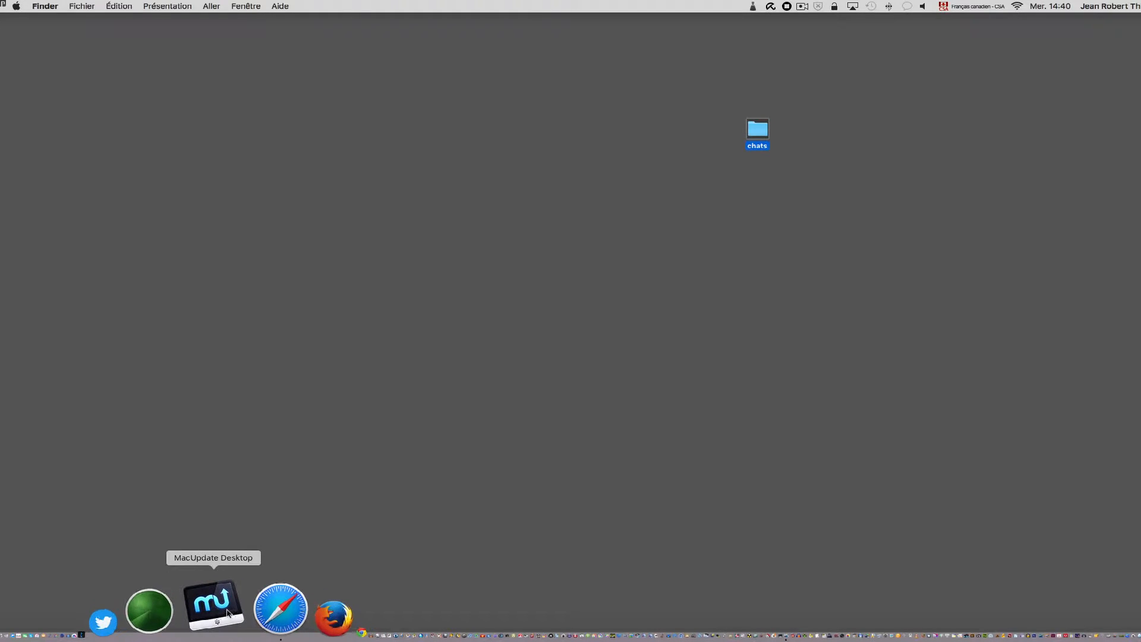
left_click(229, 612)
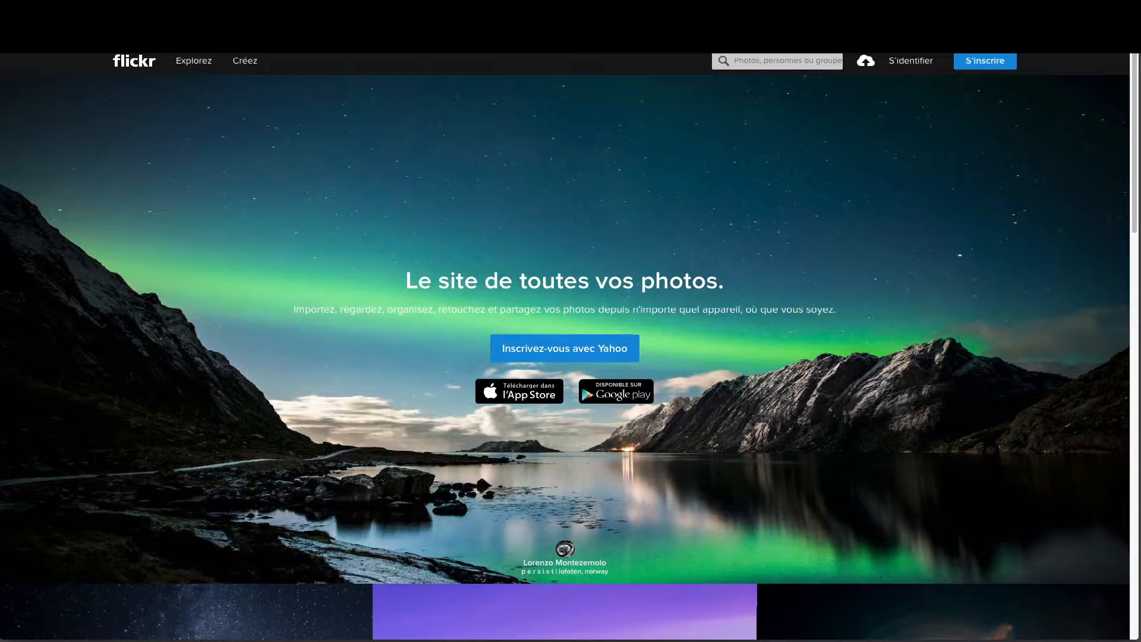
left_click(902, 63)
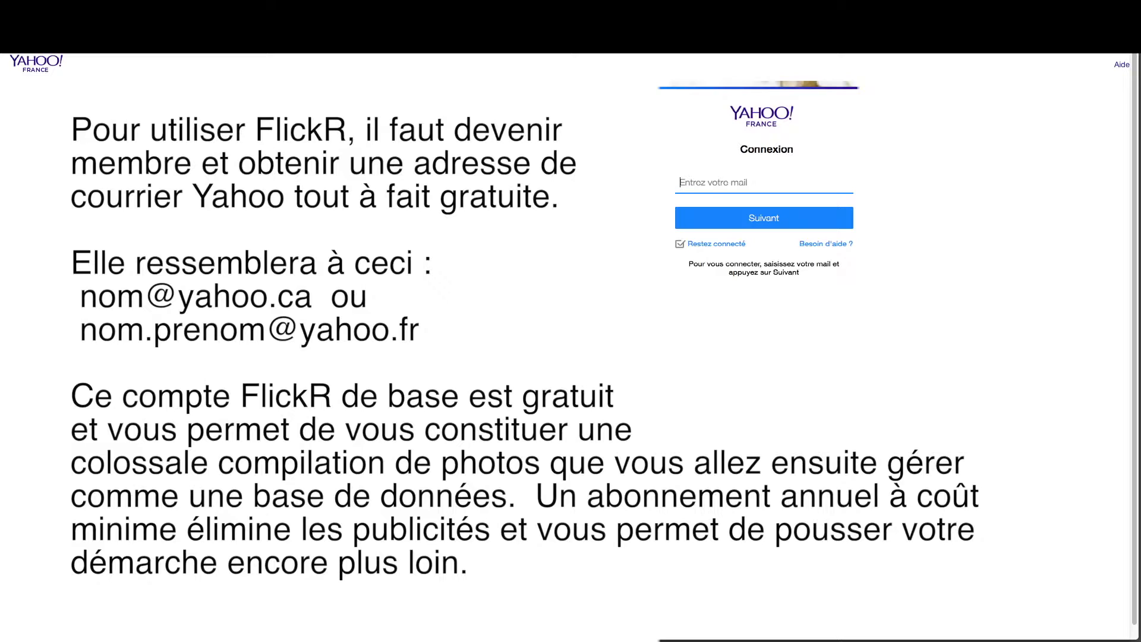
Step: Sign in with the Yahoo e-mail address and account password, then open the account's own photo gallery
left_click(794, 212)
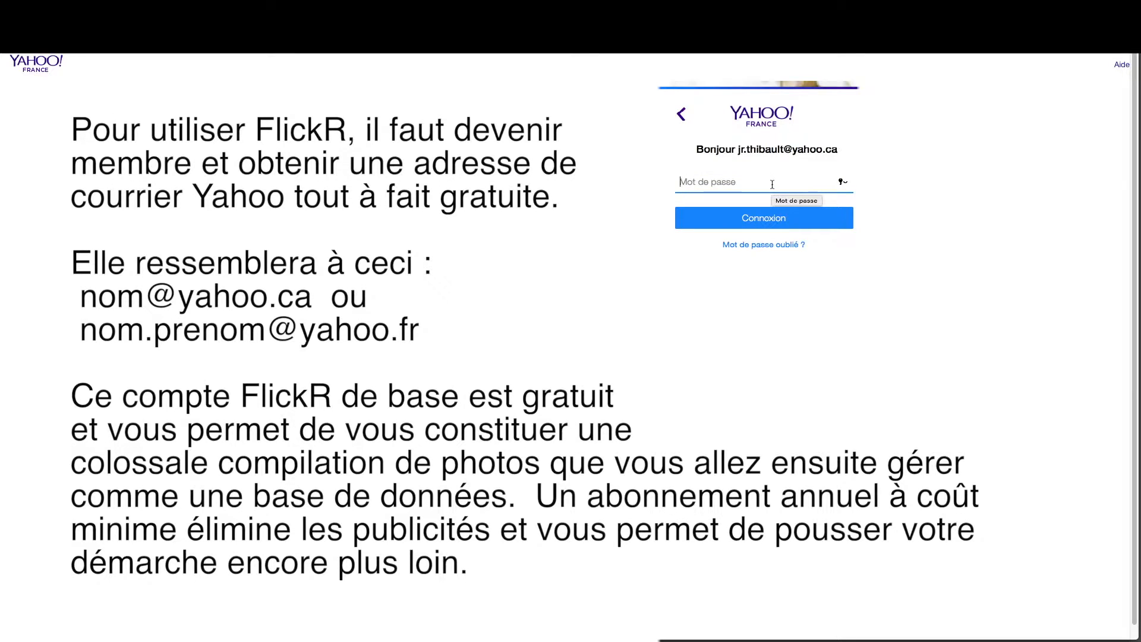
type("•••")
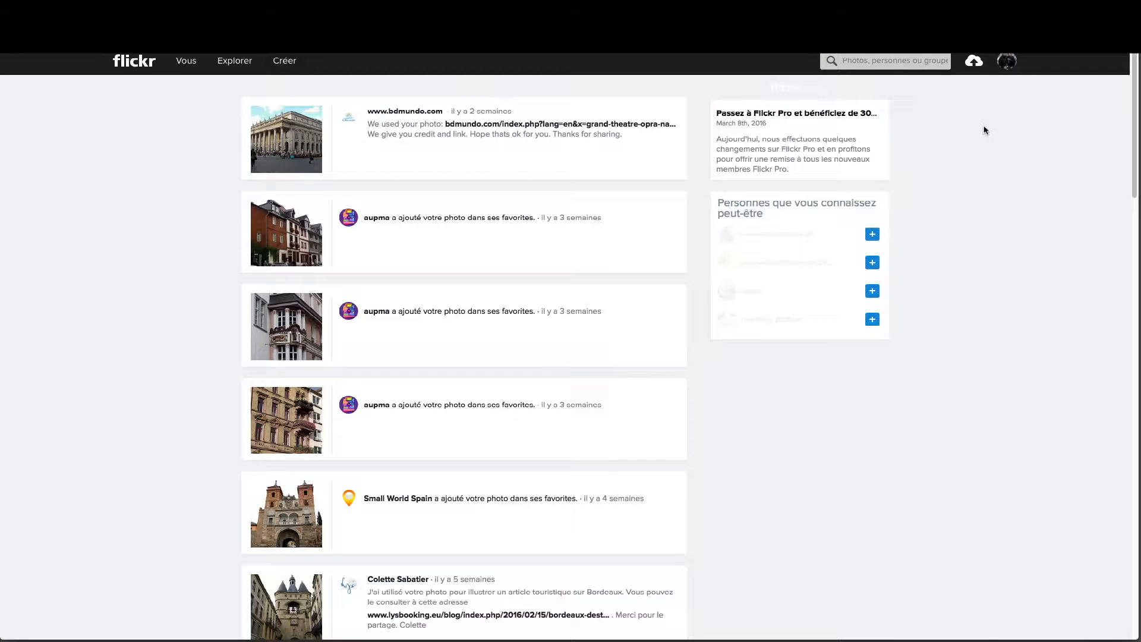
mouse_move(1007, 64)
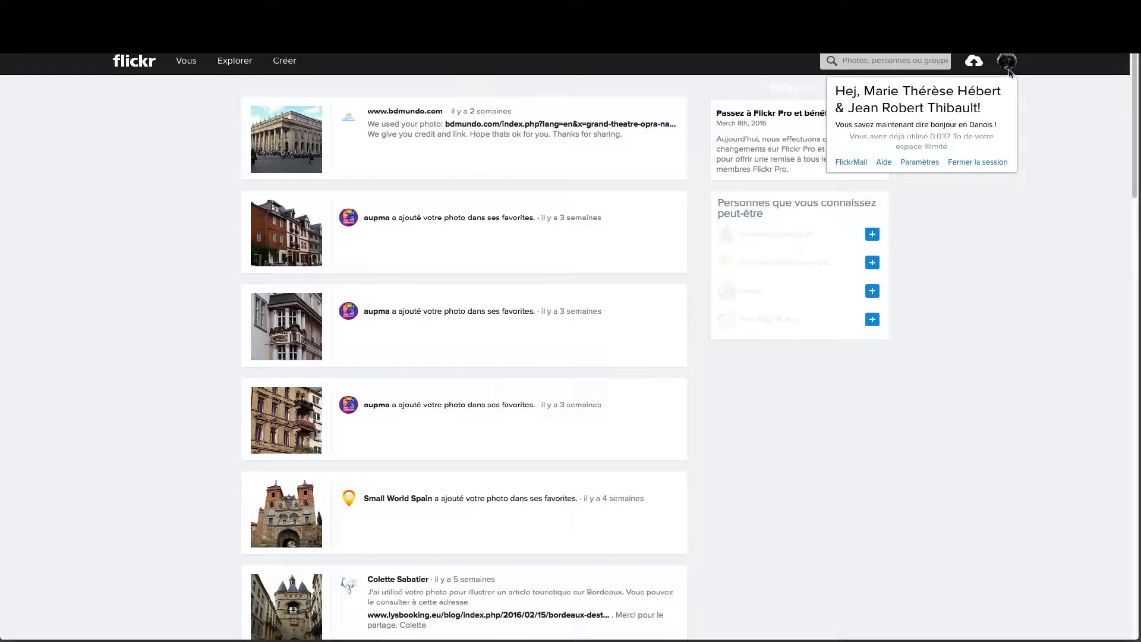
left_click(1009, 63)
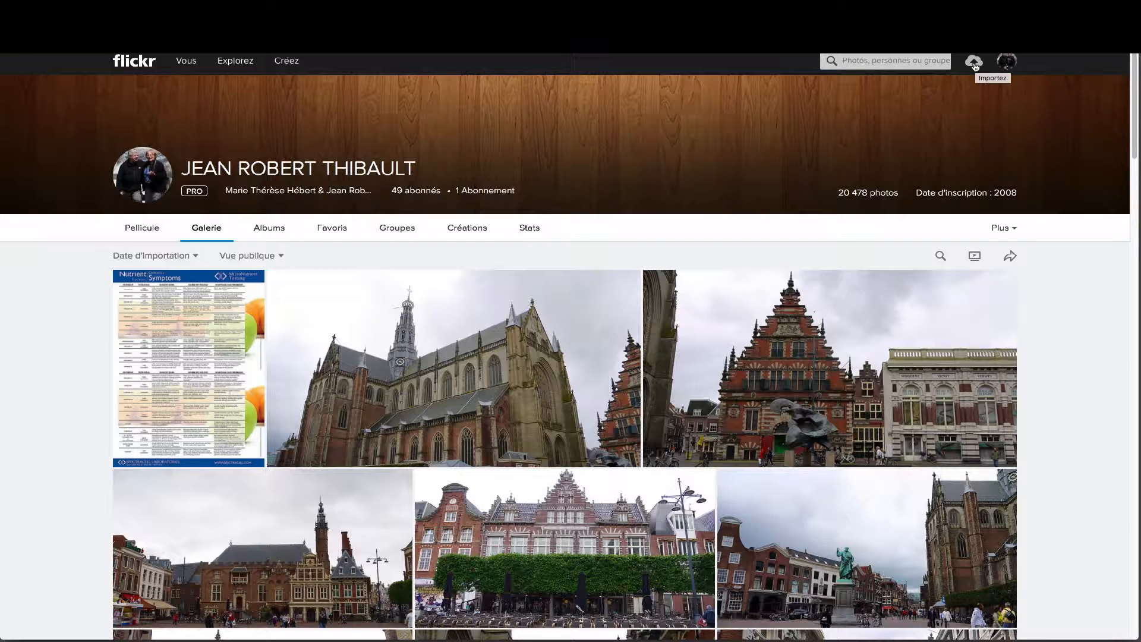
Step: Open the photo upload page and place the opened chats folder window beside its drop area
left_click(975, 66)
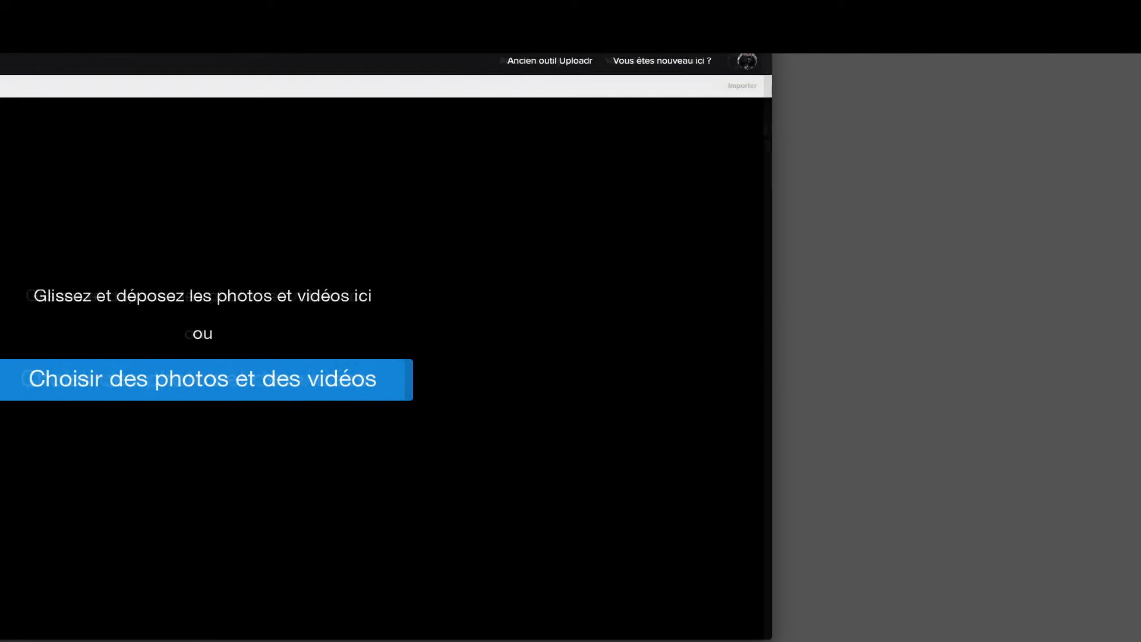
left_click_drag(757, 132, 1049, 145)
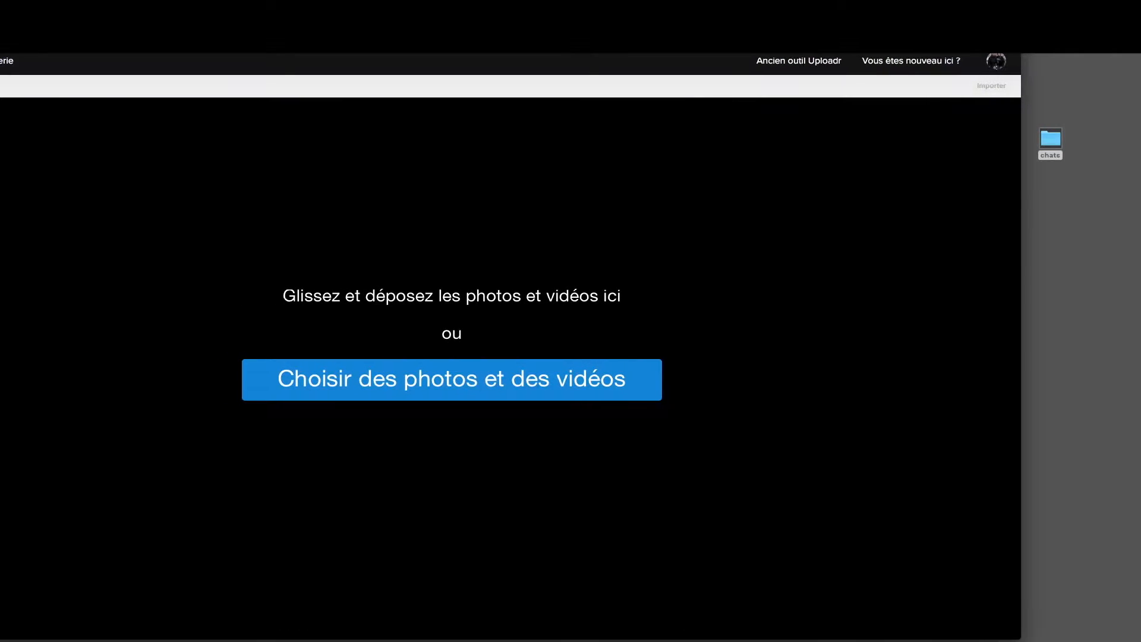
left_click(1051, 141)
double_click(1050, 140)
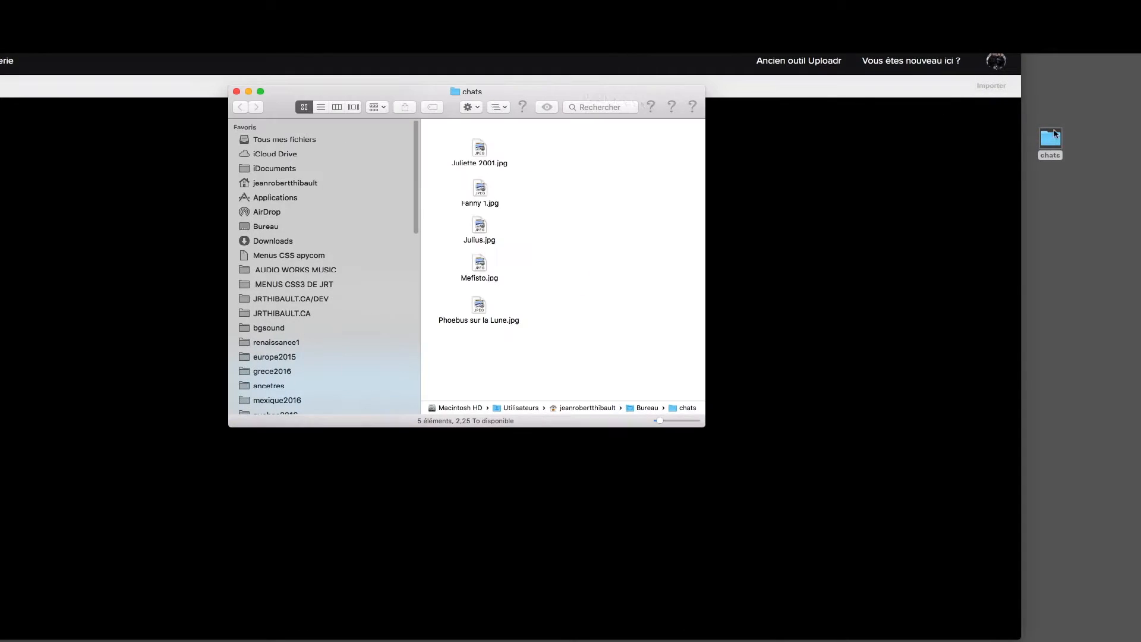
left_click_drag(422, 93, 927, 69)
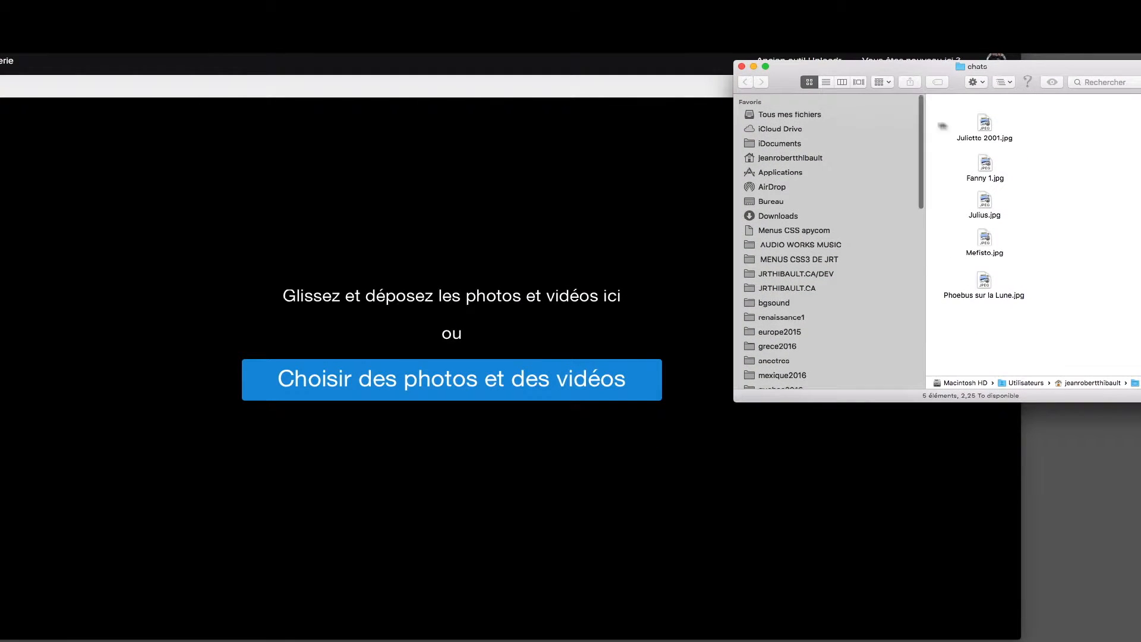
Step: Add all five JPEG photos from the chats folder to the upload page and import them as public, closing the folder window
left_click_drag(1014, 110, 972, 303)
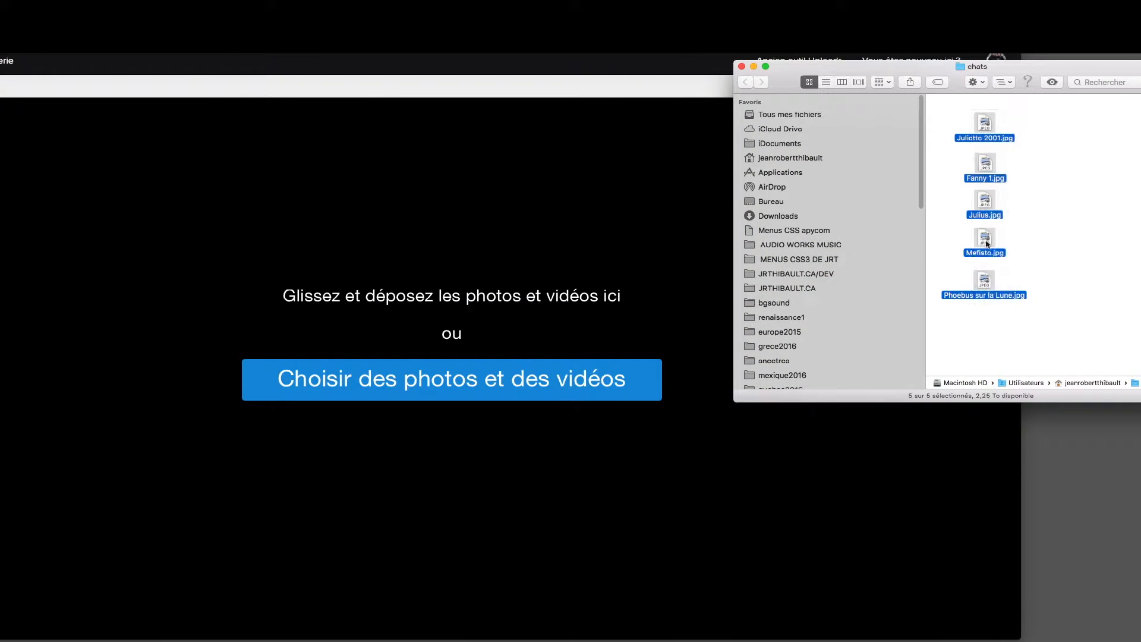
left_click_drag(982, 123, 491, 246)
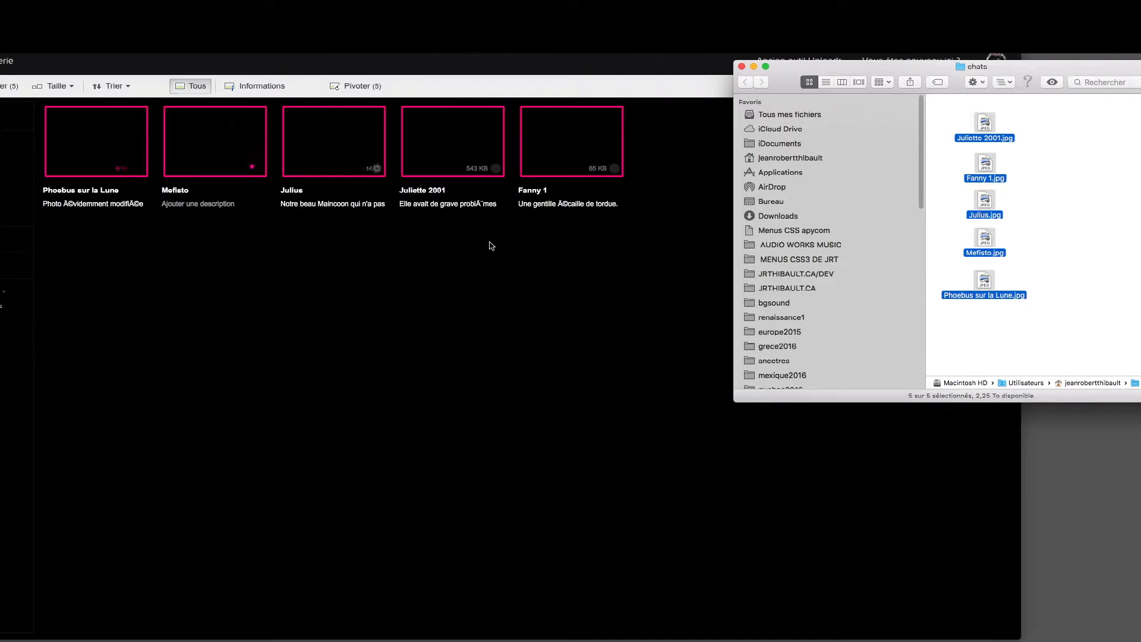
left_click(741, 68)
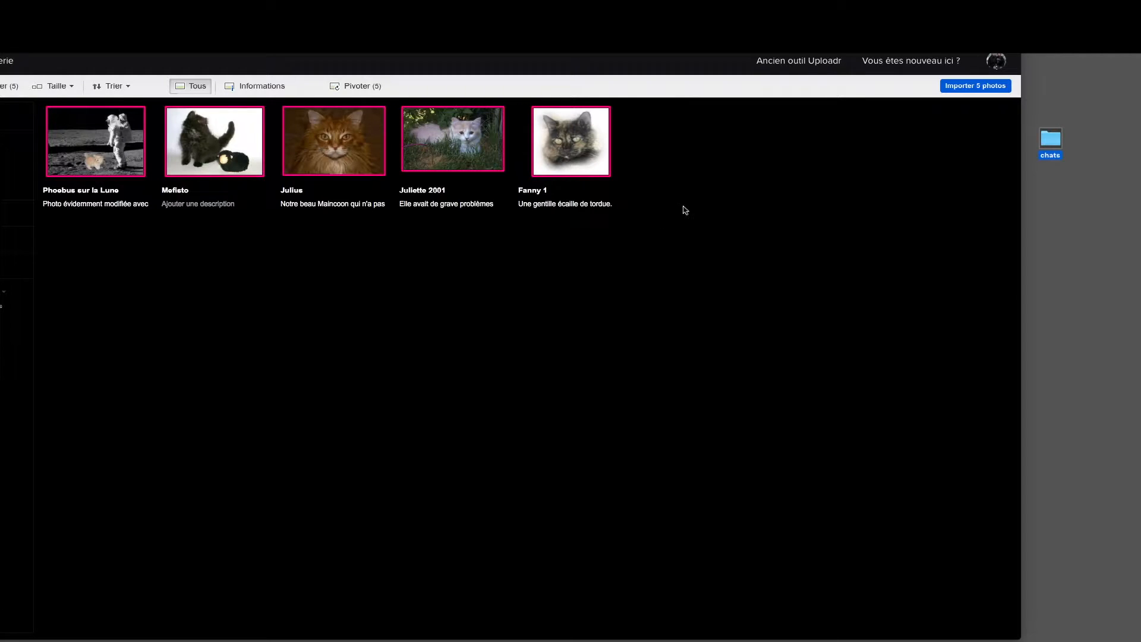
left_click(968, 87)
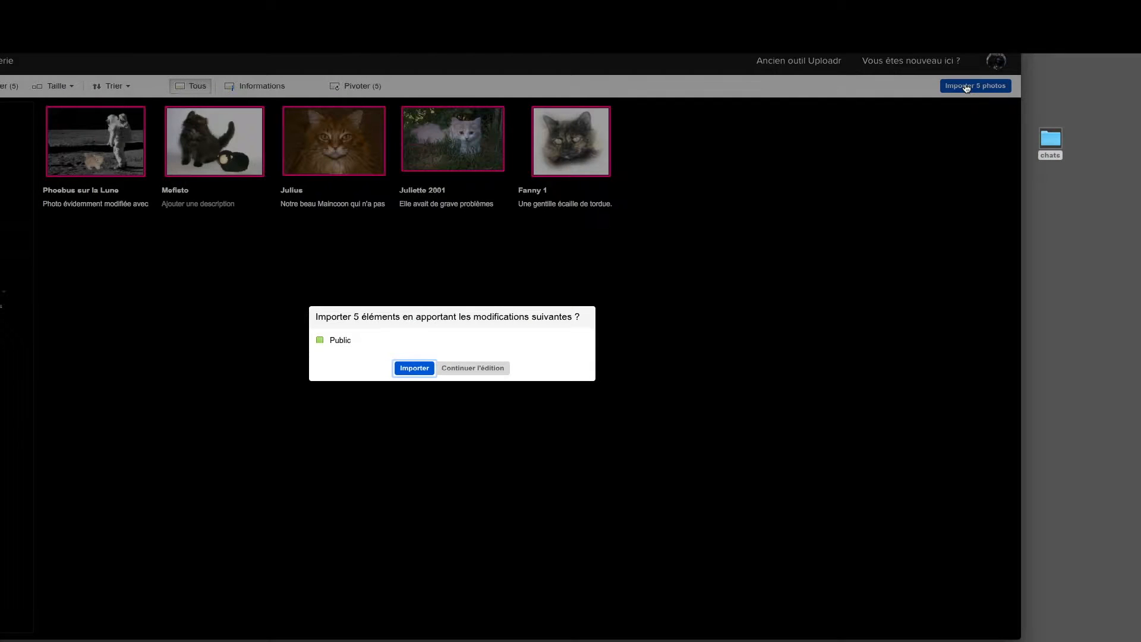
left_click(413, 369)
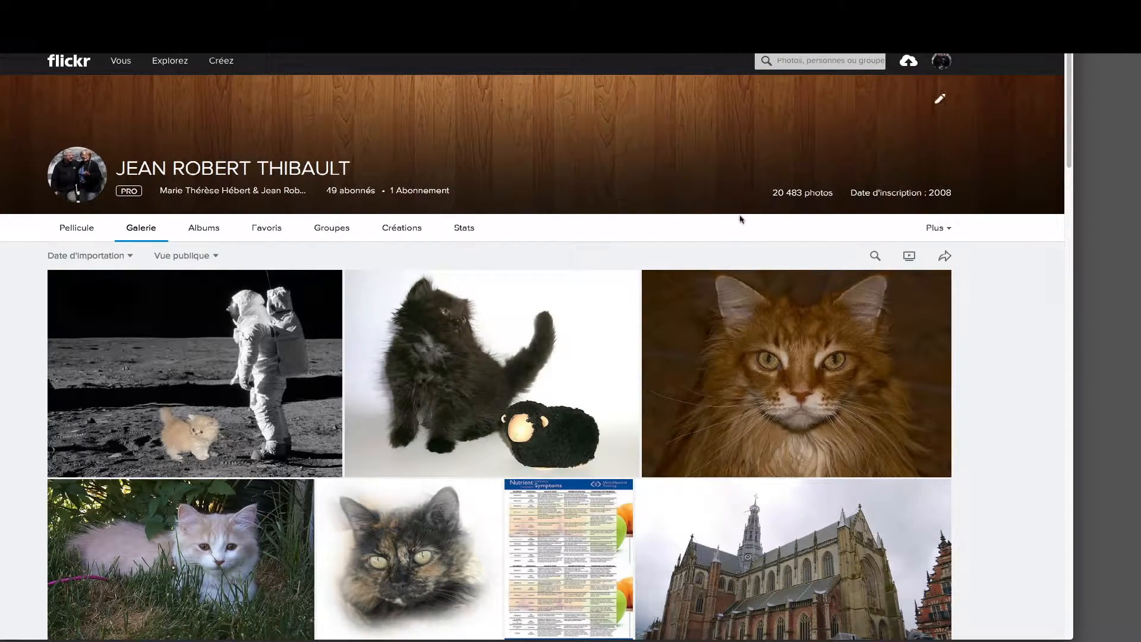
Step: Examine the uploaded Juliette 2001 photo's page for its title, description and camera details, then return to the gallery
scroll(741, 217, "down", 2)
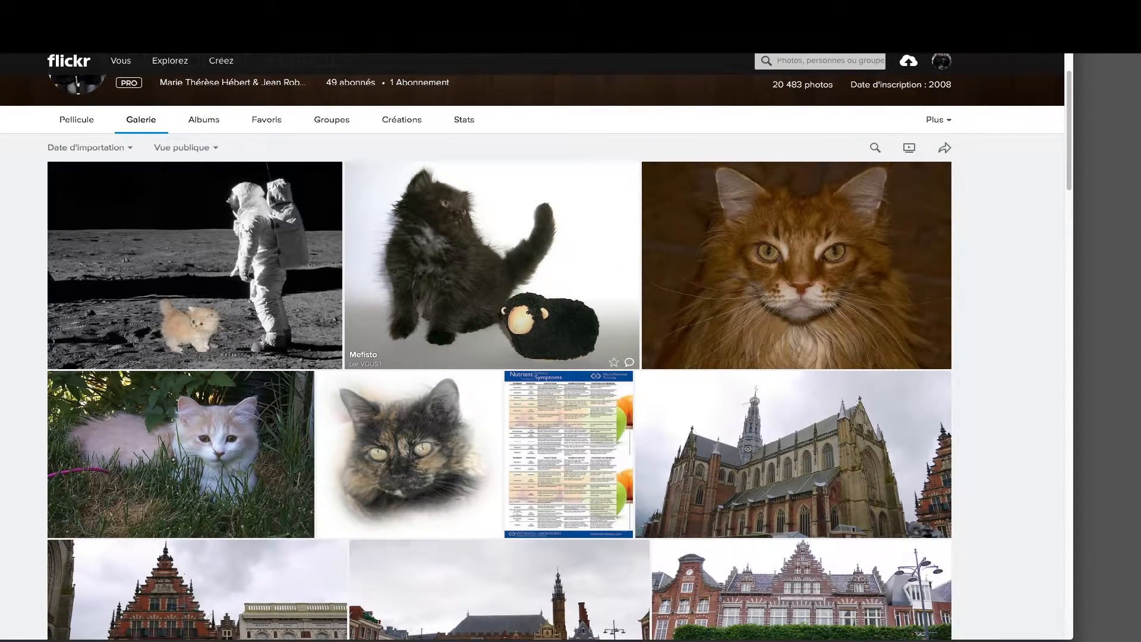
left_click(221, 438)
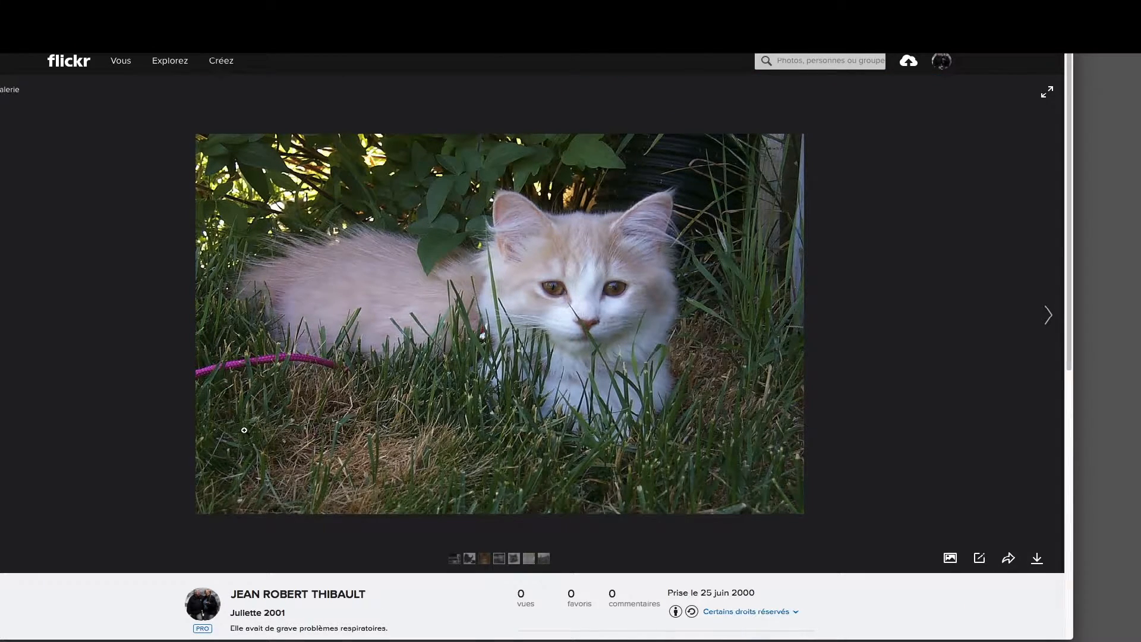
scroll(244, 430, "down", 2)
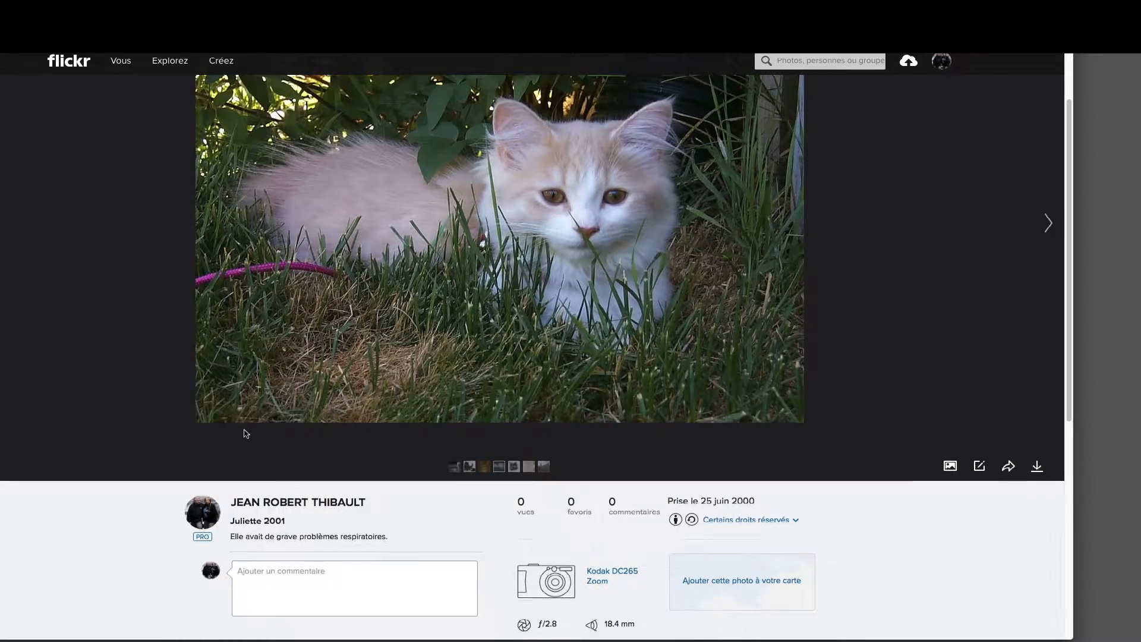
scroll(245, 434, "down", 4)
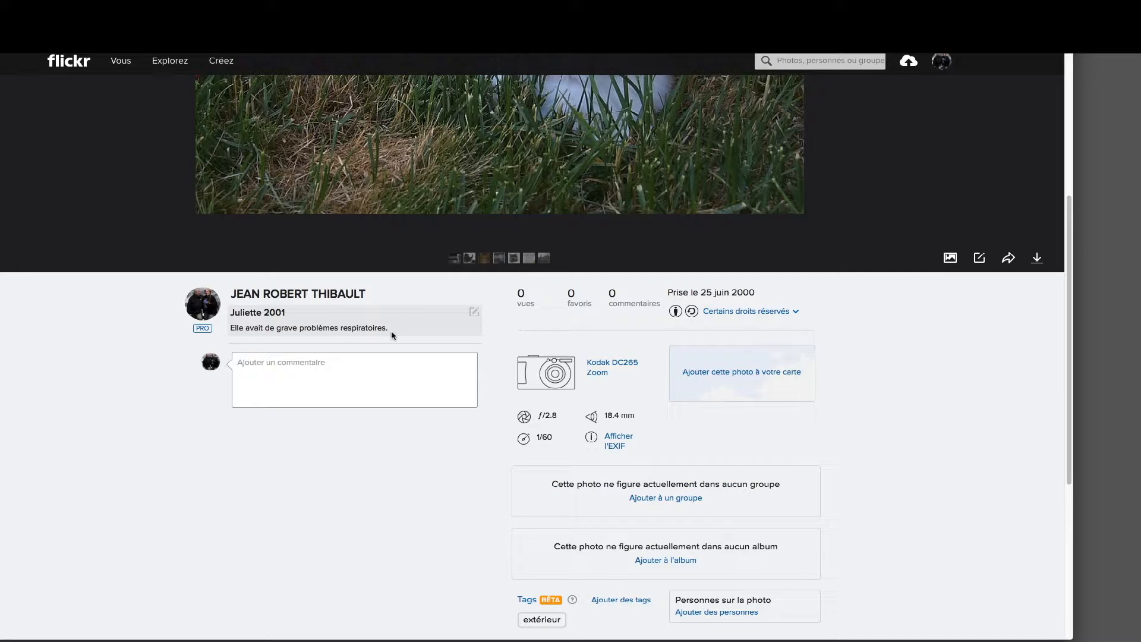
scroll(391, 331, "up", 1)
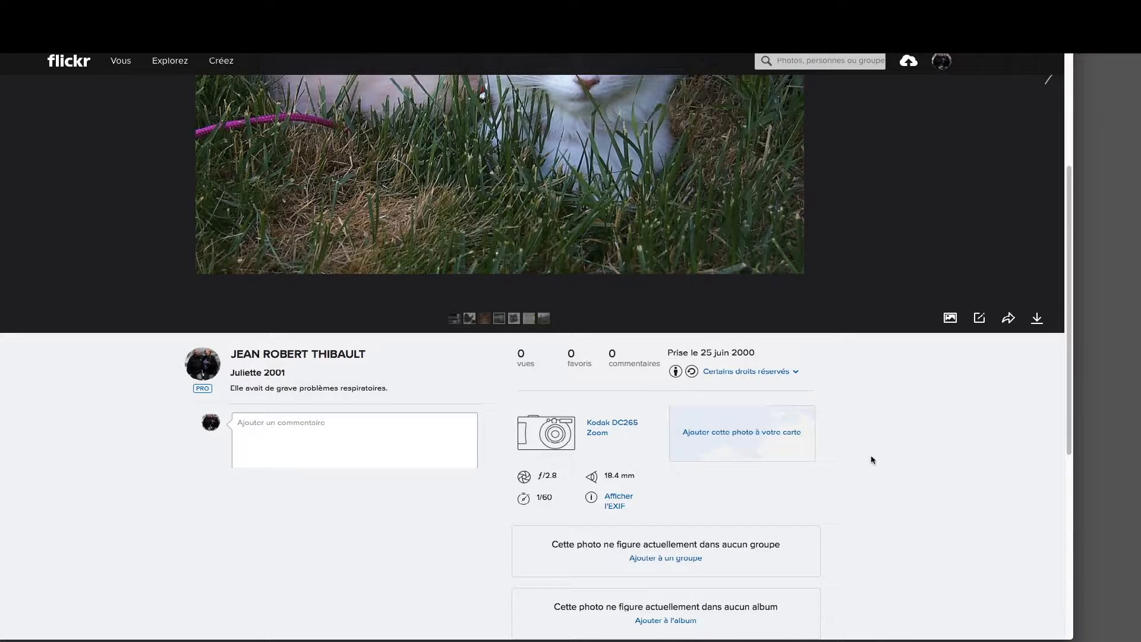
scroll(872, 462, "up", 3)
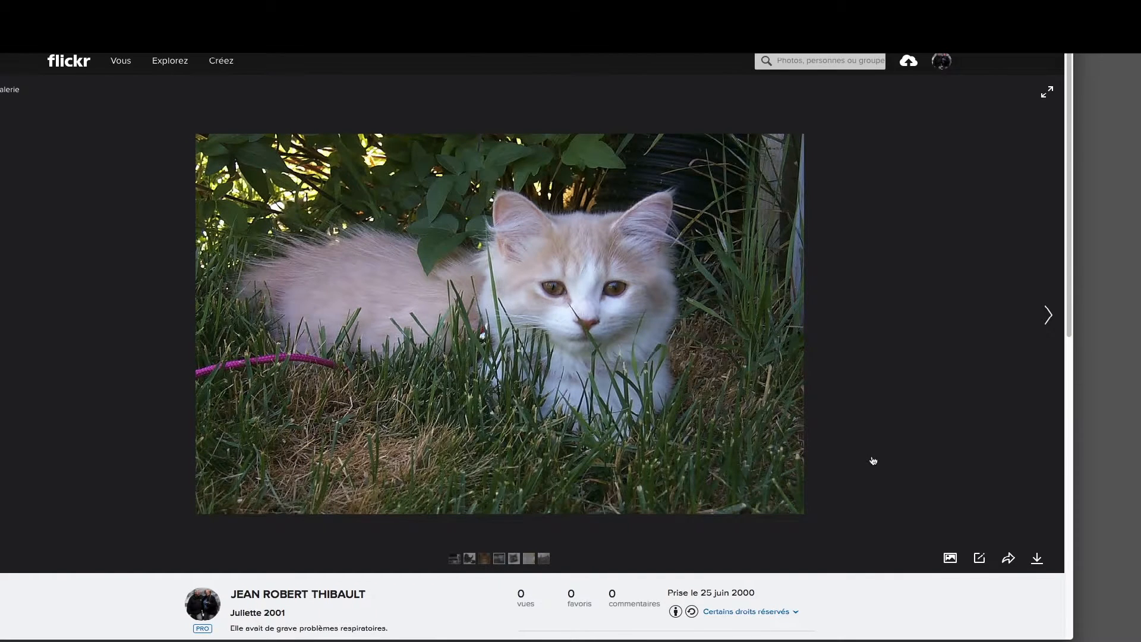
scroll(874, 461, "down", 1)
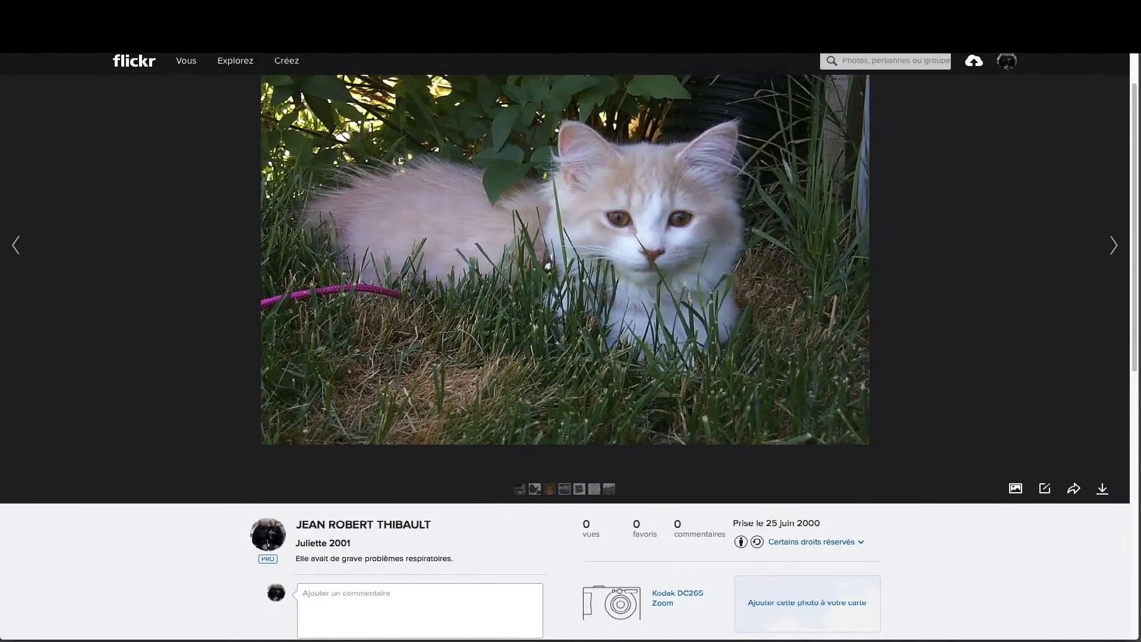
key("super+Left")
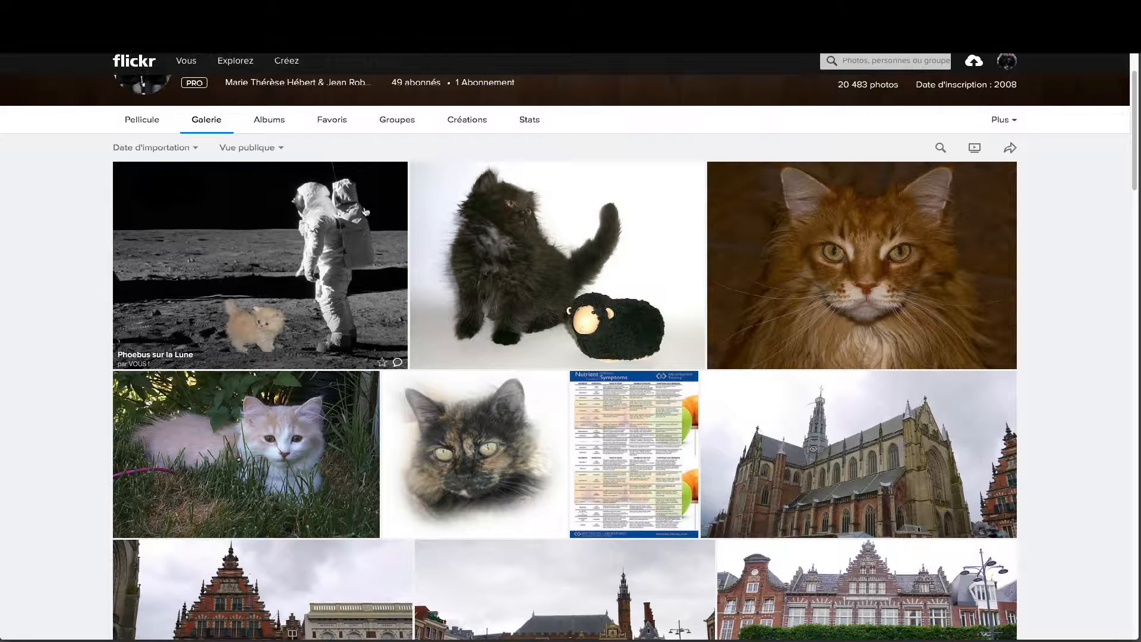
Step: In the Organize page, add all photos uploaded on 23 mars 2016 to the batch editing area
mouse_move(186, 63)
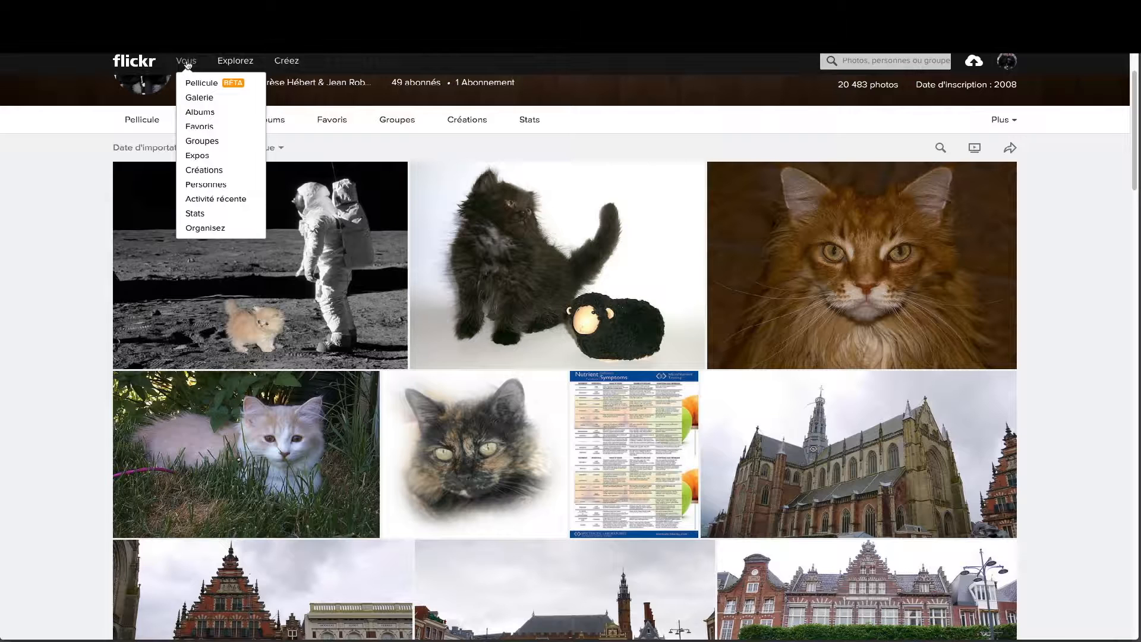
left_click(202, 228)
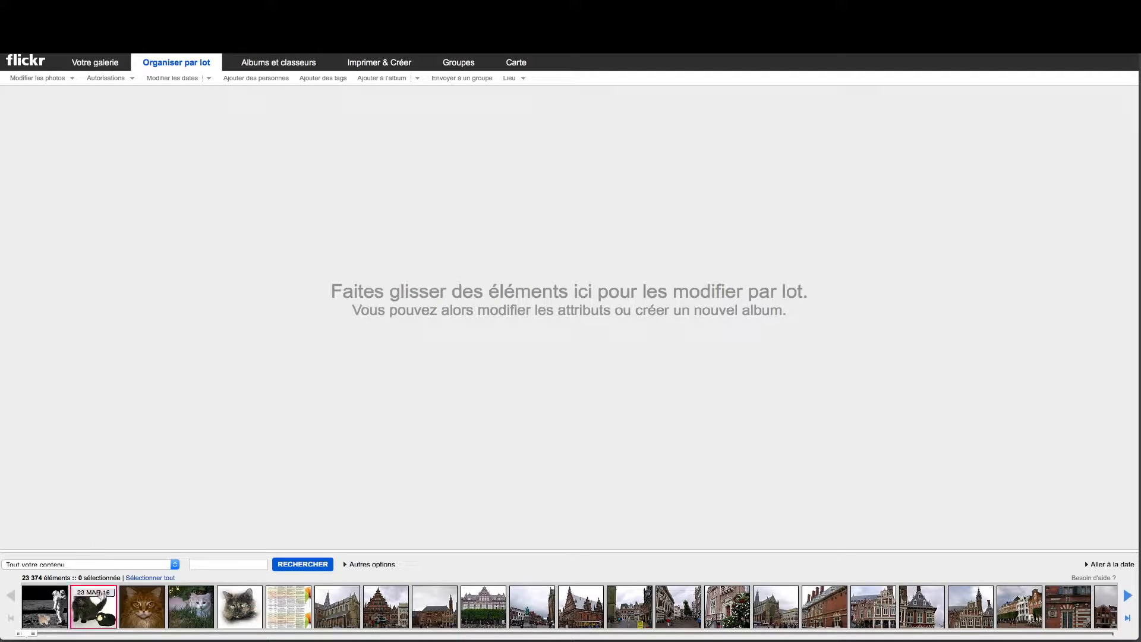
left_click(109, 568)
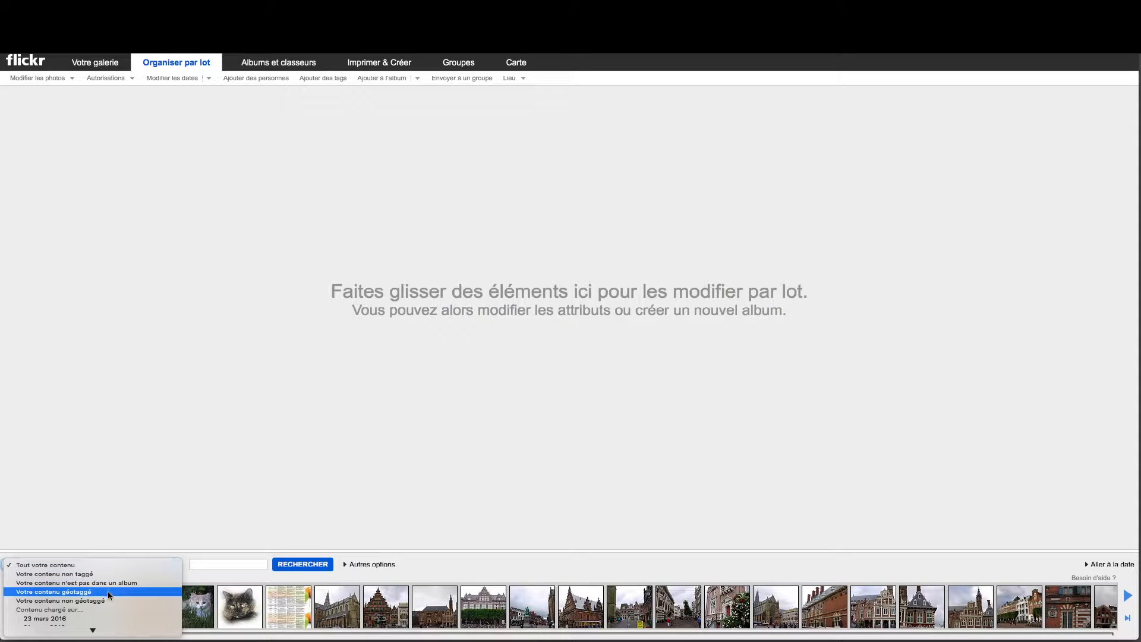
left_click(55, 618)
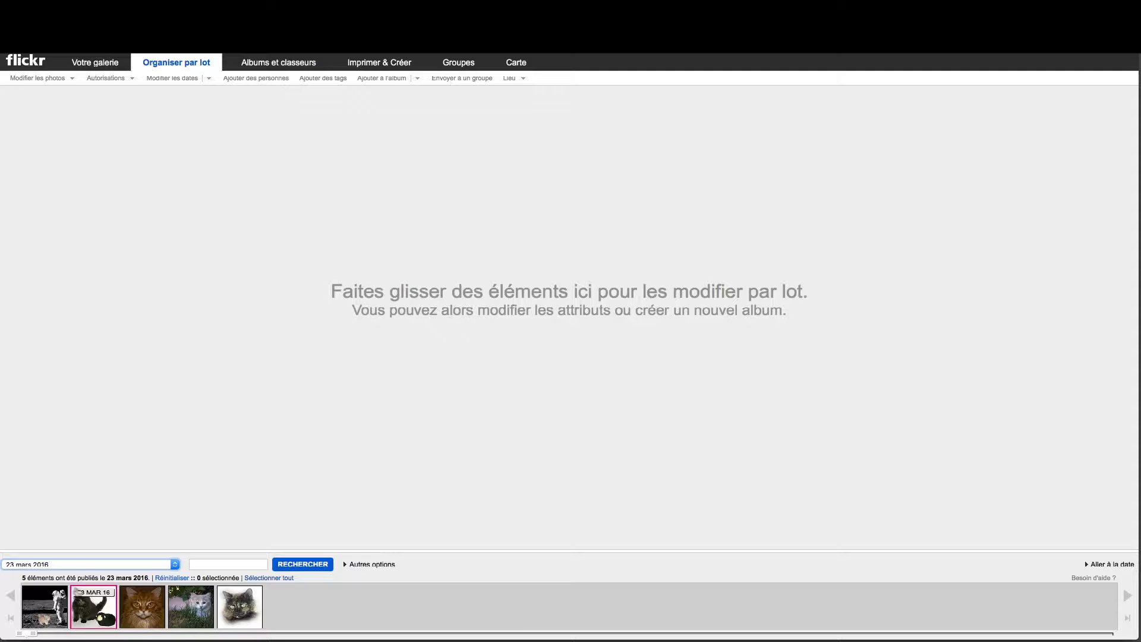
left_click(250, 581)
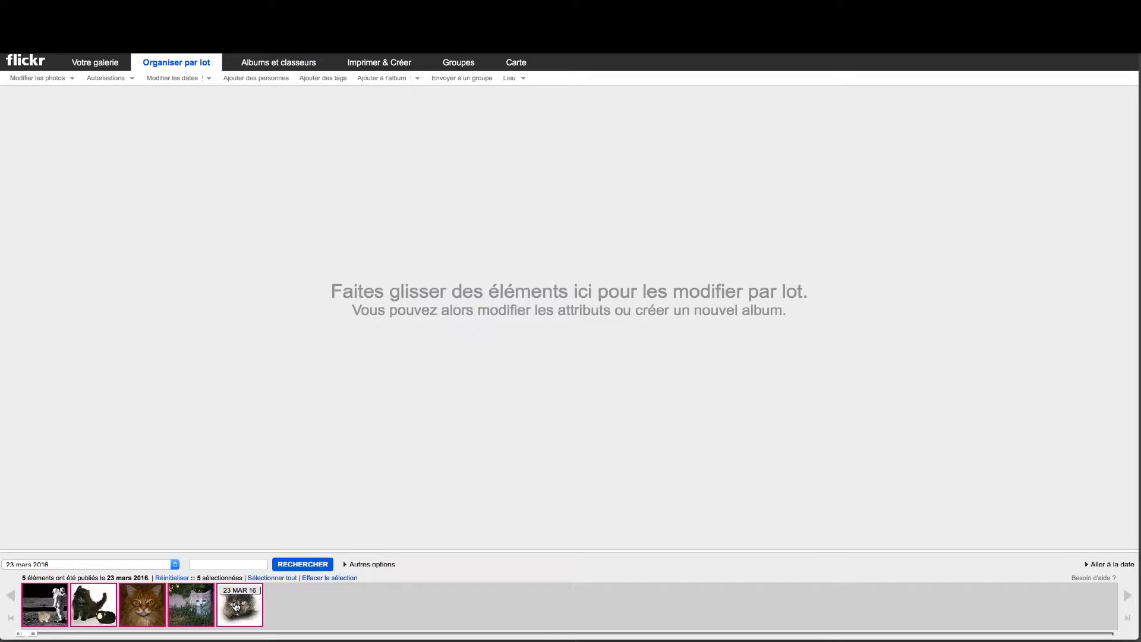
left_click_drag(236, 606, 433, 331)
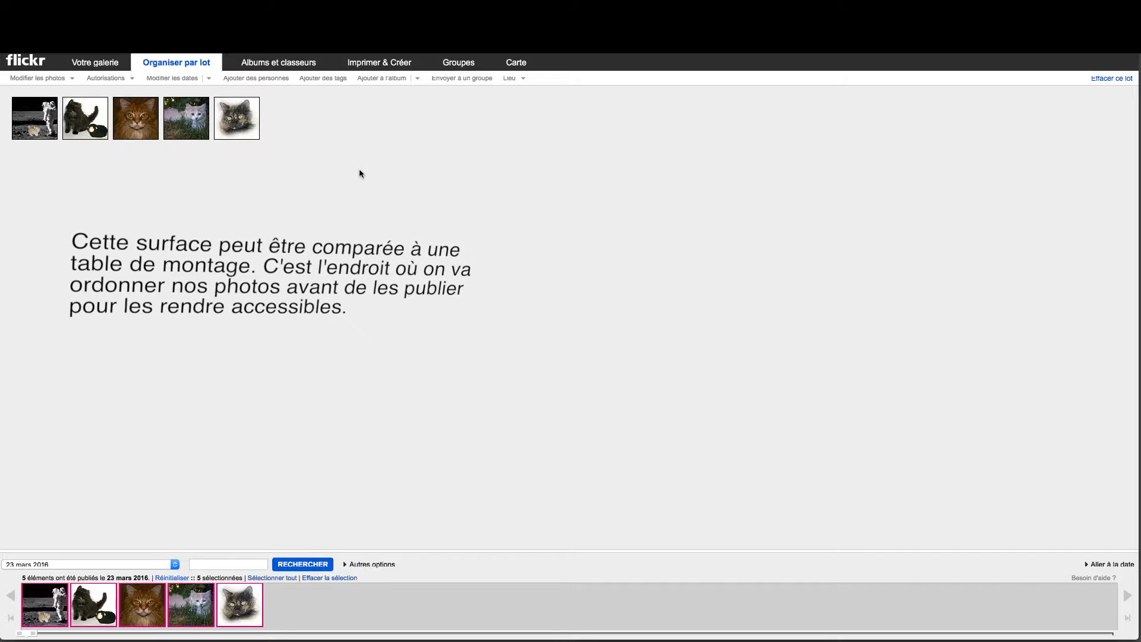
Step: Create a new album and title it "Nos chats"
left_click(254, 66)
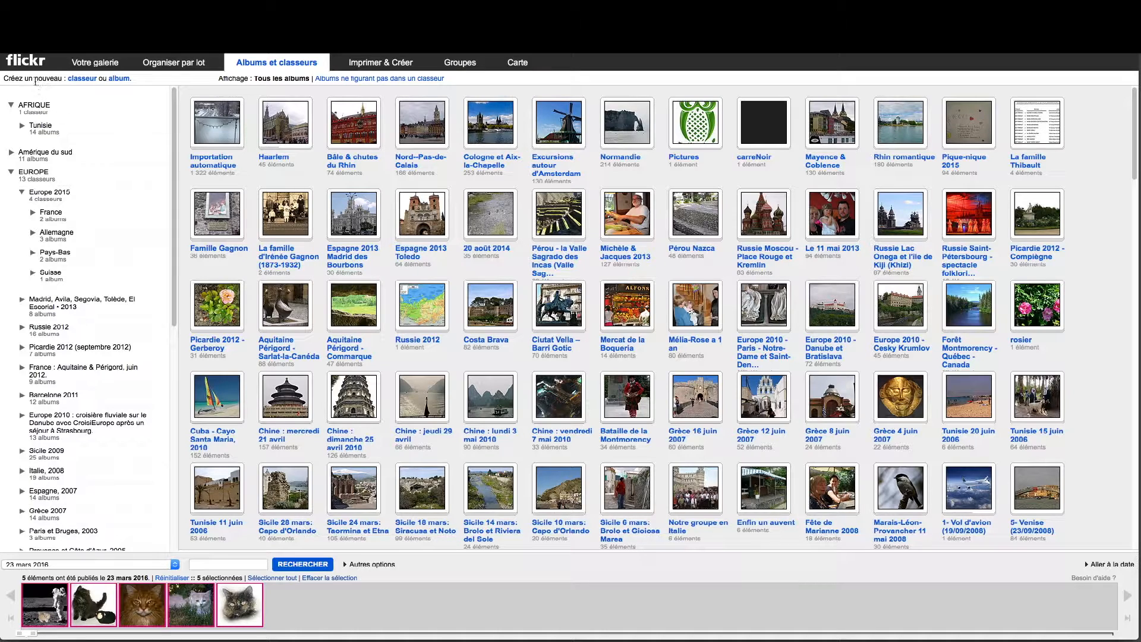
left_click(119, 79)
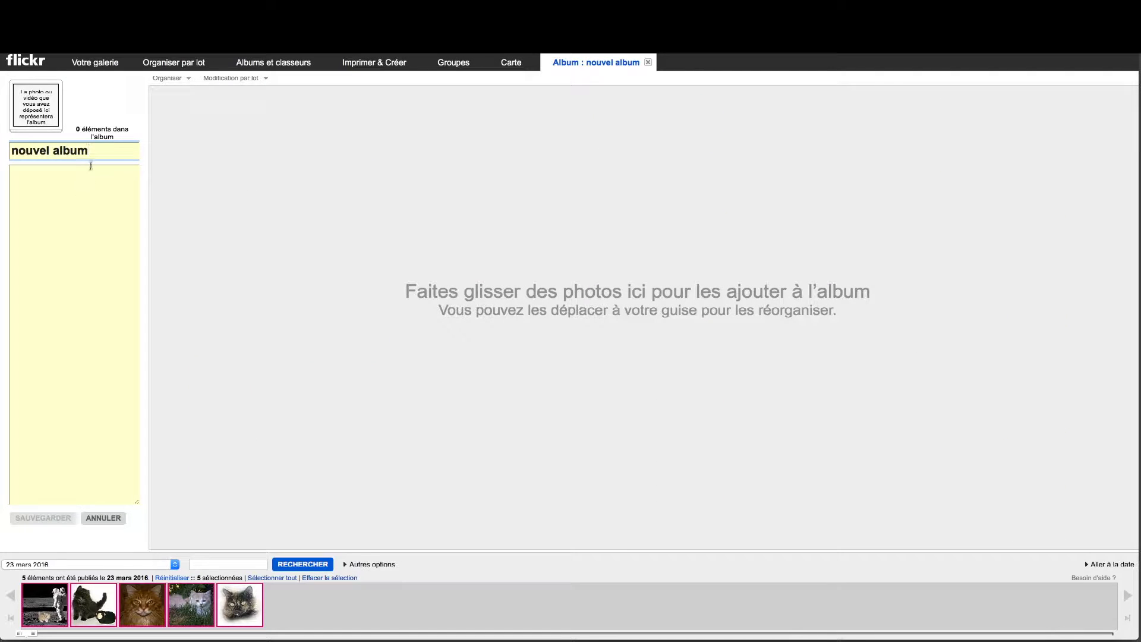
left_click_drag(90, 151, 12, 151)
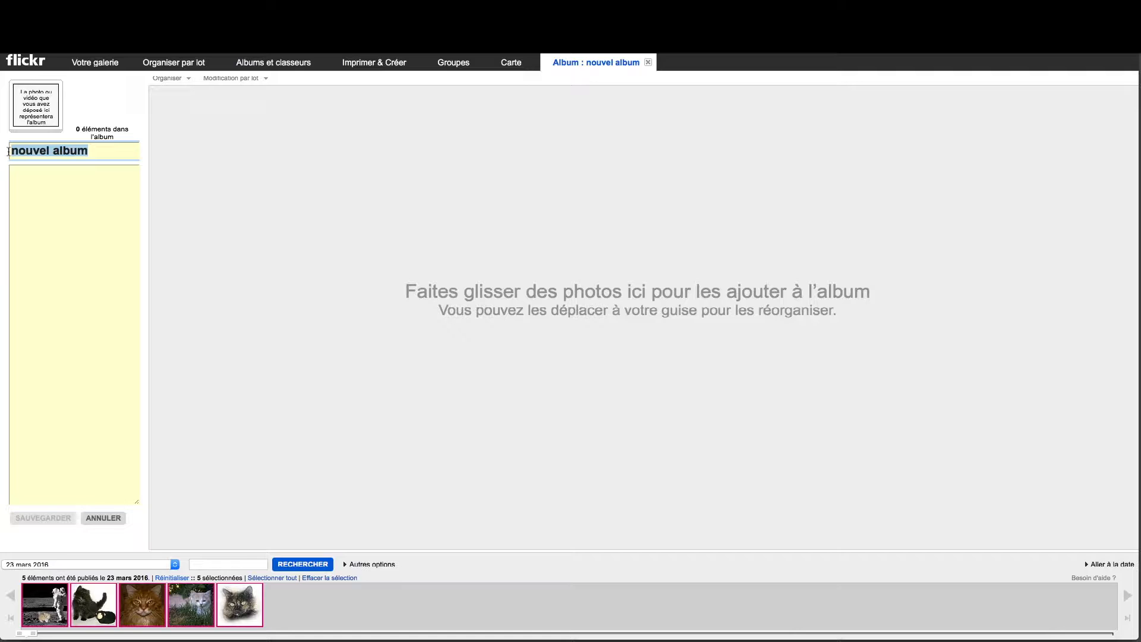
type("Nos chats")
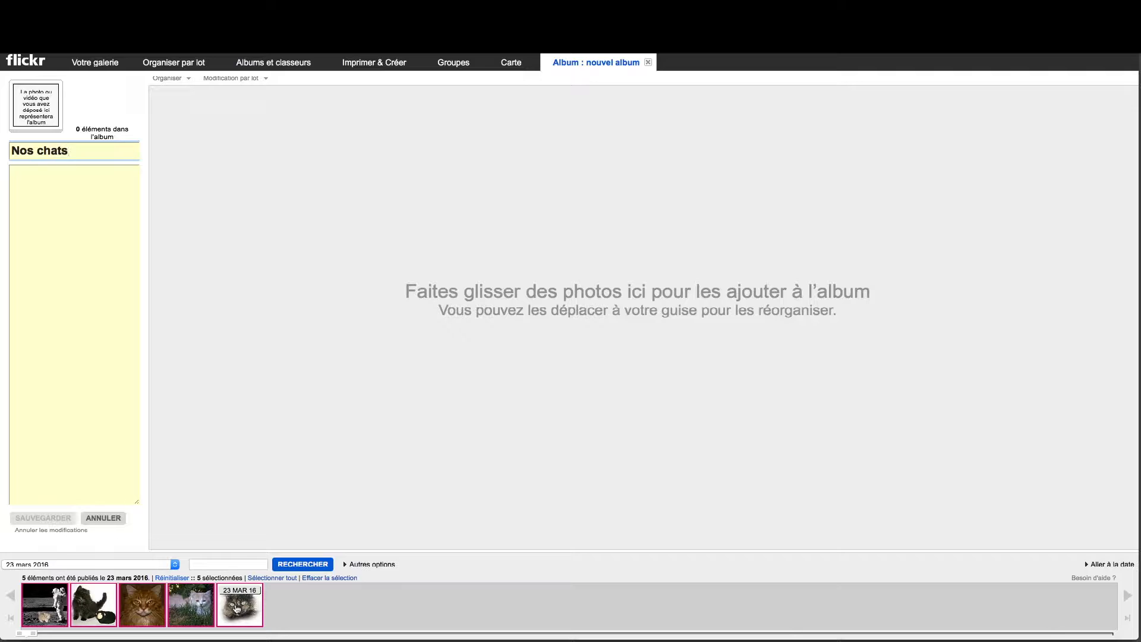
Step: Choose the content uploaded on 23 mars 2016 as the photo source and add all five cat photos to the album
left_click(119, 564)
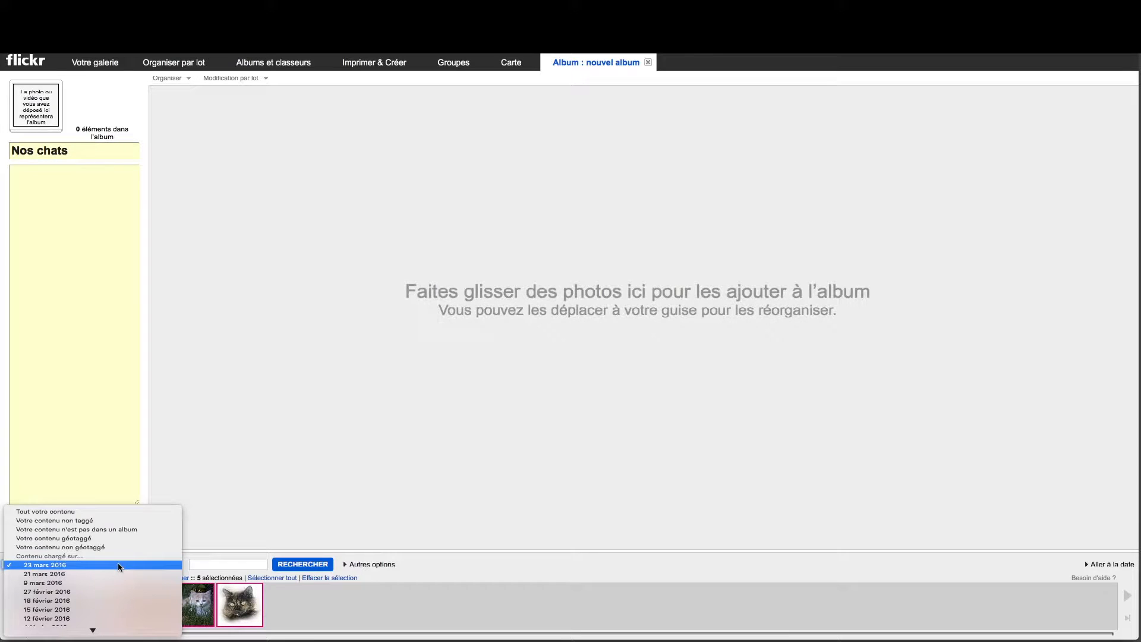
scroll(118, 565, "down", 15)
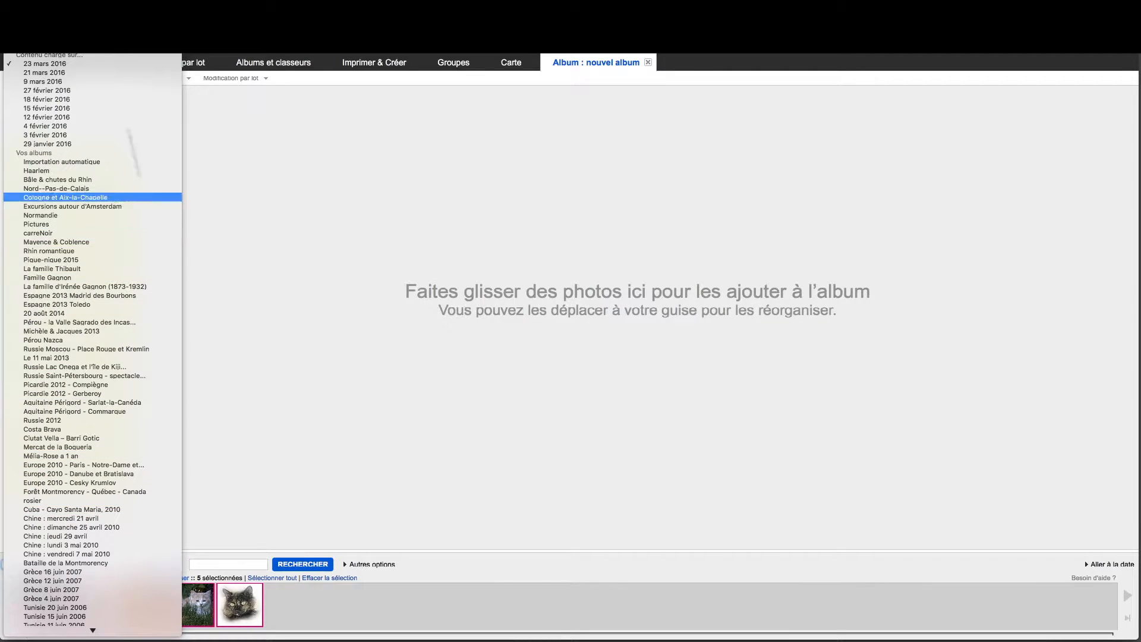
left_click(66, 63)
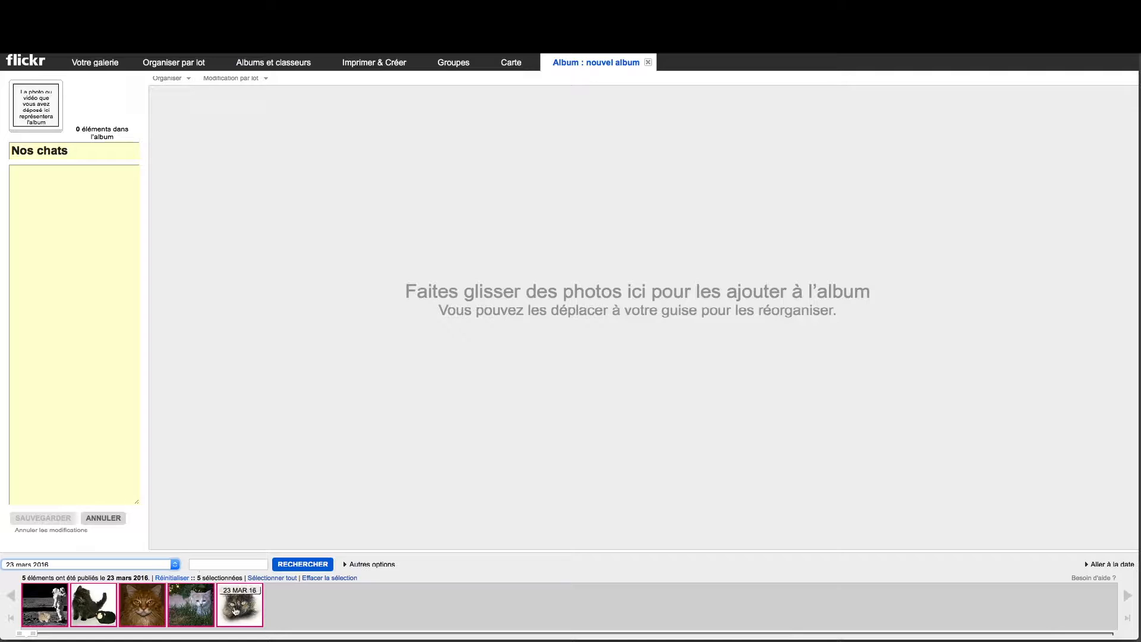
left_click_drag(235, 611, 414, 361)
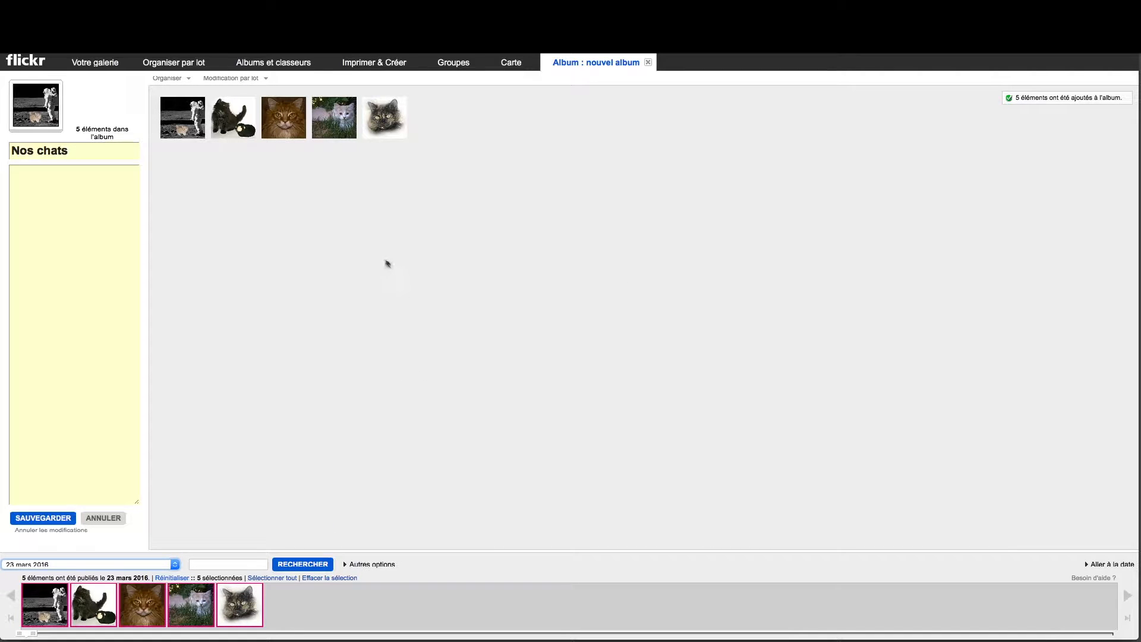
Step: Enter the album description "Voici les chats qui nous ont accompagné au cours des dernières années."
left_click(32, 181)
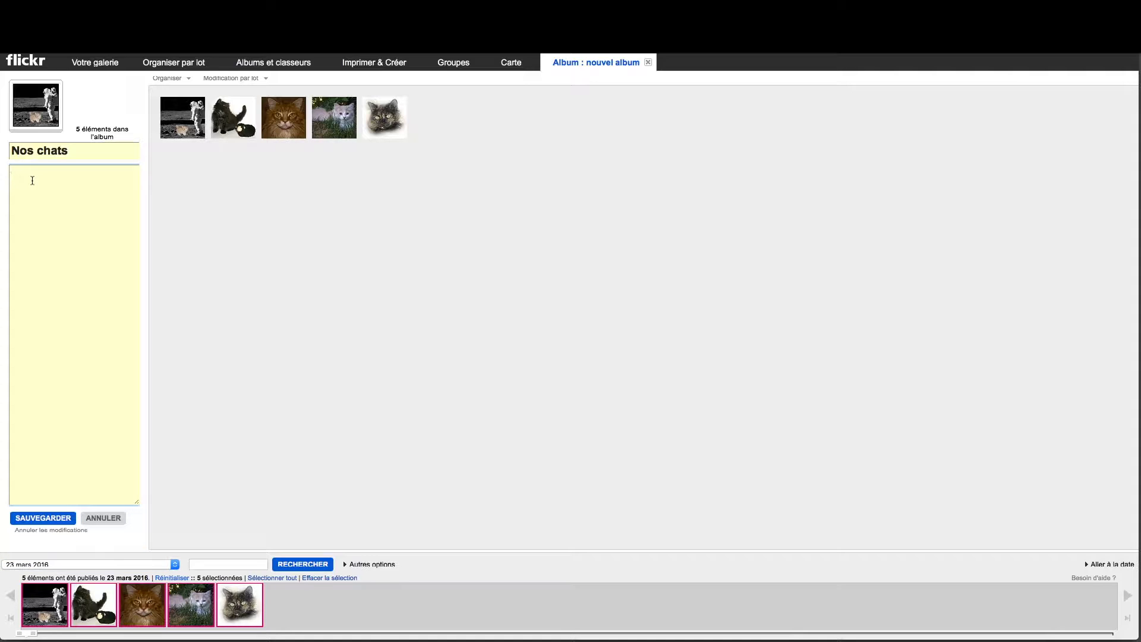
type("Voici les chats qui nous o")
type("nt accompagné au cou")
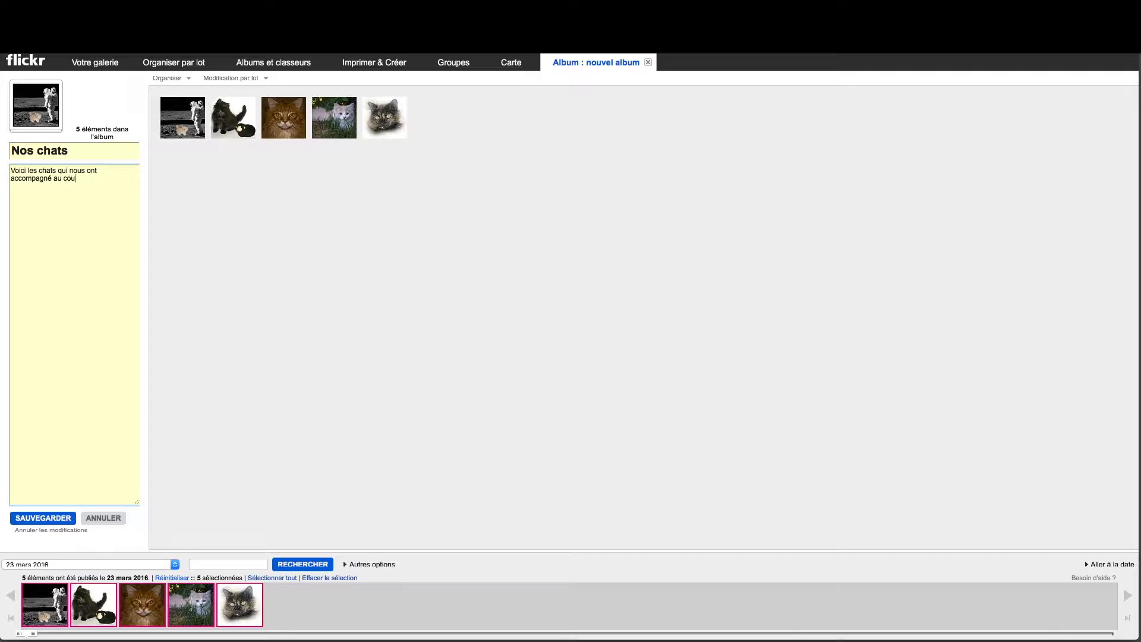
type("rs des dernières années.")
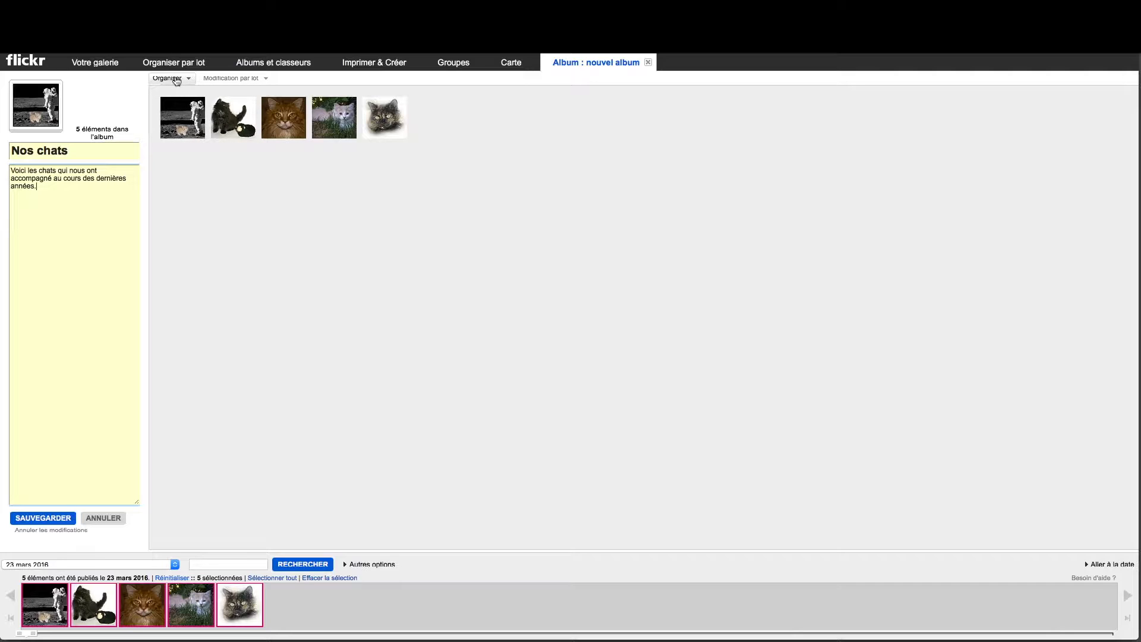
Step: Sort the album's photos in random order and accept the new arrangement
left_click(180, 80)
left_click(218, 81)
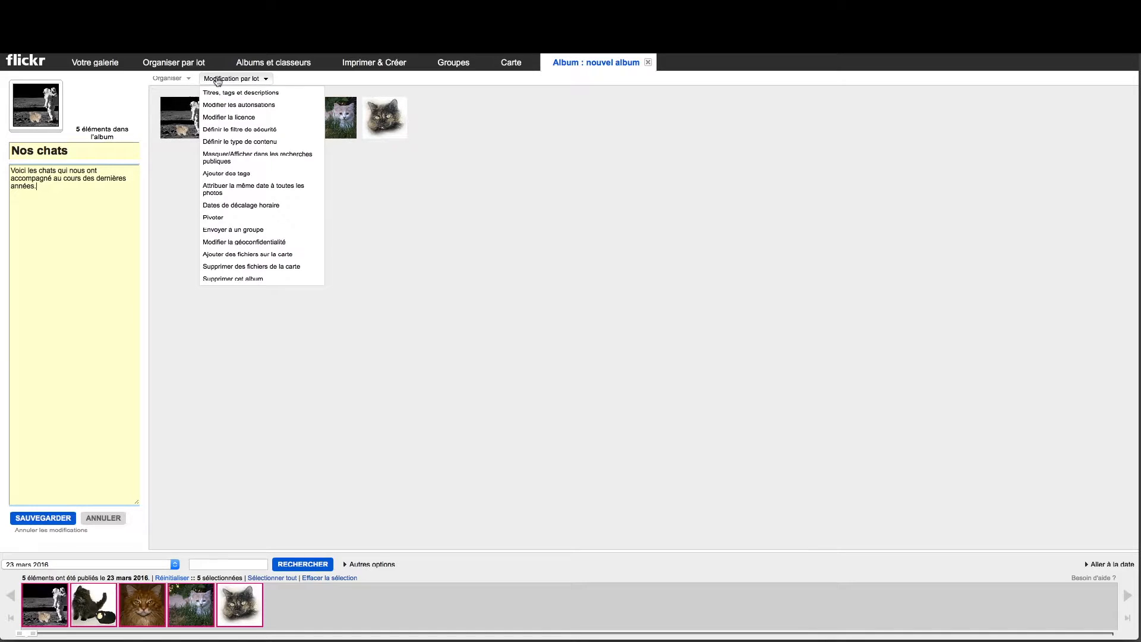
left_click(171, 80)
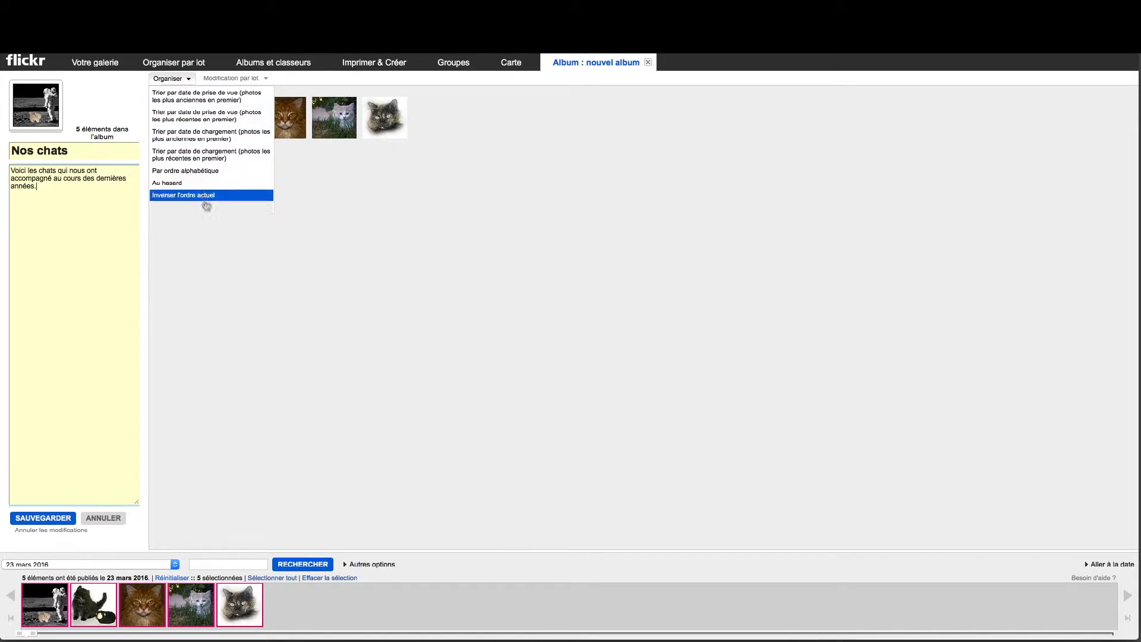
left_click(173, 185)
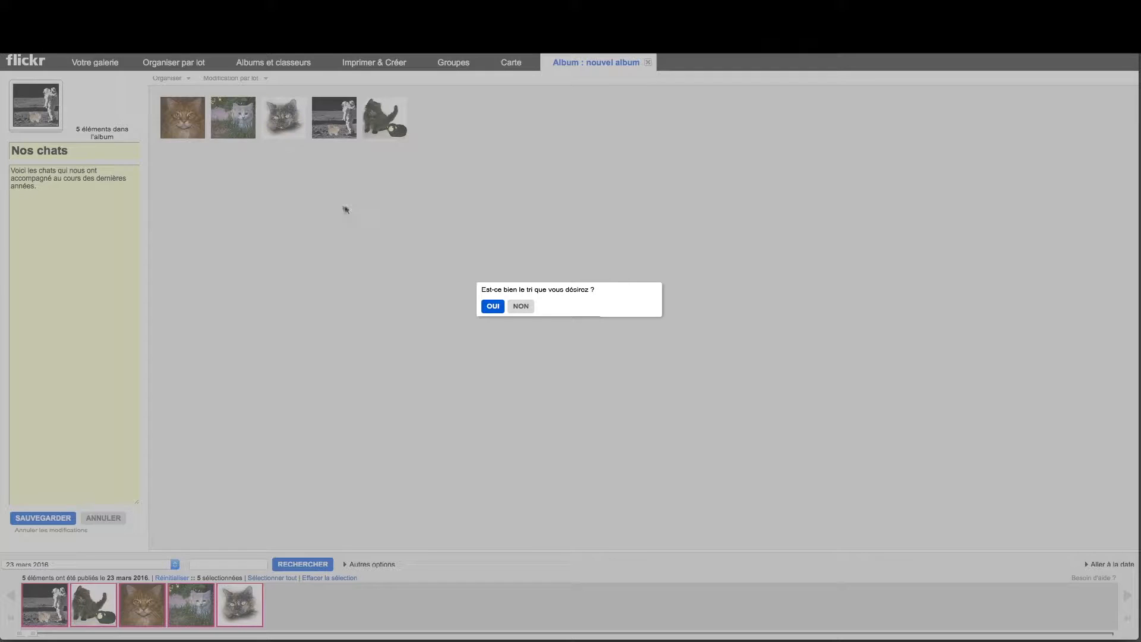
left_click(503, 307)
Step: Rearrange the album's photos manually so the black kitten comes first and the orange cat last
left_click_drag(285, 125, 387, 119)
left_click_drag(189, 120, 430, 119)
left_click_drag(291, 118, 186, 121)
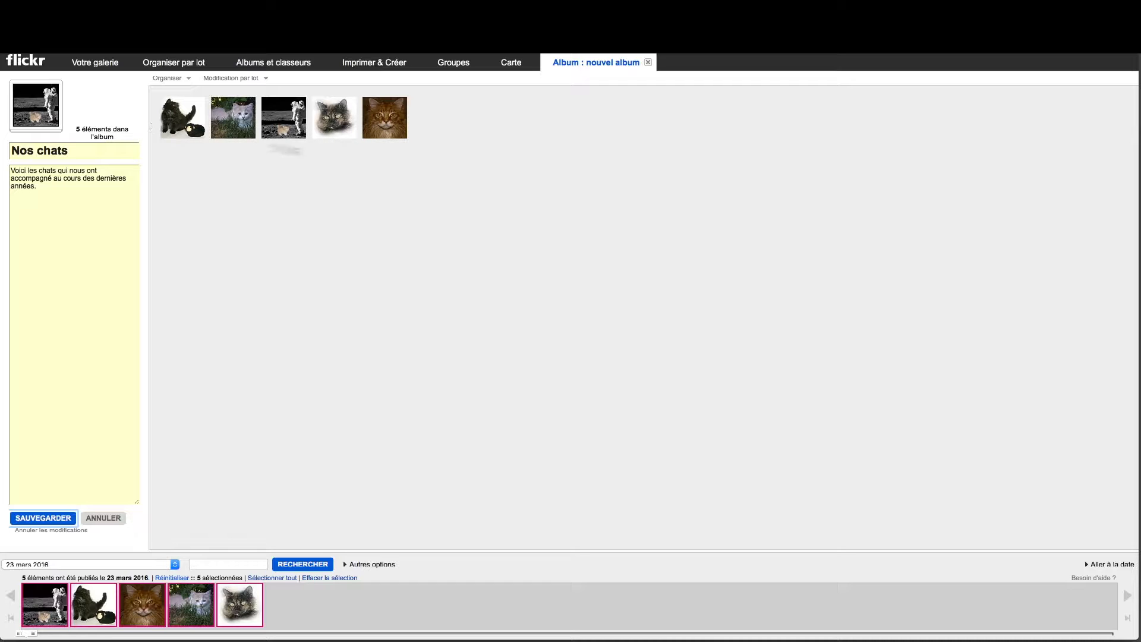
Step: Make the orange cat photo the album cover and save the Nos chats album
left_click_drag(392, 128, 41, 106)
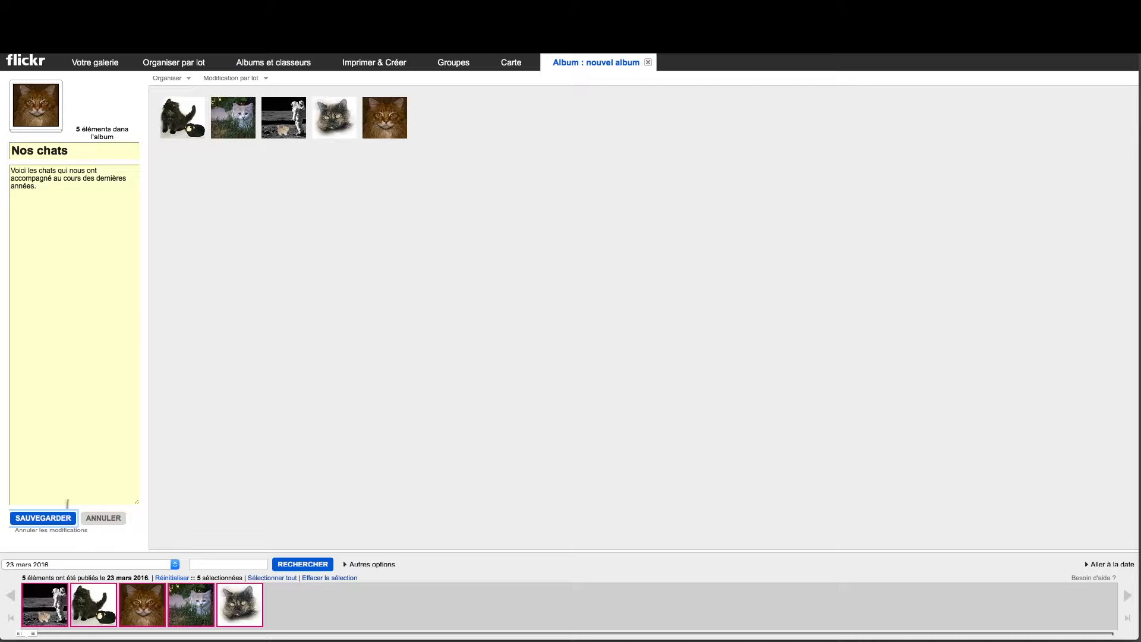
left_click(45, 517)
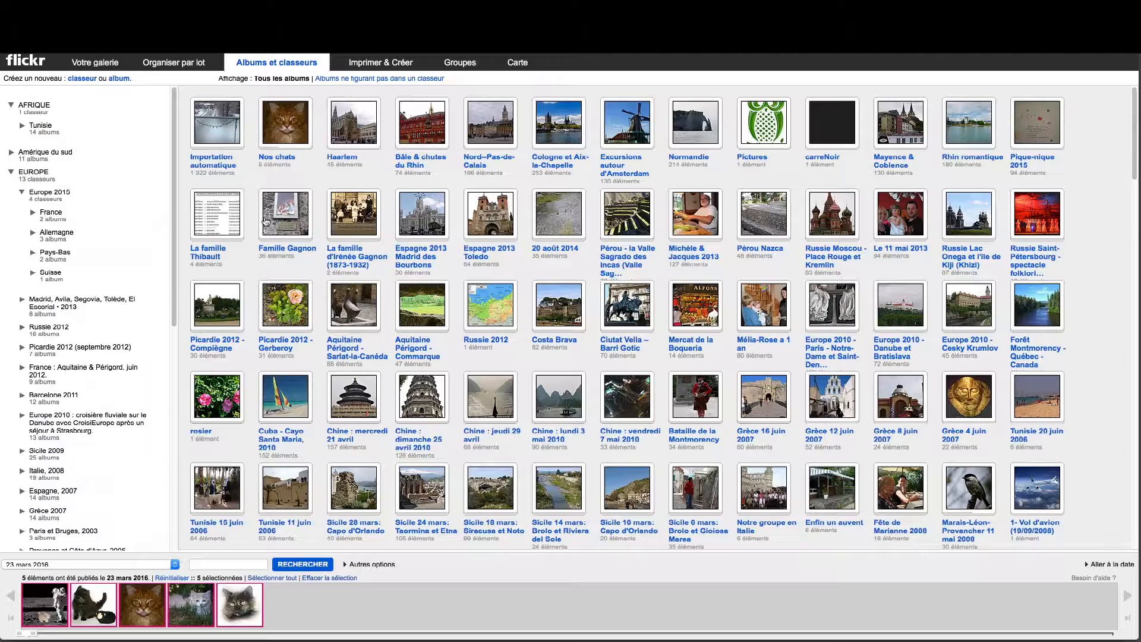
Step: Collapse the EUROPE, ASIE, SUD and Canada collections in the collection list
left_click(10, 171)
left_click(12, 153)
left_click(12, 154)
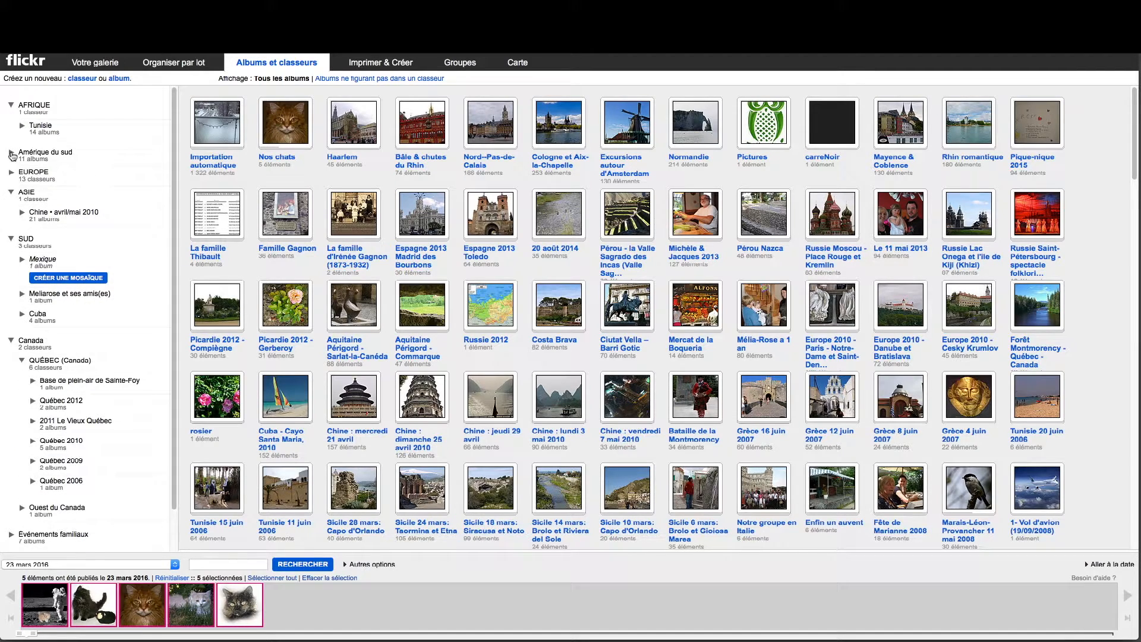
left_click(12, 192)
left_click(11, 212)
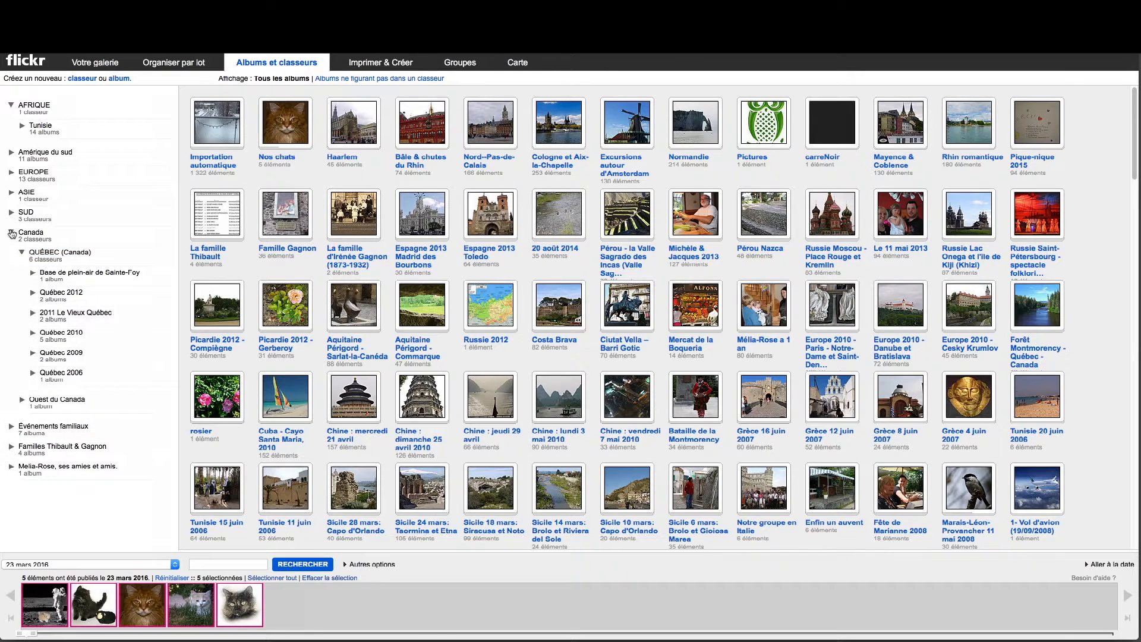
left_click(11, 233)
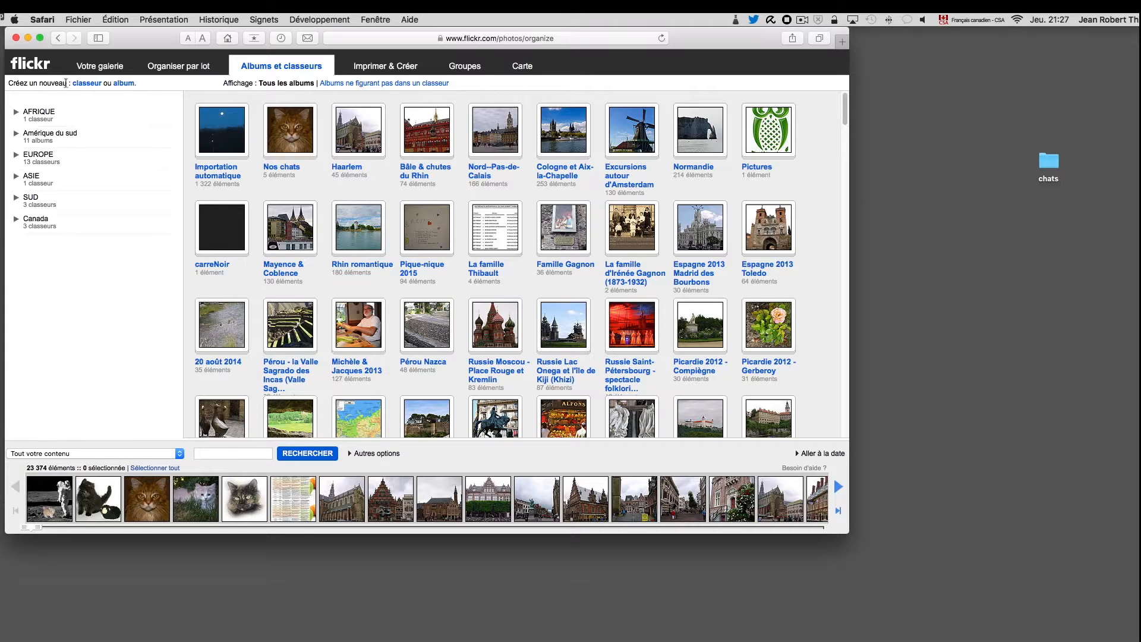
Step: Create a root-level collection titled "Nos animaux de compagnie" and add the Nos chats album to it
left_click(124, 84)
left_click(87, 84)
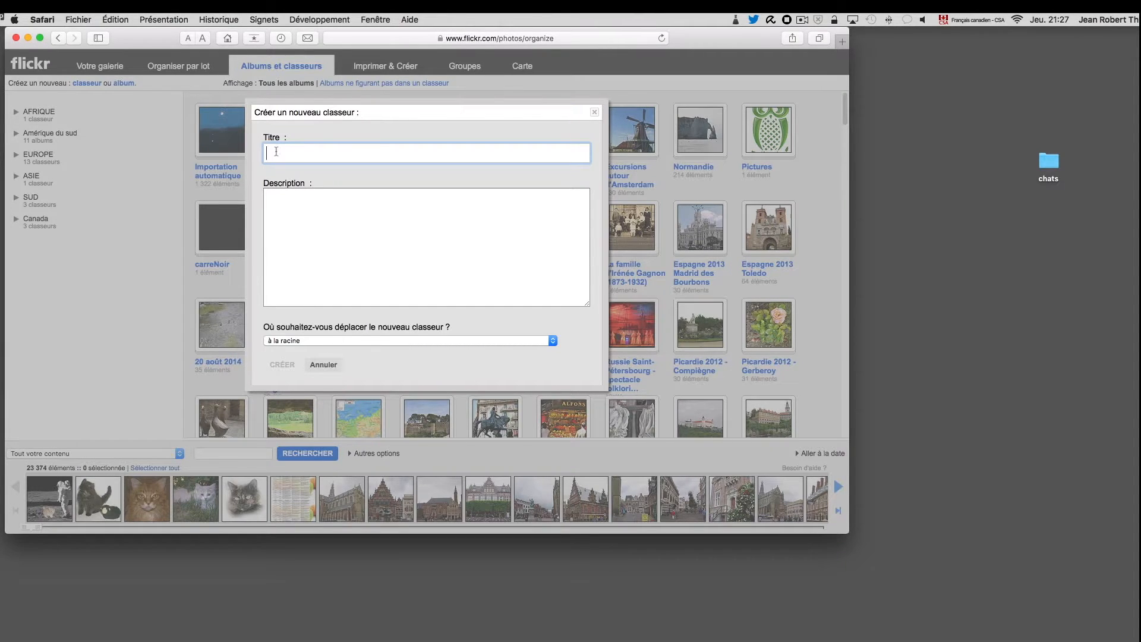
type("Nos animaux de compagnie")
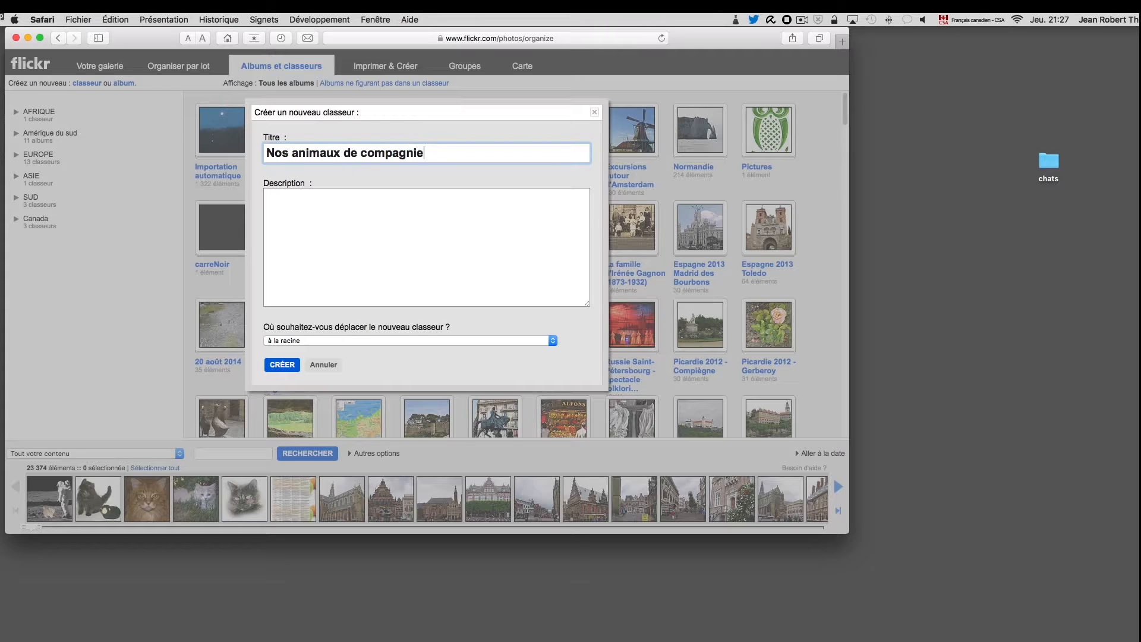
left_click(278, 205)
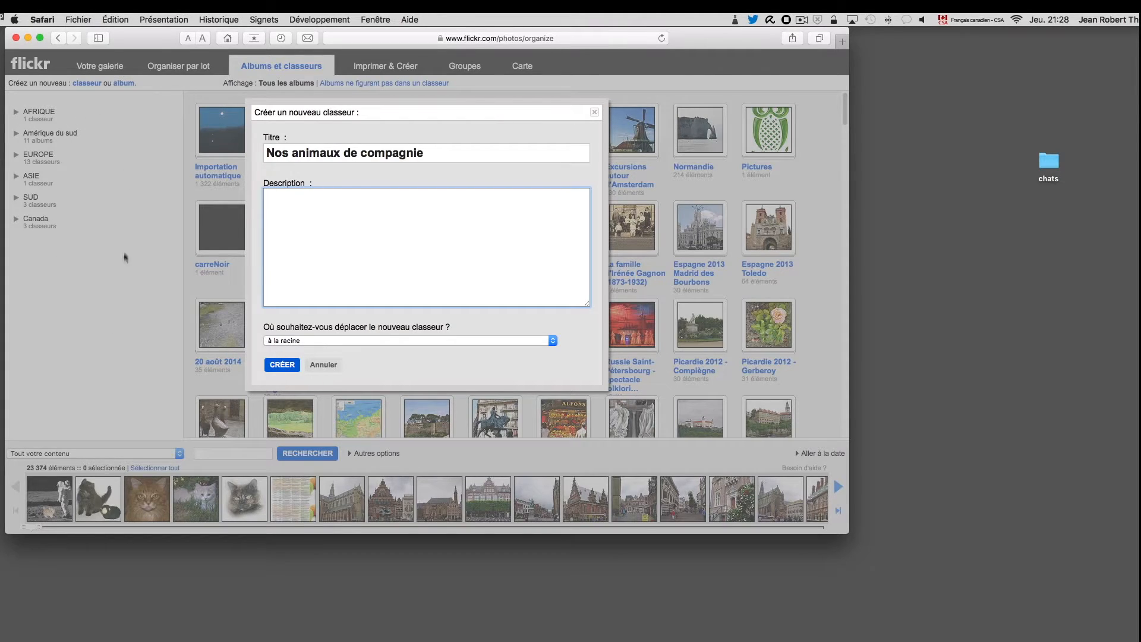
left_click(283, 365)
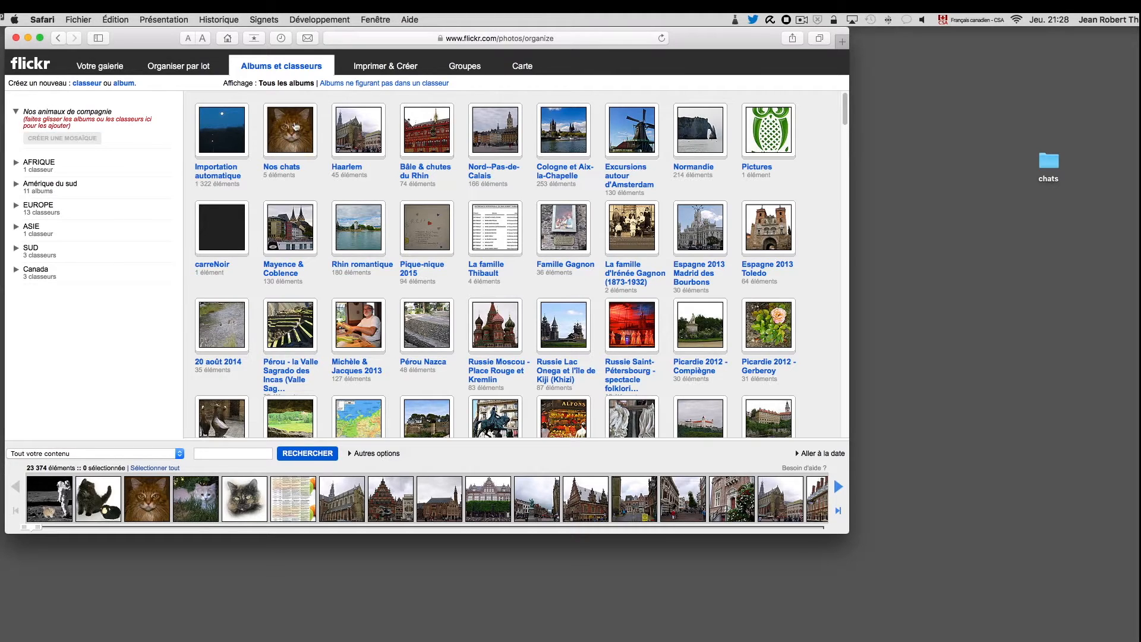
left_click_drag(296, 126, 50, 119)
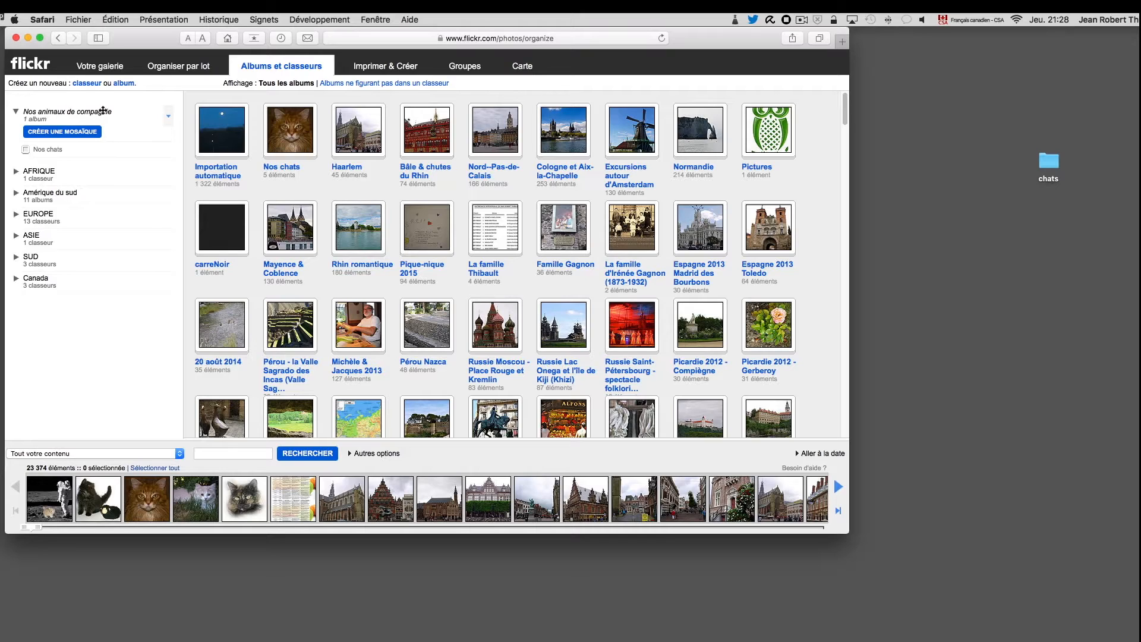
Step: Examine how the AFRIQUE and EUROPE collections nest subcollections such as Europe 2015, then collapse them again
left_click(16, 172)
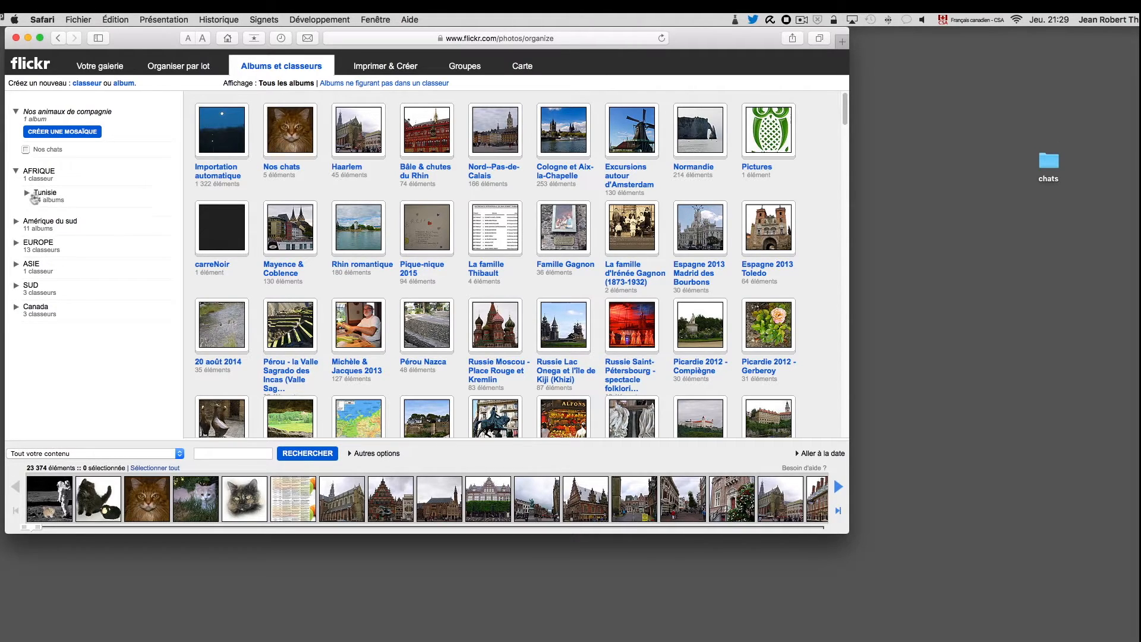
left_click(16, 173)
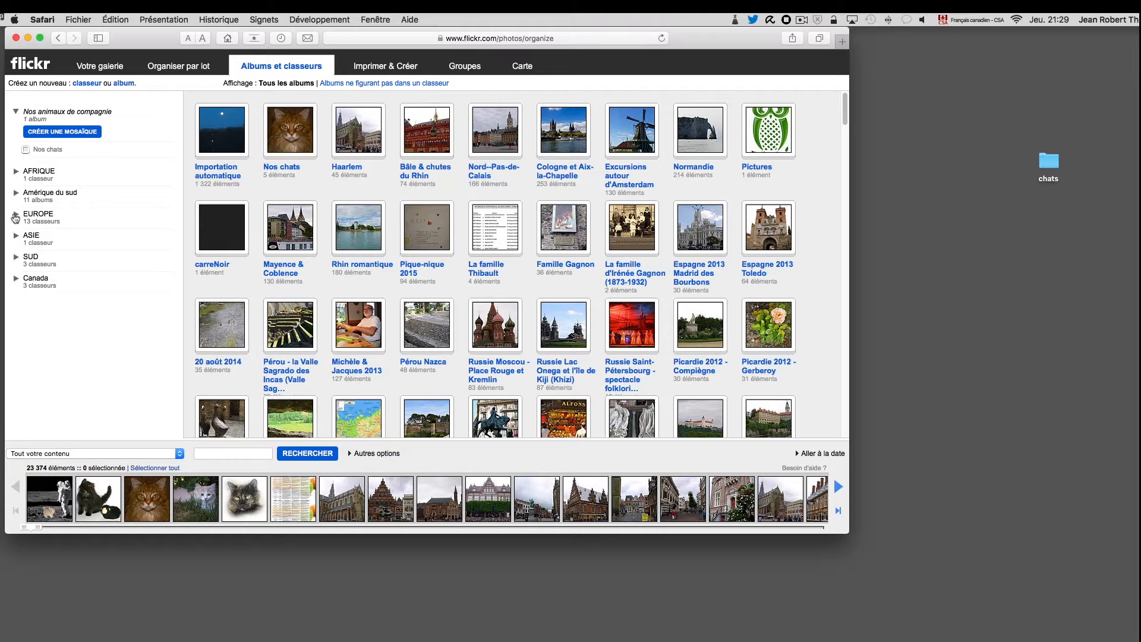
left_click(16, 215)
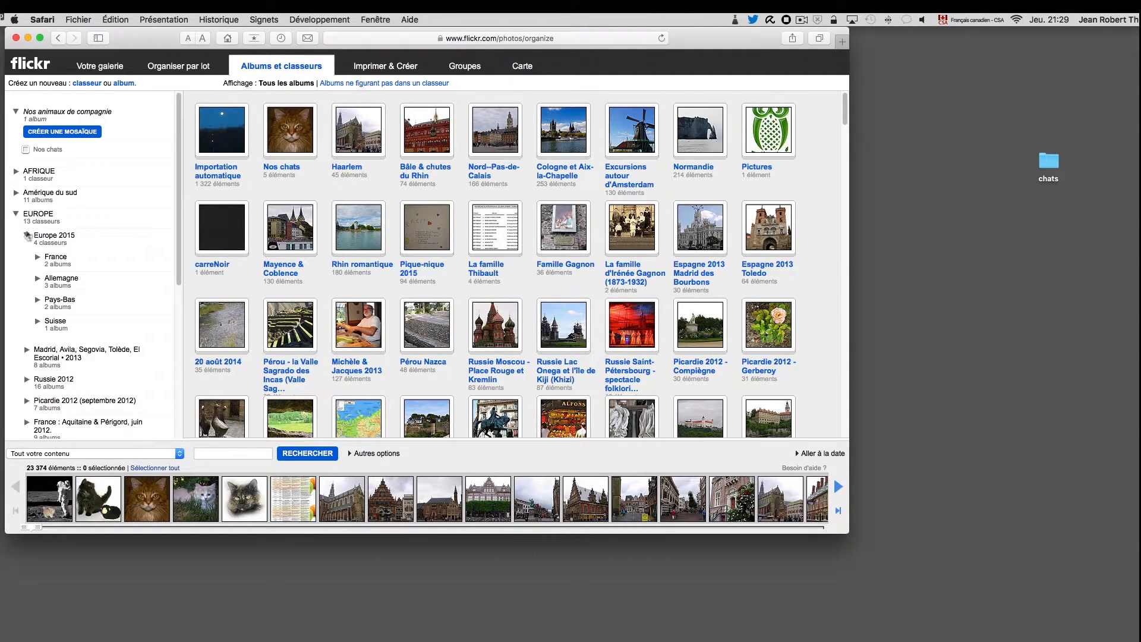
left_click(27, 236)
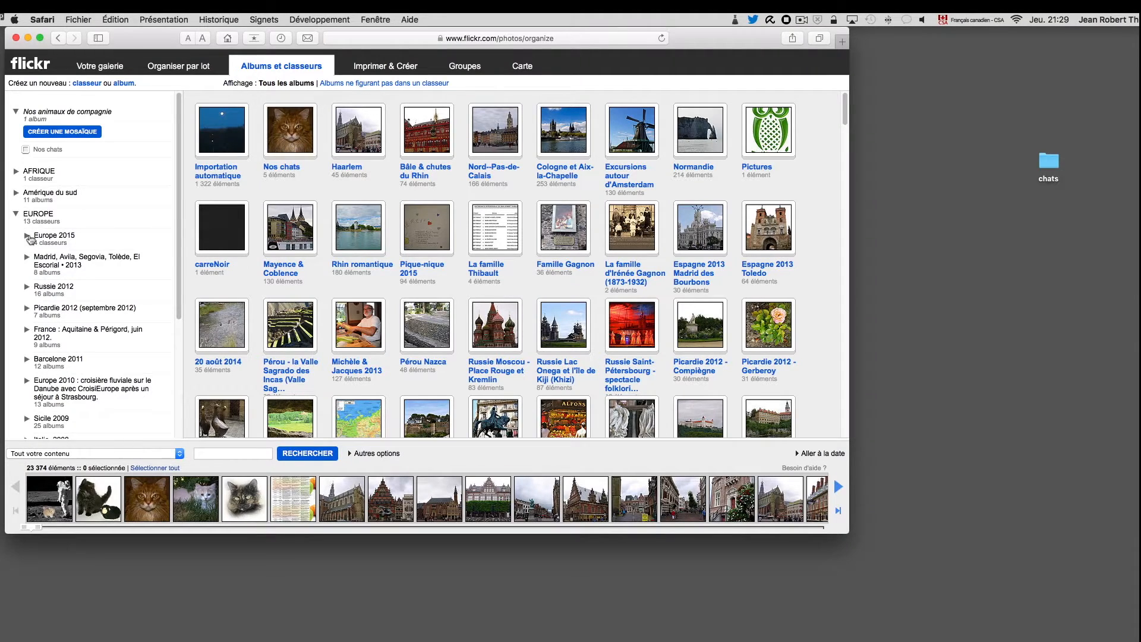
left_click(27, 236)
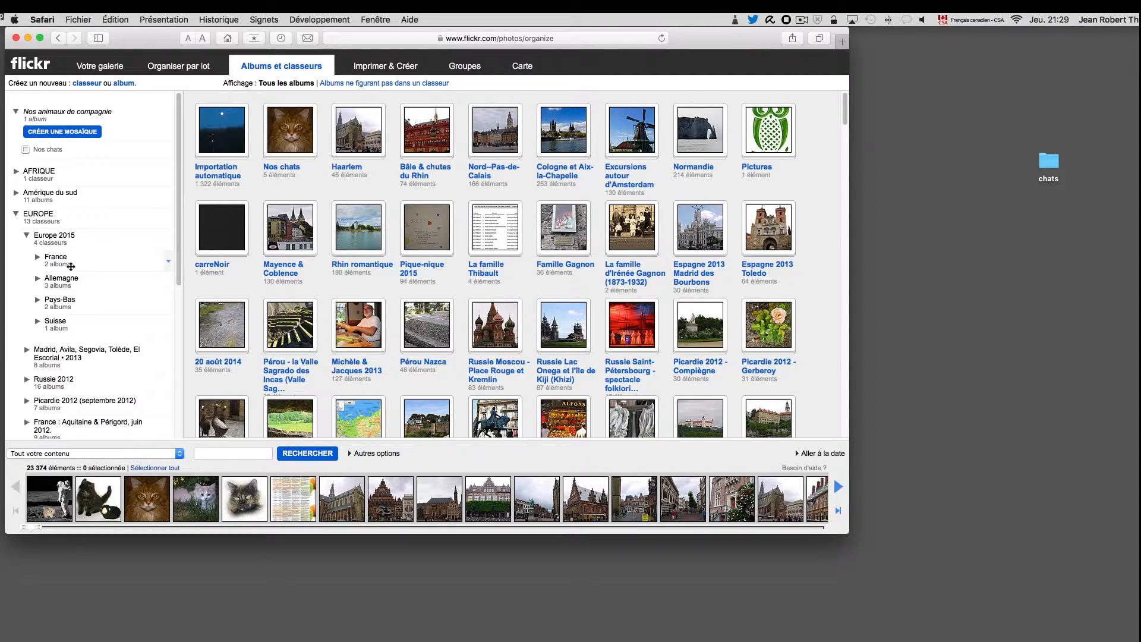
left_click(16, 216)
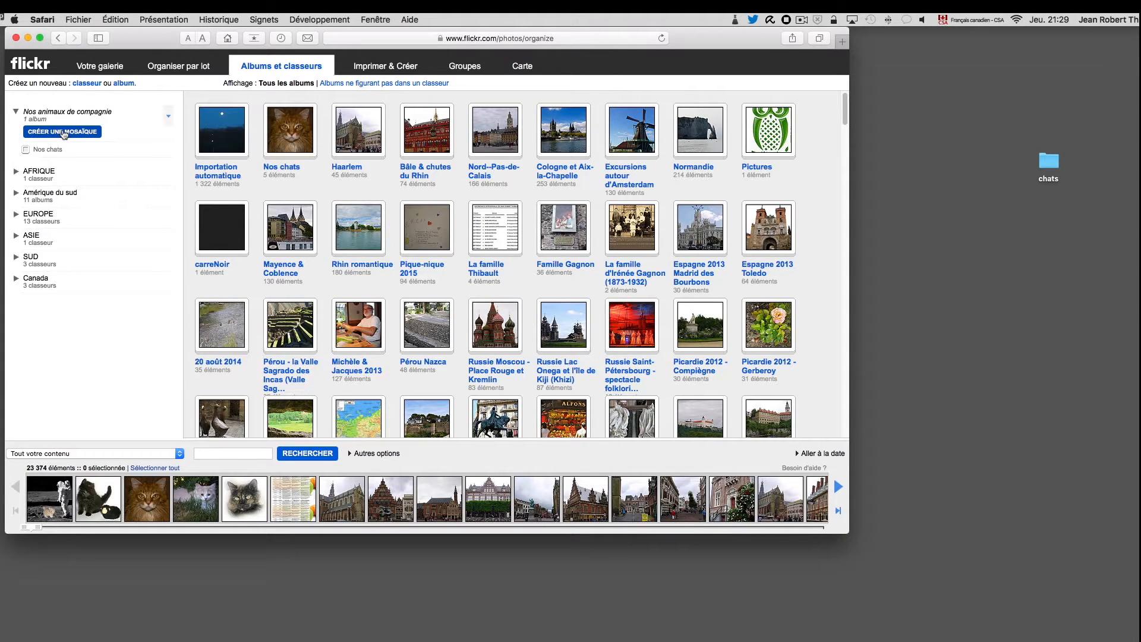
Step: Create a mosaic for the Nos animaux de compagnie collection, with its images randomly shuffled, and save it
left_click(63, 132)
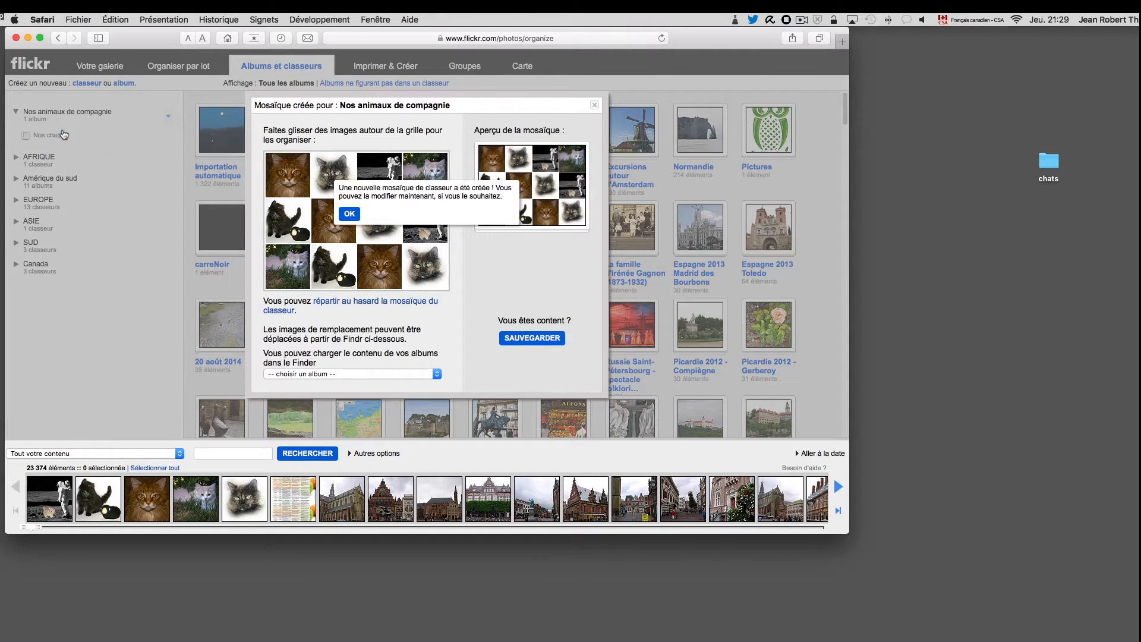
left_click(349, 213)
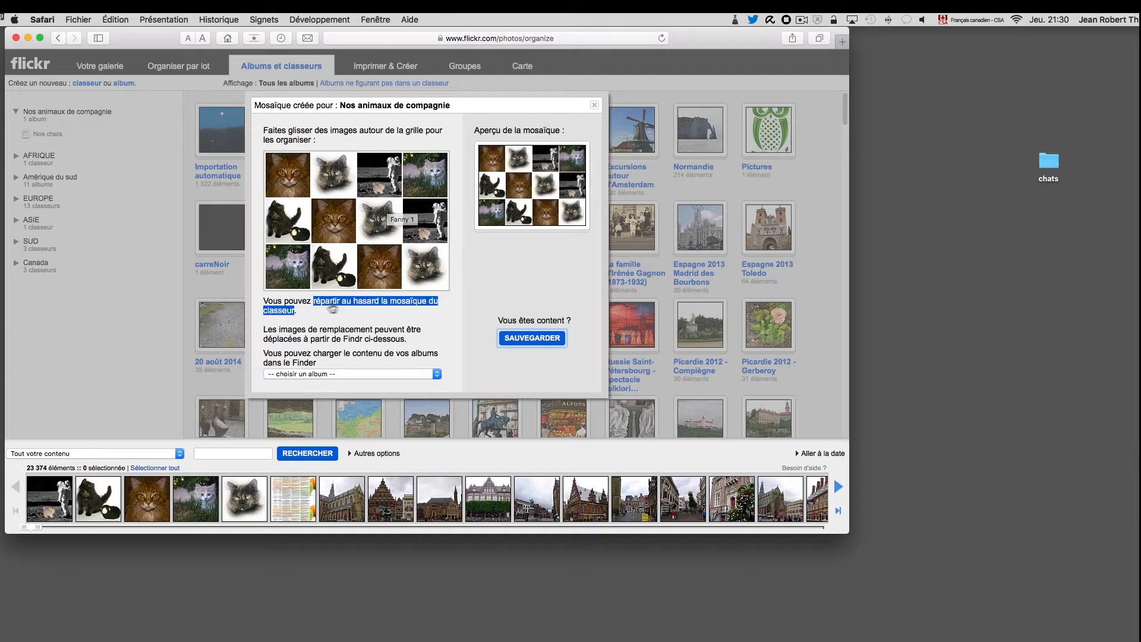
left_click(369, 305)
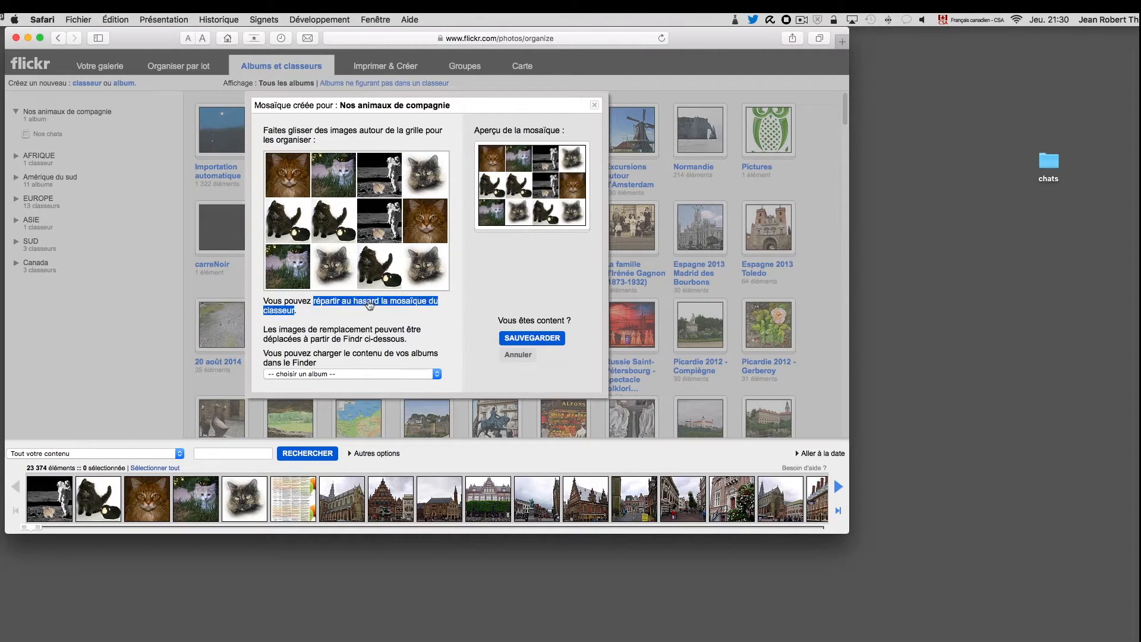
left_click(368, 305)
left_click(367, 305)
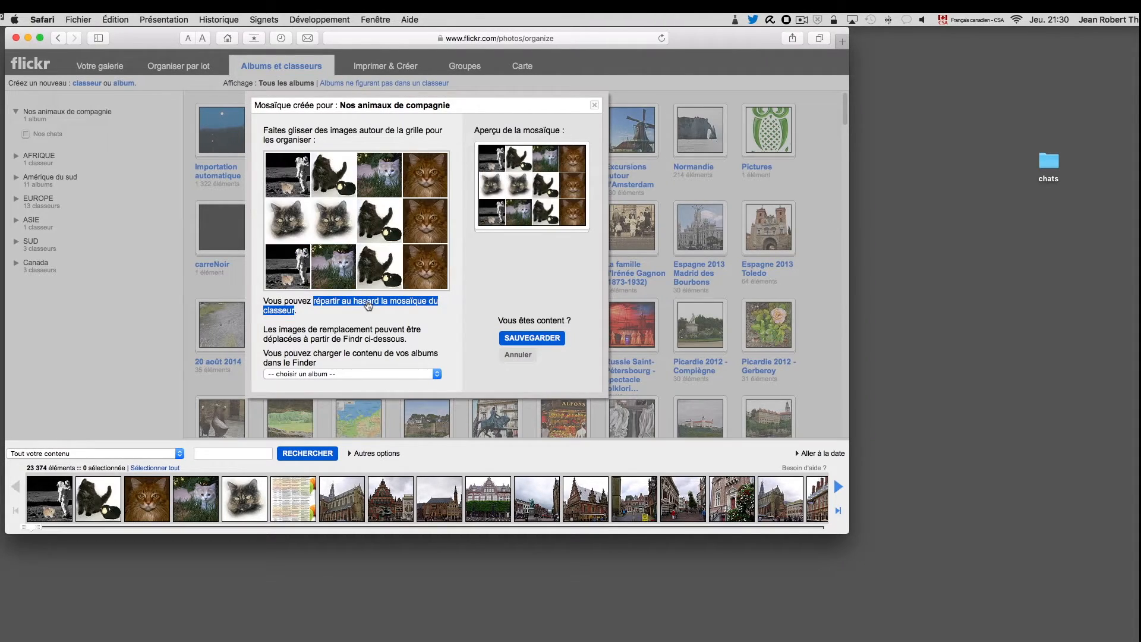
left_click(368, 305)
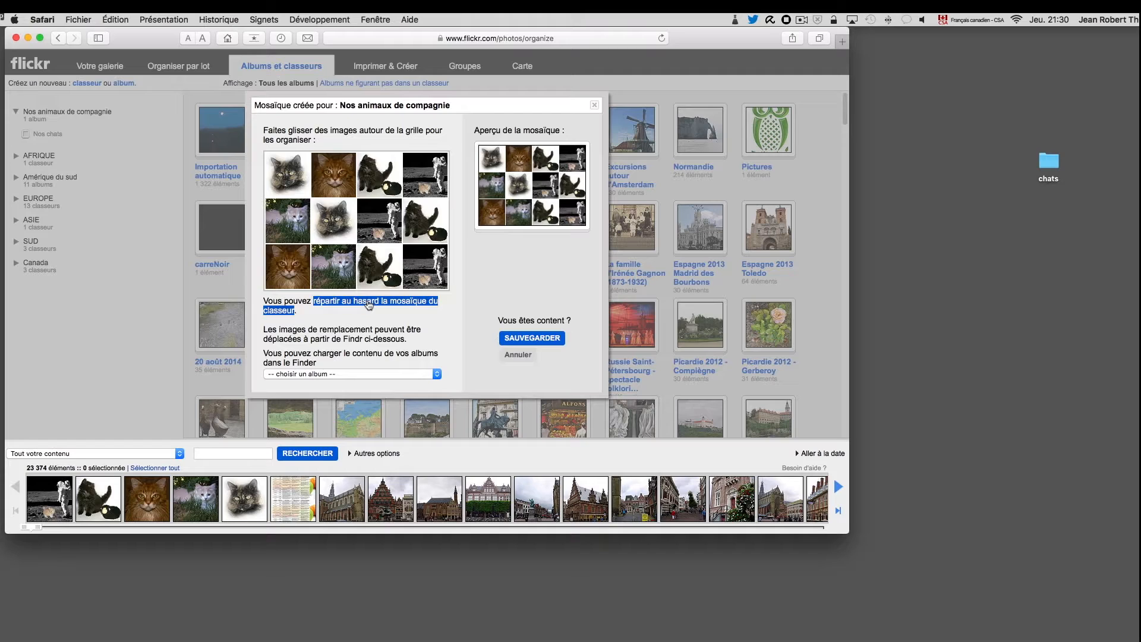
left_click(368, 304)
left_click(371, 305)
left_click(371, 304)
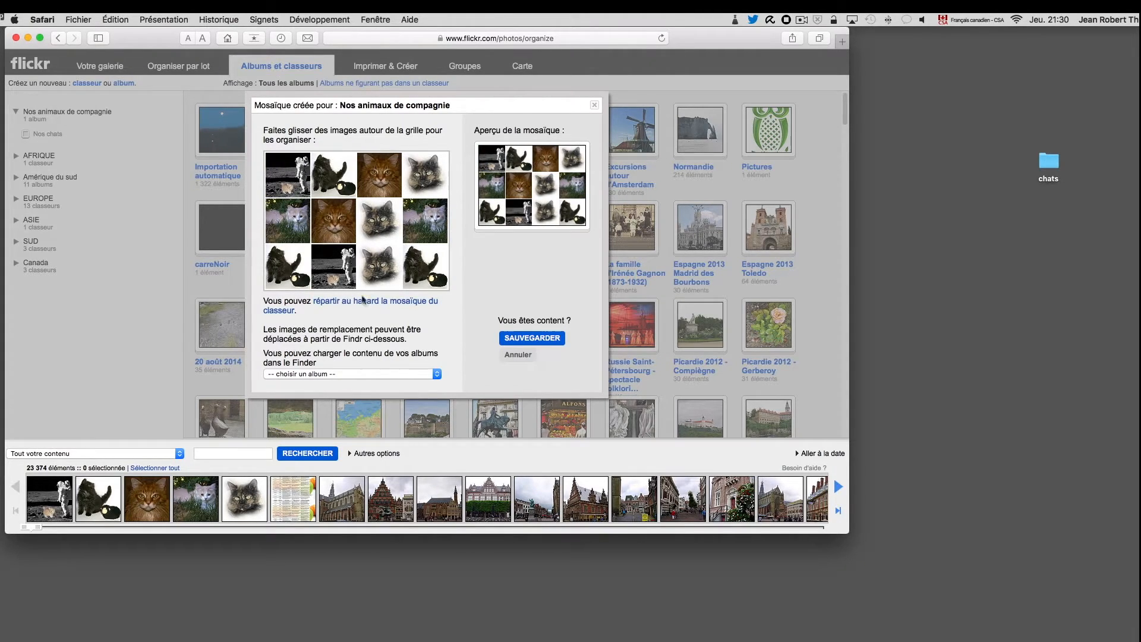
double_click(373, 306)
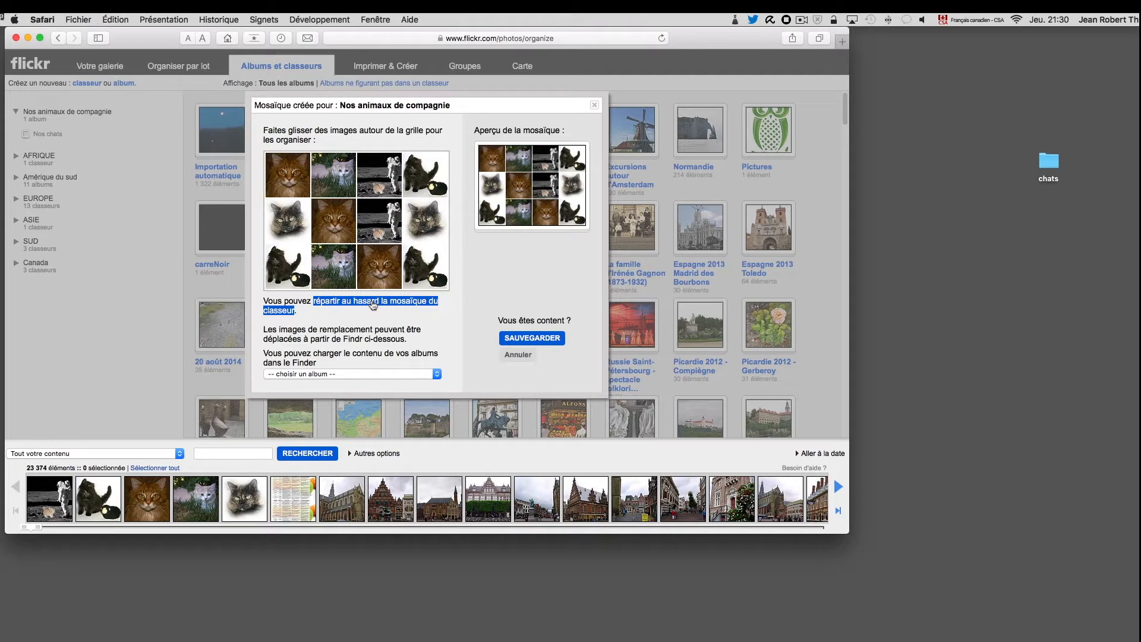
left_click(373, 305)
left_click(373, 305)
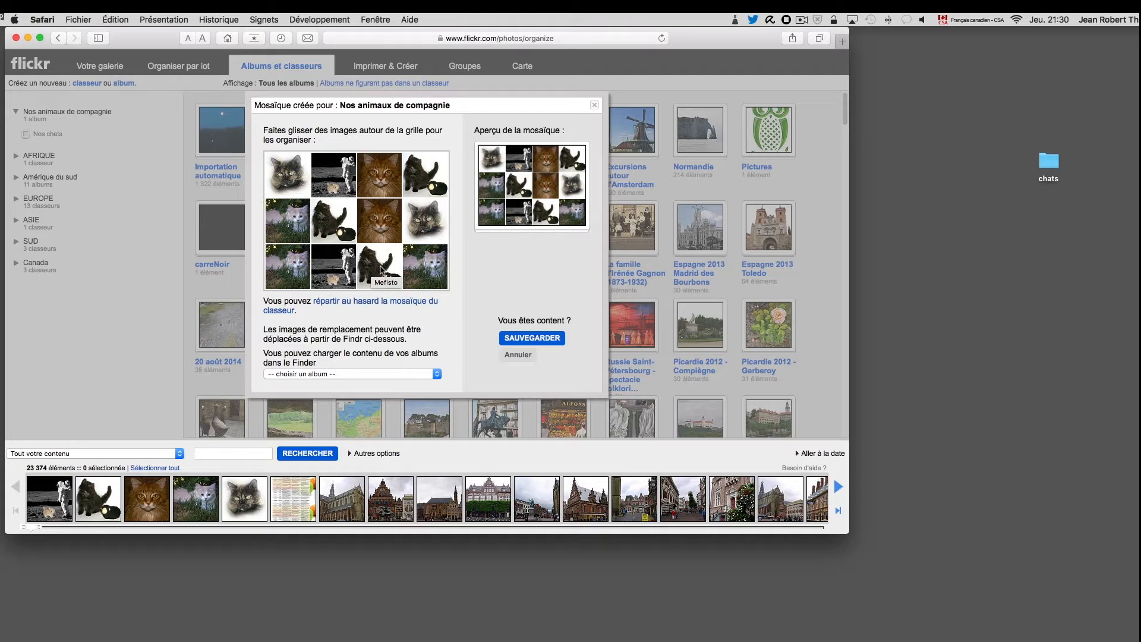
left_click(380, 301)
left_click(378, 309)
left_click(528, 339)
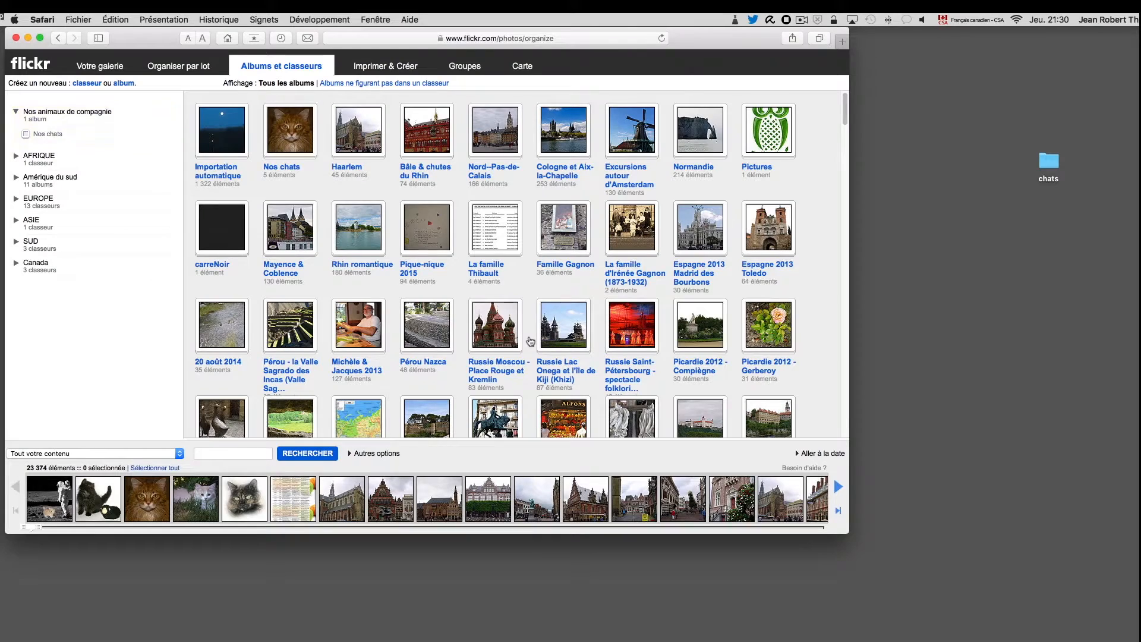
Step: Collapse the Nos animaux de compagnie collection and open the Classeurs page of the photo gallery
left_click(17, 114)
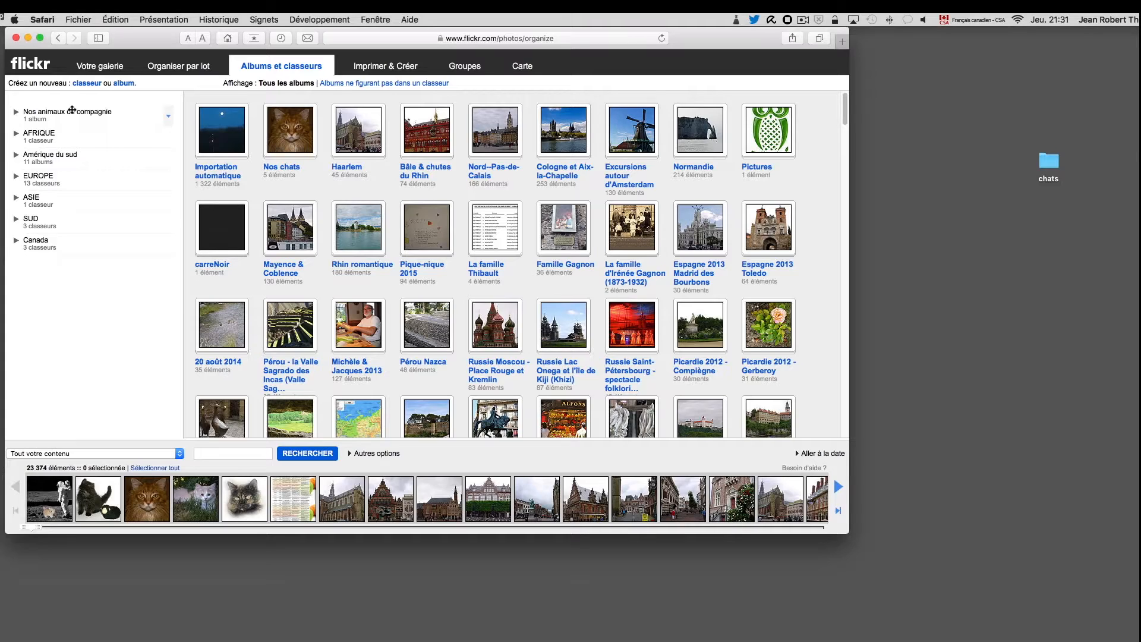
left_click(102, 66)
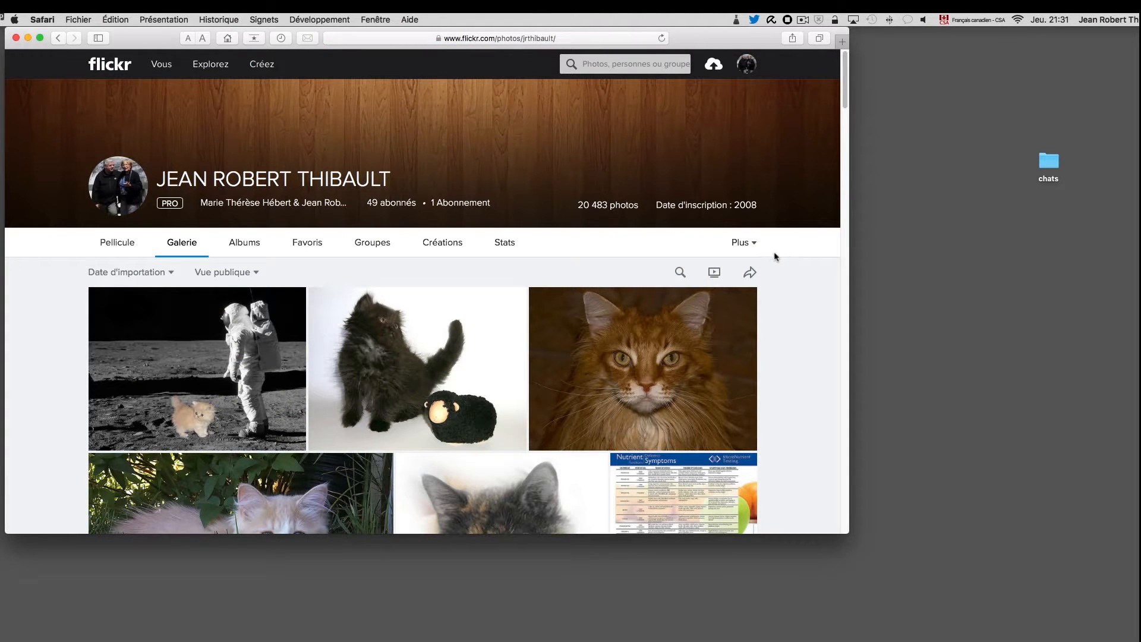
left_click(747, 244)
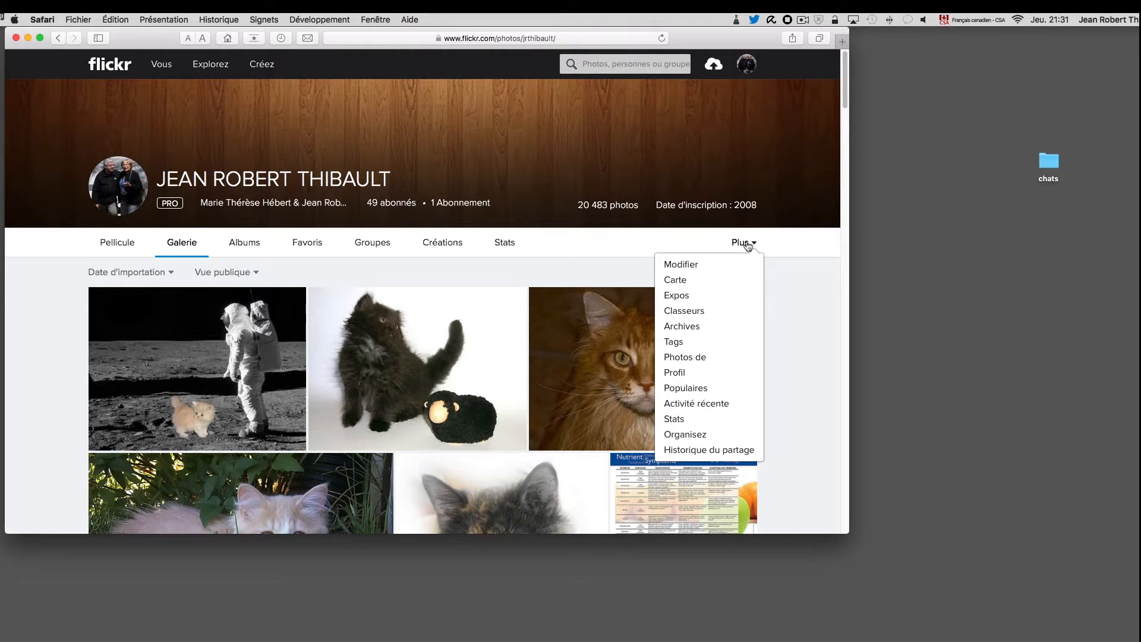
left_click(692, 312)
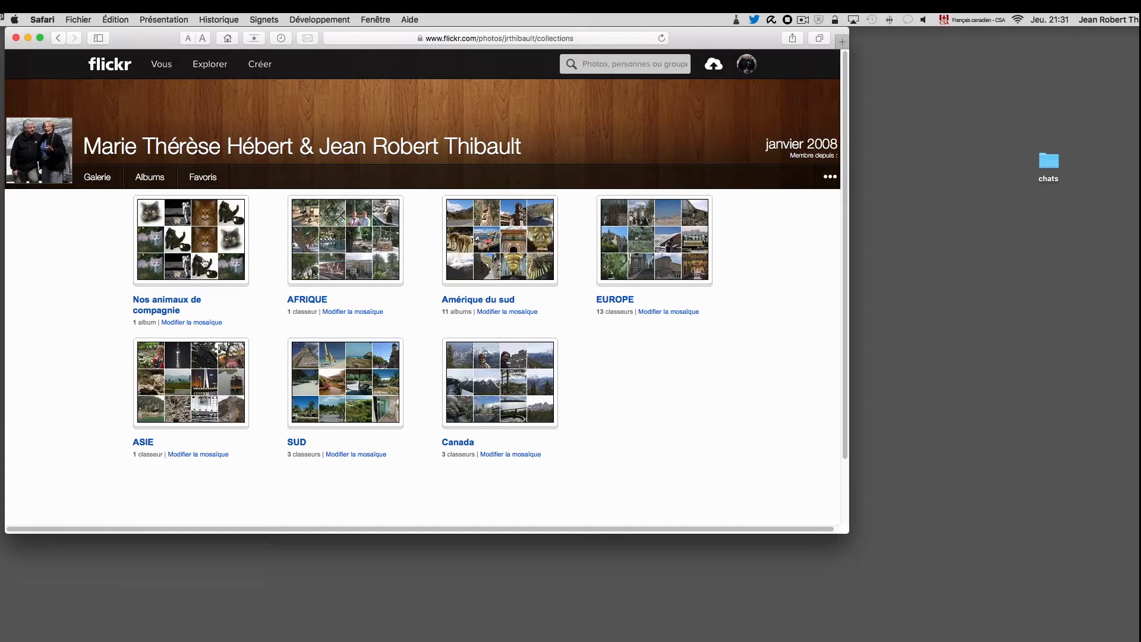
Step: Randomly reshuffle the images in the Nos animaux de compagnie collection's mosaic and save it
left_click(202, 324)
left_click(197, 324)
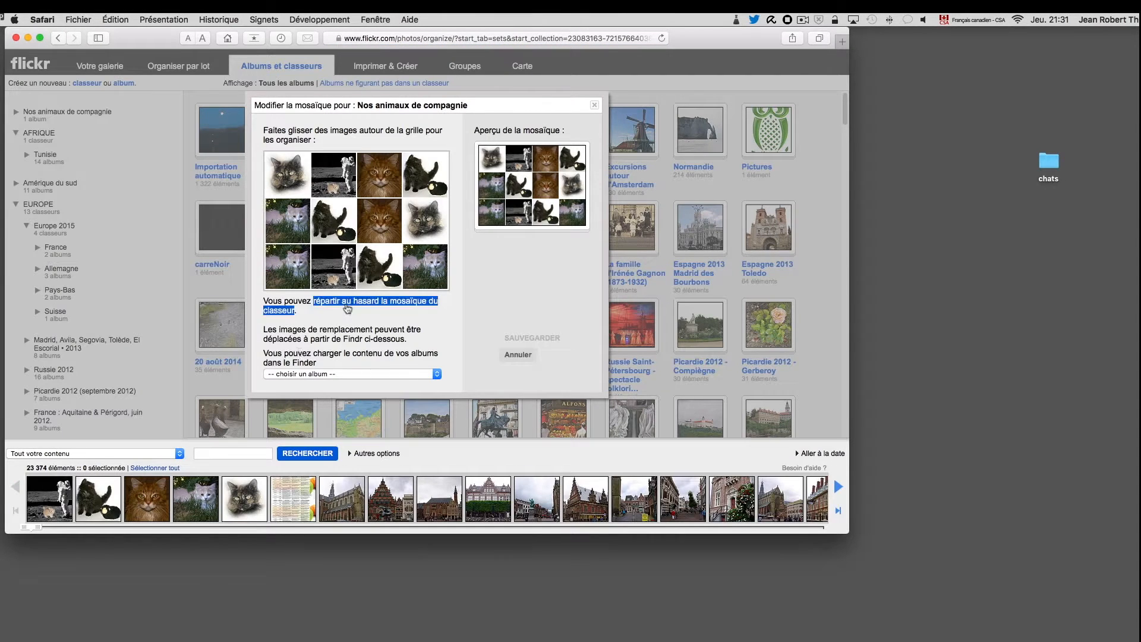
left_click(348, 306)
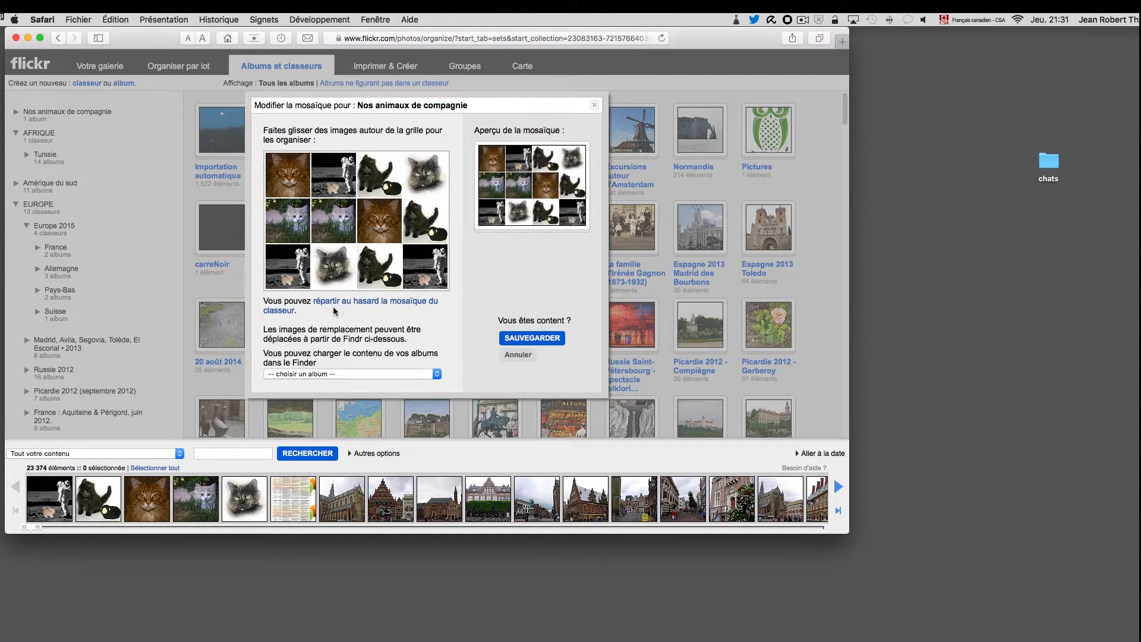
left_click(533, 339)
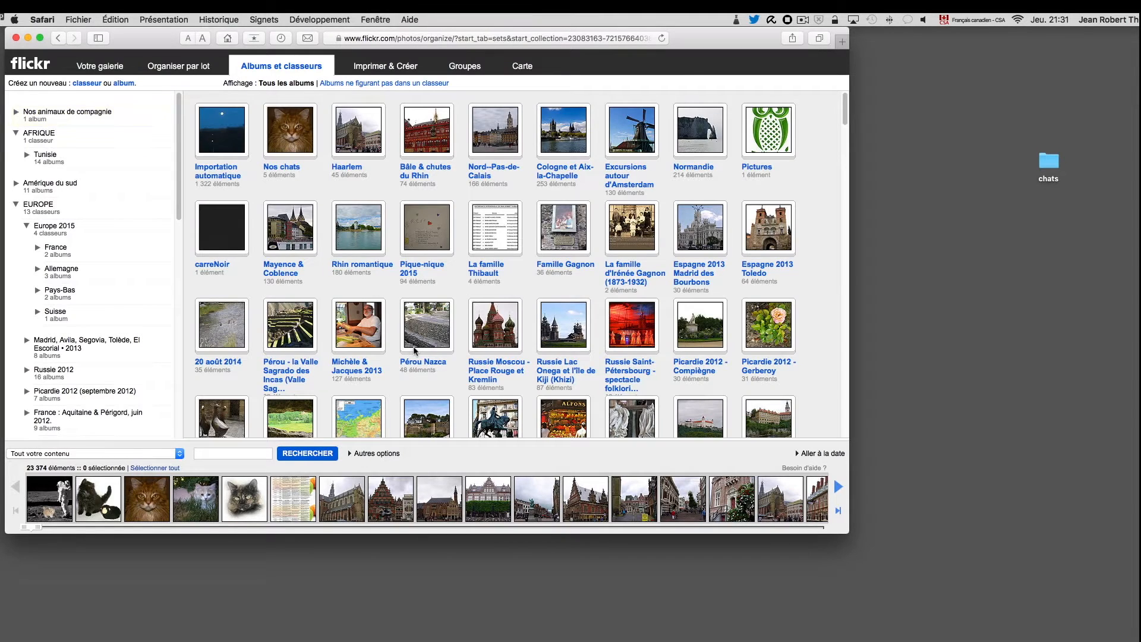
Step: Collapse the EUROPE collection and return to the gallery's Classeurs page to check the reshuffled mosaic
left_click(15, 204)
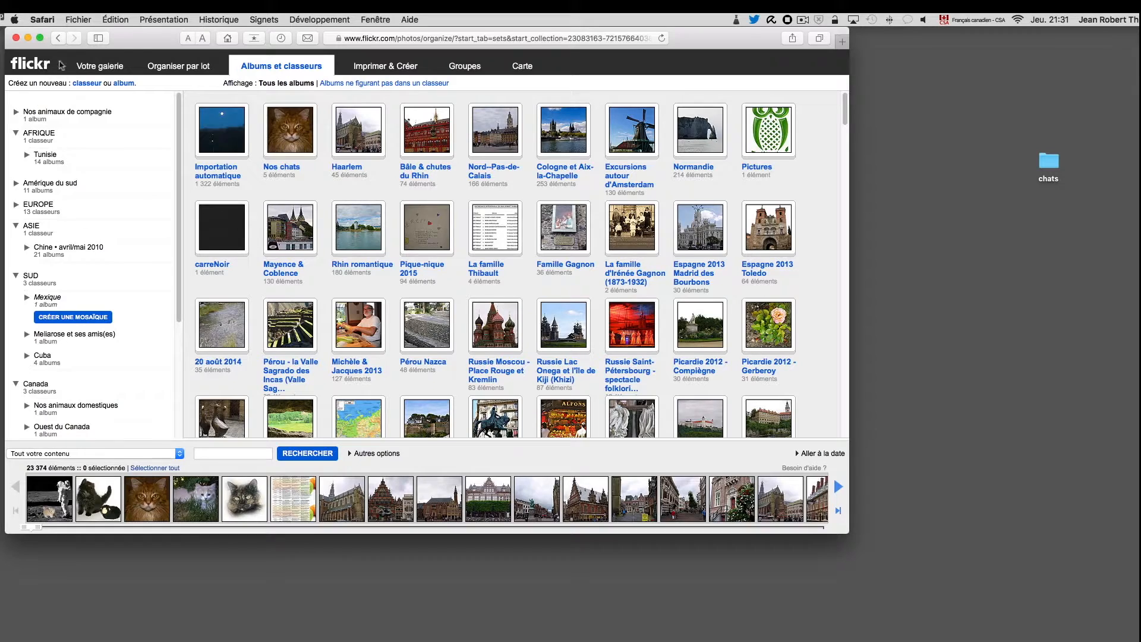
left_click(93, 69)
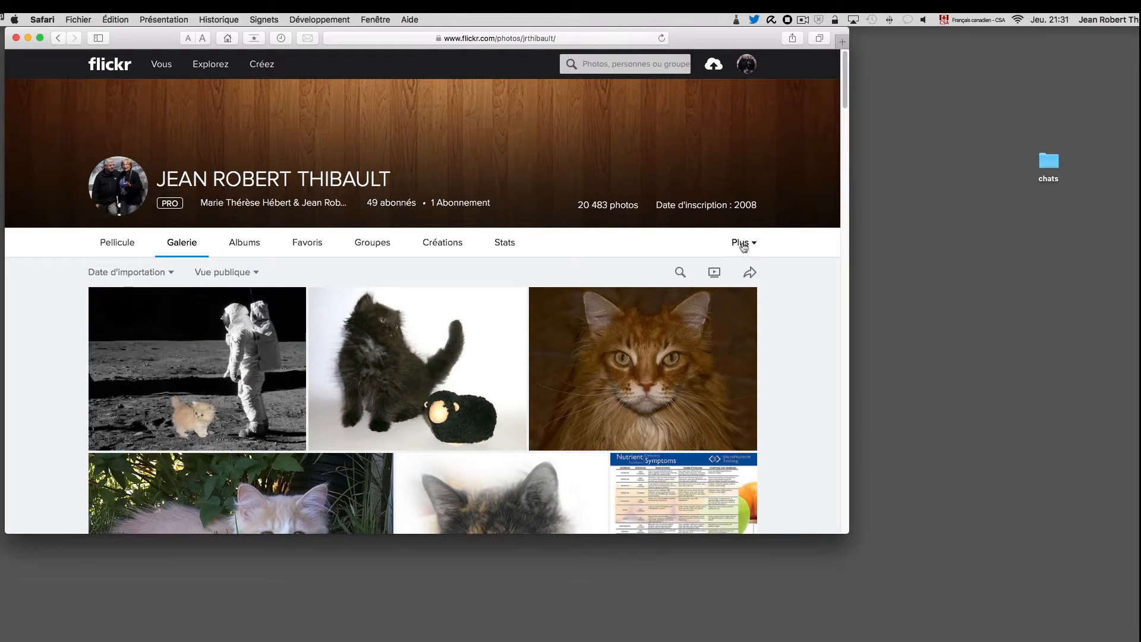
left_click(742, 244)
left_click(697, 313)
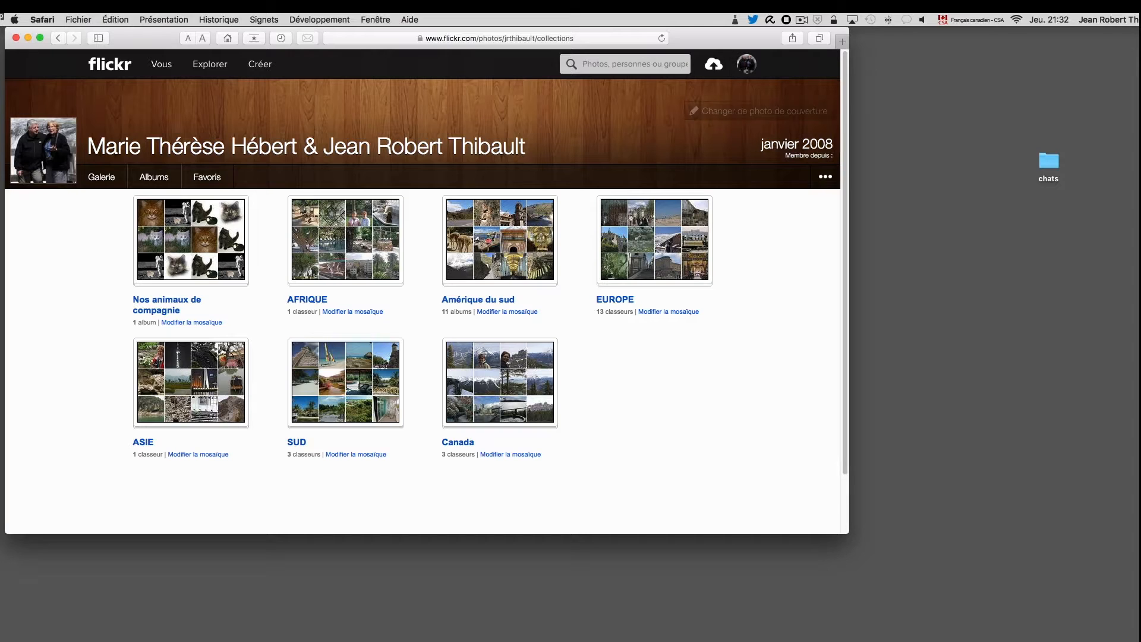
Step: Collapse the AFRIQUE, EUROPE, ASIE, SUD and Canada collections in the organizer's albums and collections view
mouse_move(162, 67)
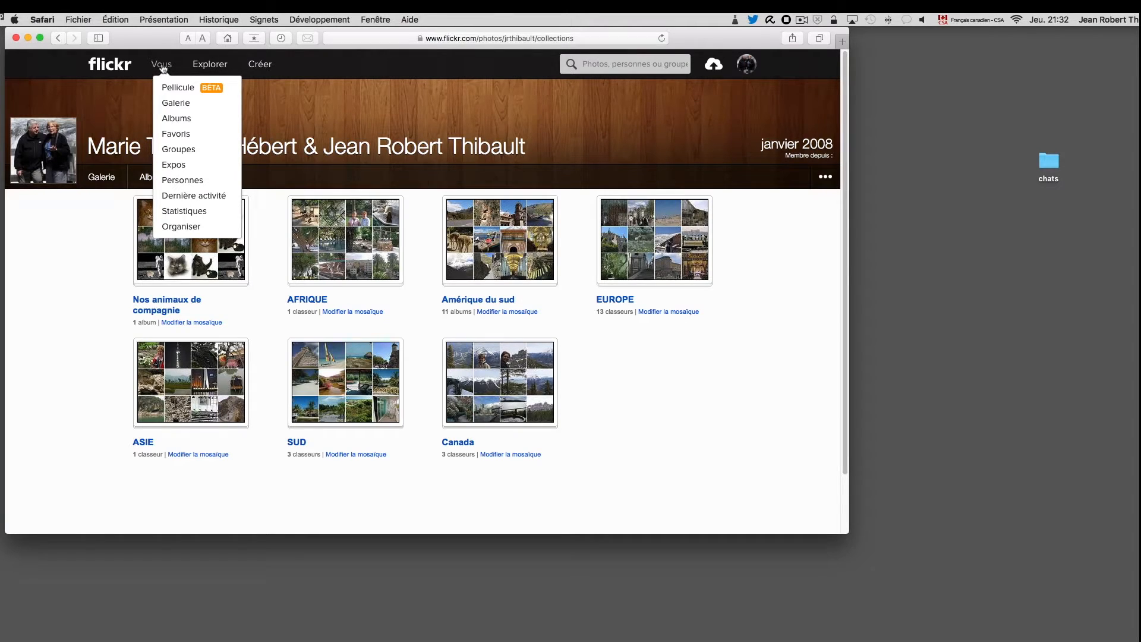
left_click(181, 227)
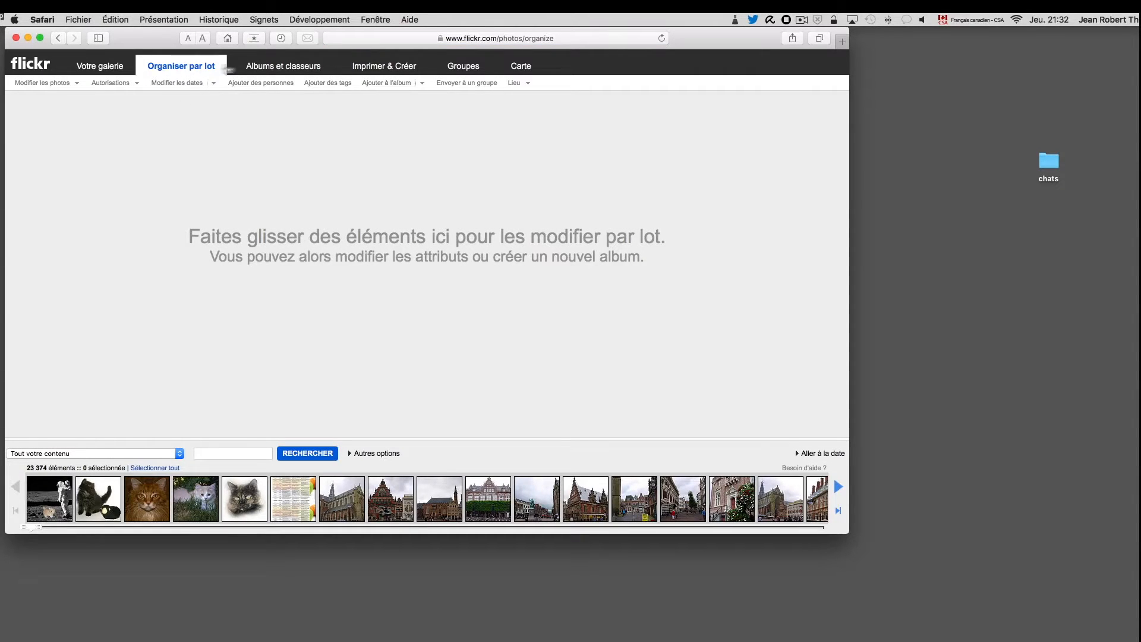
left_click(265, 68)
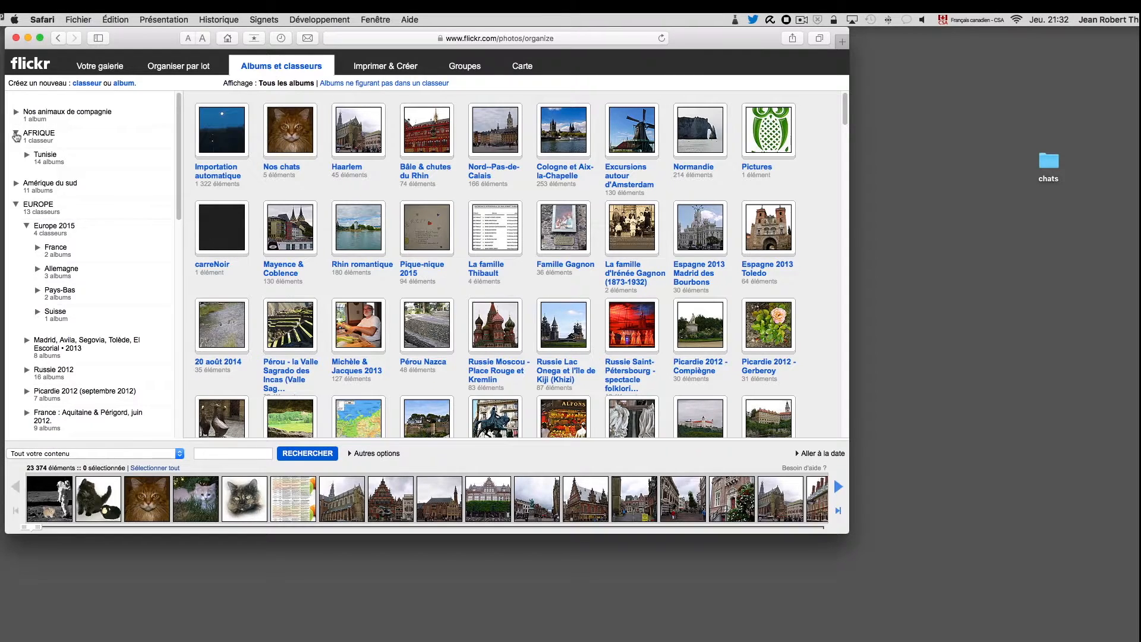
left_click(16, 133)
left_click(16, 177)
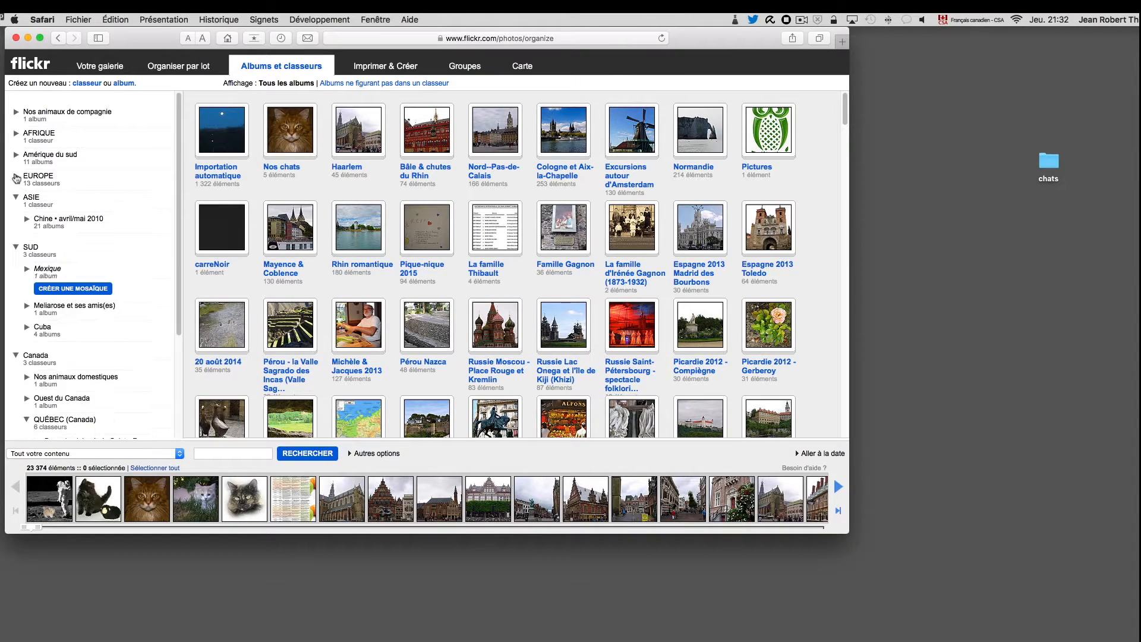
left_click(16, 198)
left_click(17, 220)
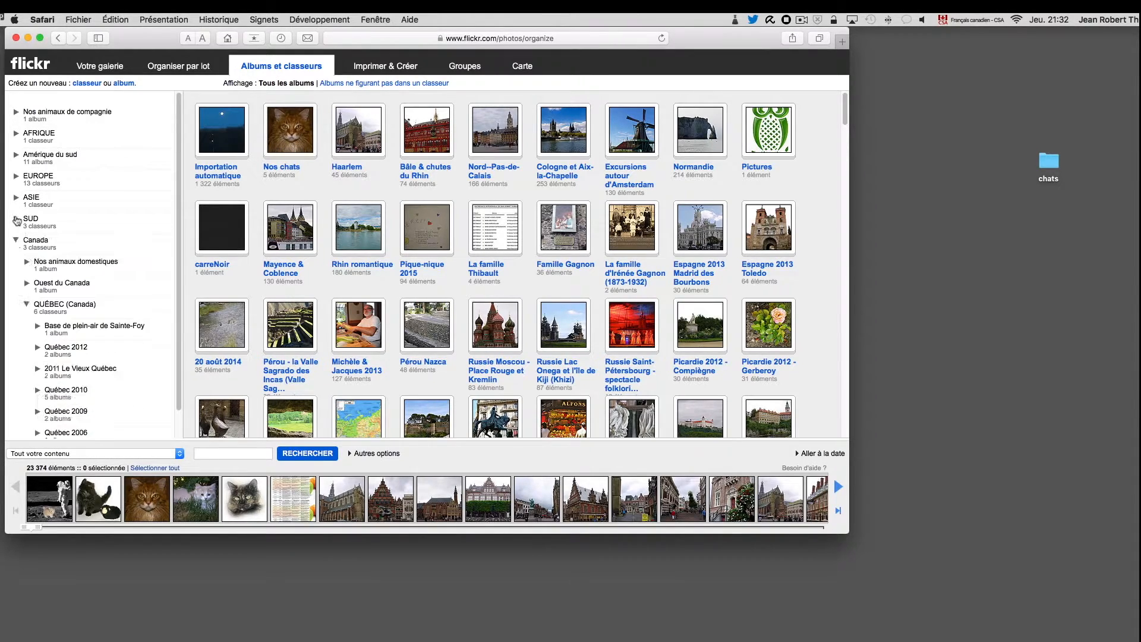
left_click(17, 240)
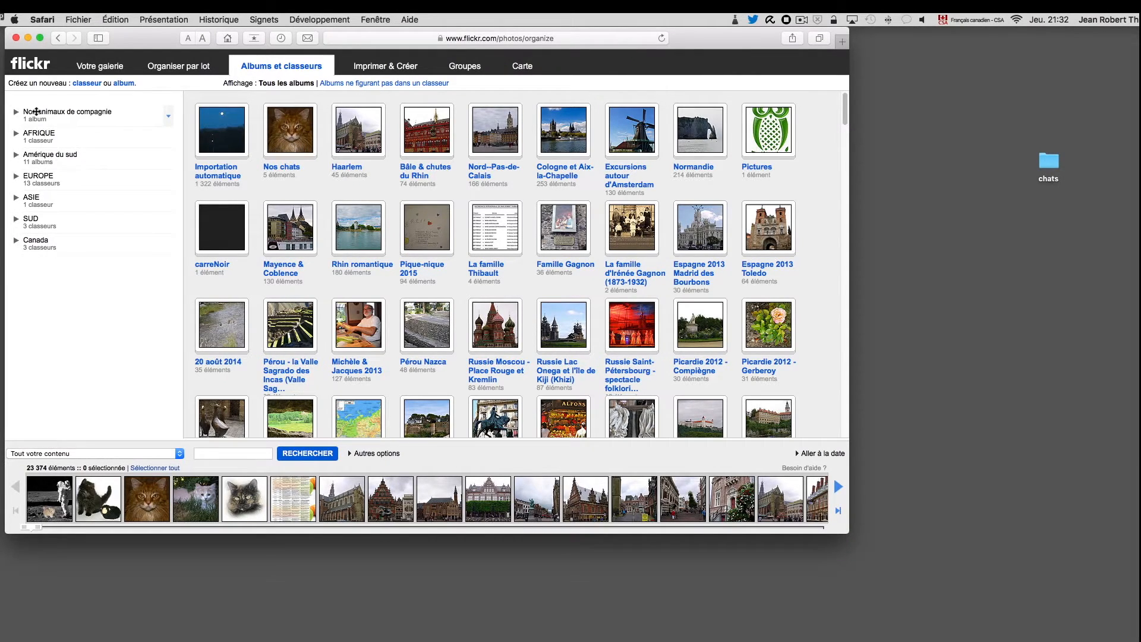
Step: Move the Nos animaux de compagnie collection below Canada at the end of the list and check the order on the Classeurs page
mouse_move(36, 111)
left_mouse_down()
mouse_move(32, 132)
mouse_move(32, 111)
left_mouse_up()
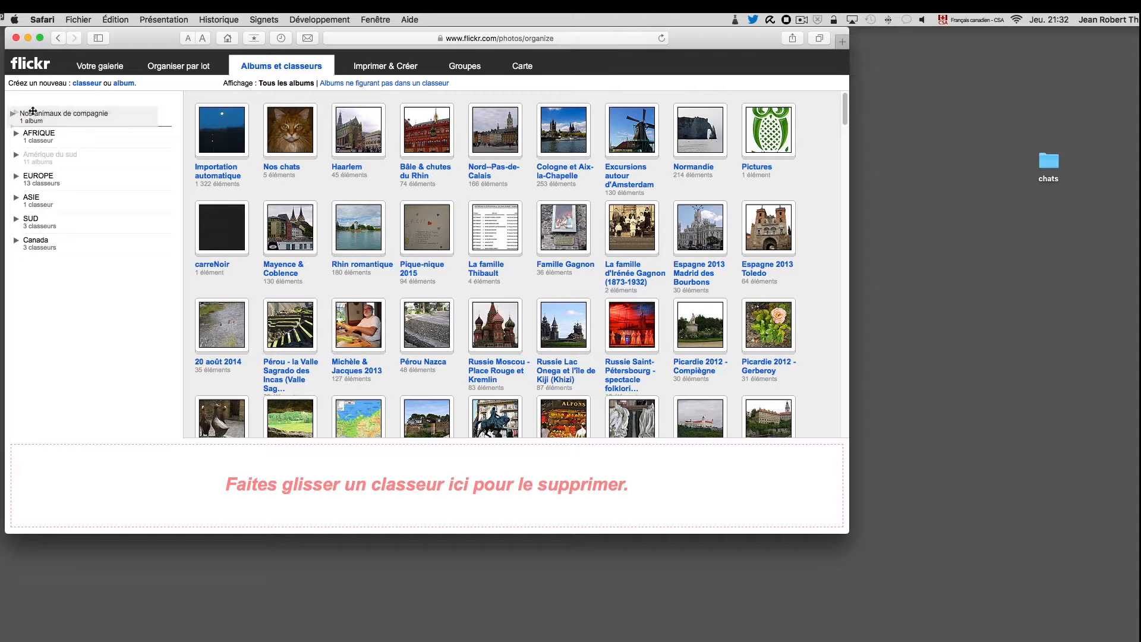
left_click_drag(33, 110, 23, 261)
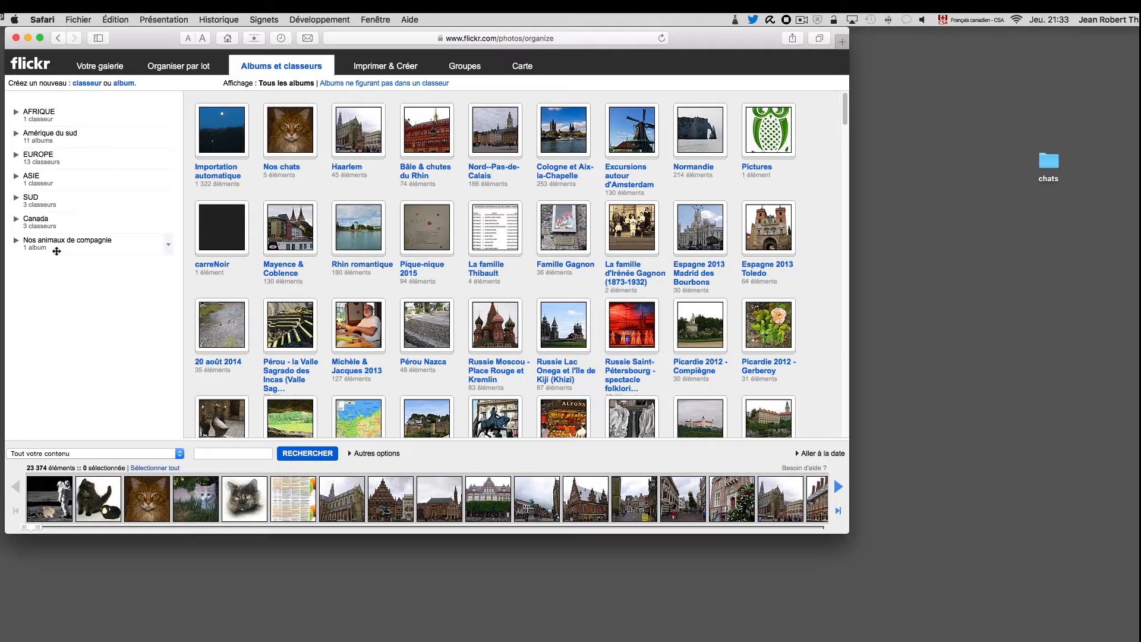
left_click(98, 67)
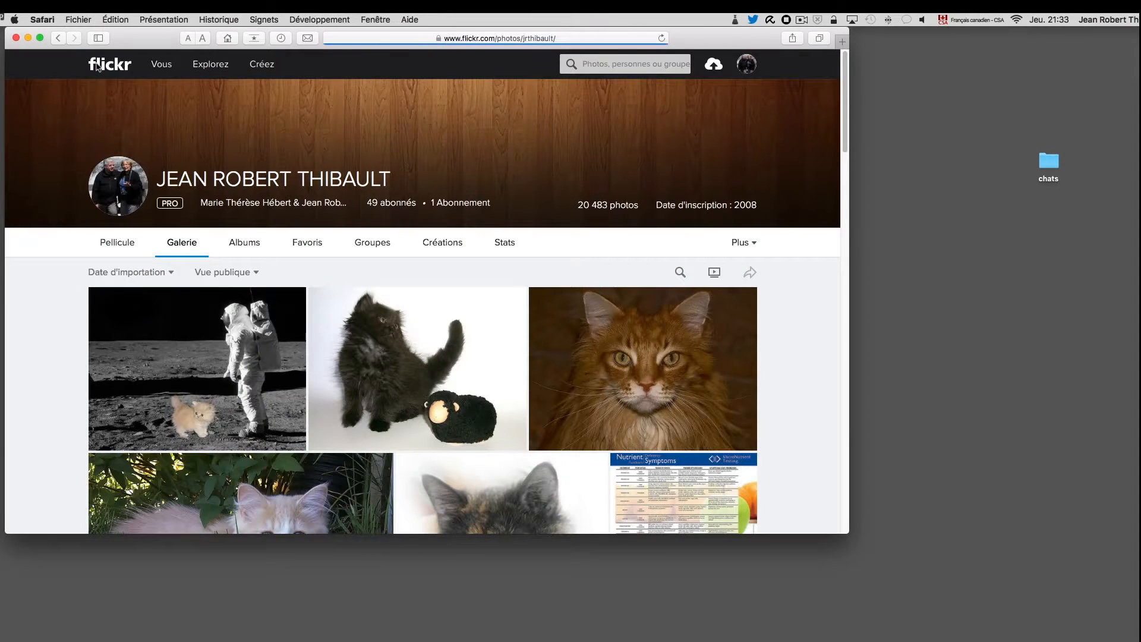
left_click(741, 243)
left_click(688, 312)
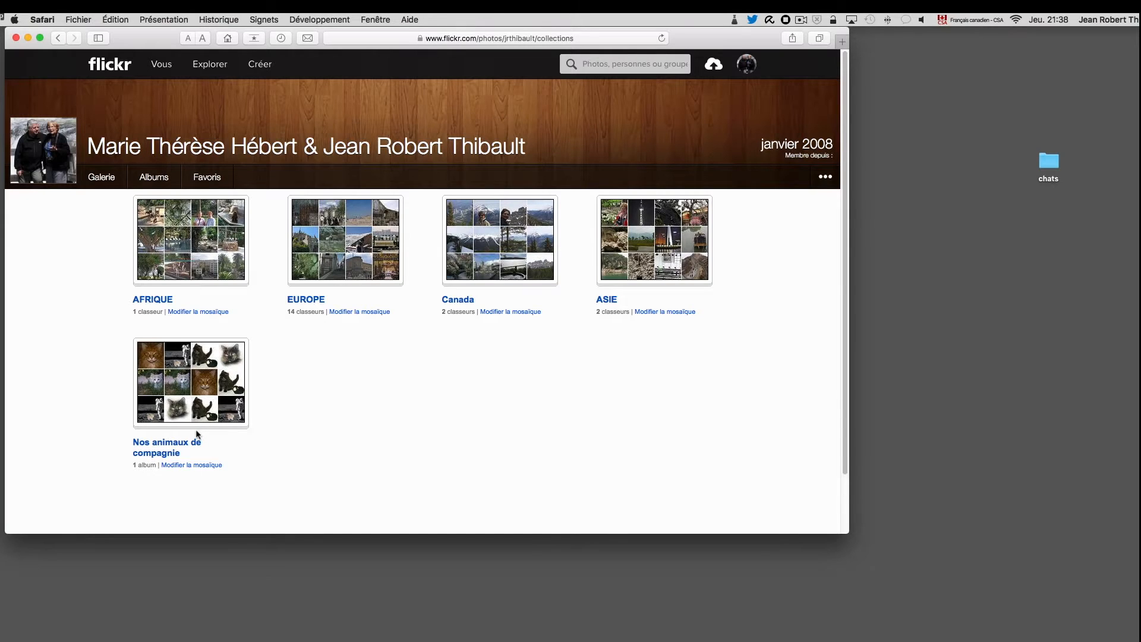
Step: Examine the subcollections inside EUROPE and the albums and description of Picardie 2012, then return to EUROPE
left_click(363, 252)
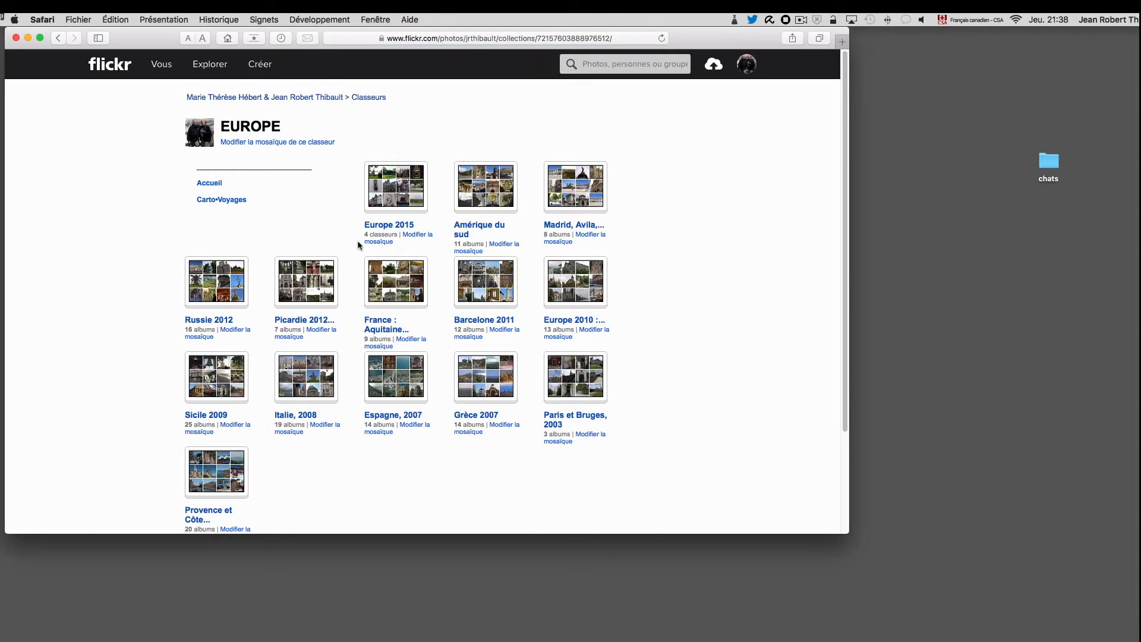
scroll(358, 240, "down", 1)
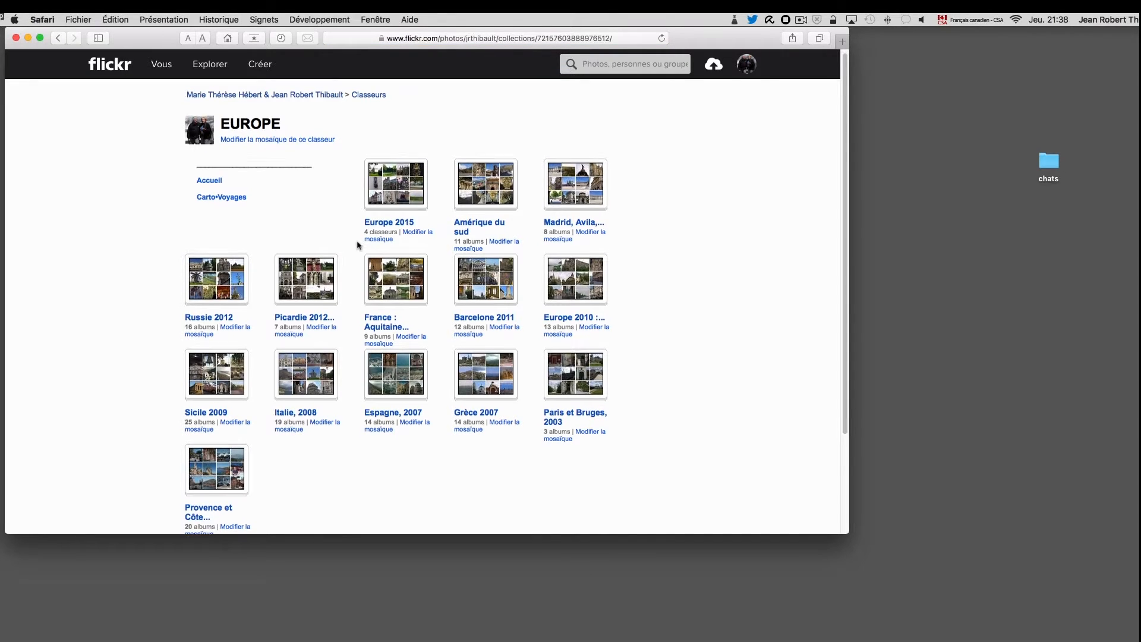
left_click_drag(340, 324, 314, 320)
left_click(305, 323)
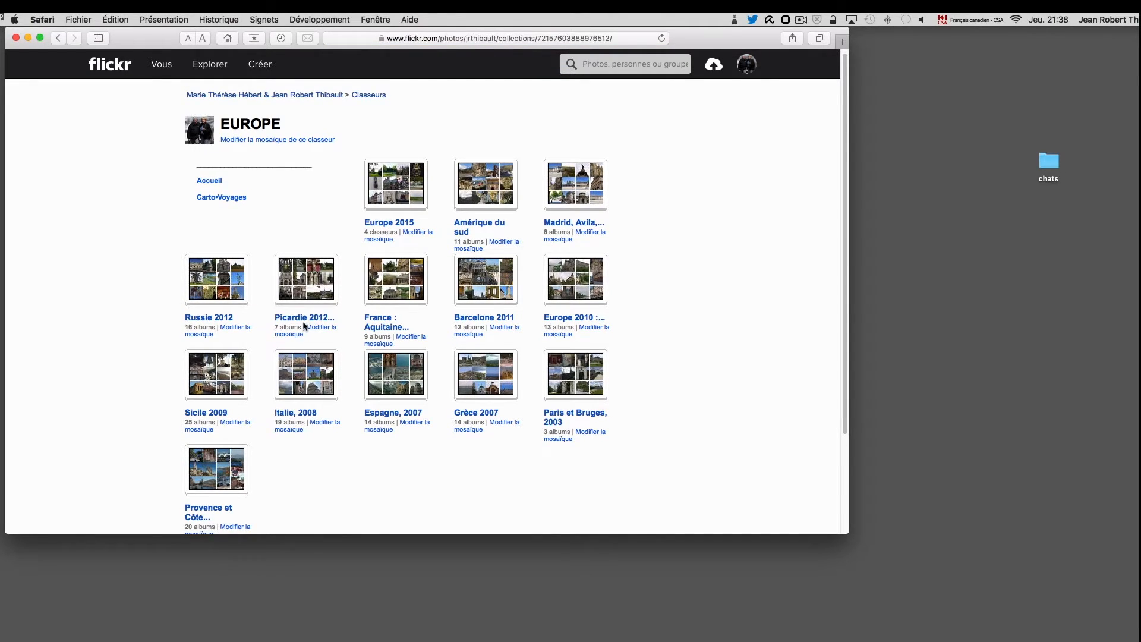
triple_click(306, 321)
left_click(322, 306)
scroll(330, 273, "up", 1)
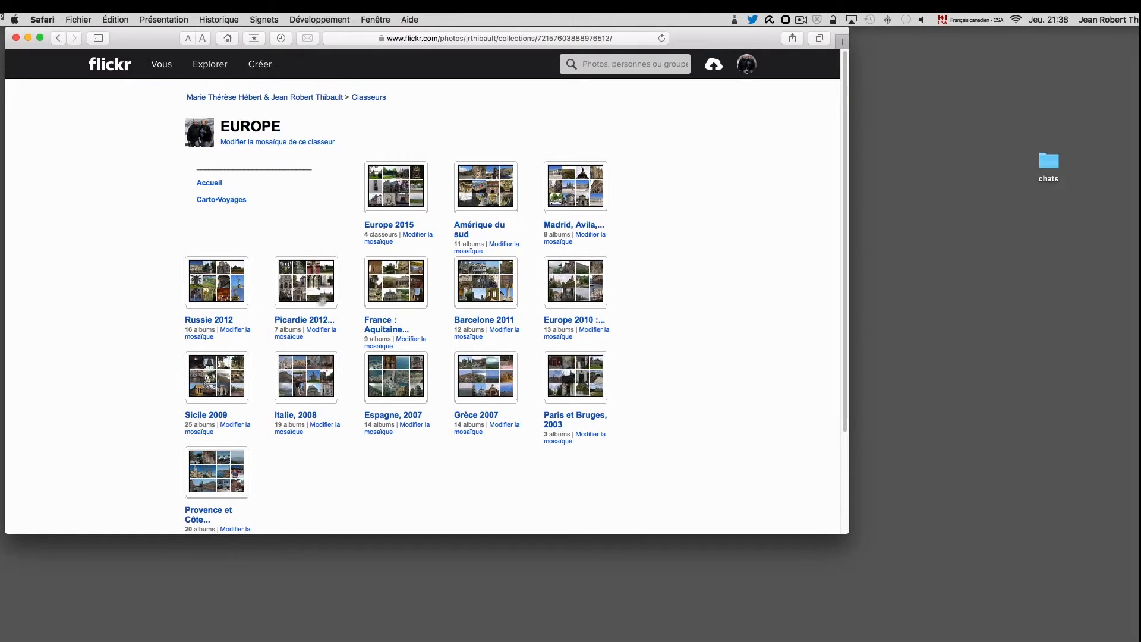
scroll(309, 278, "down", 1)
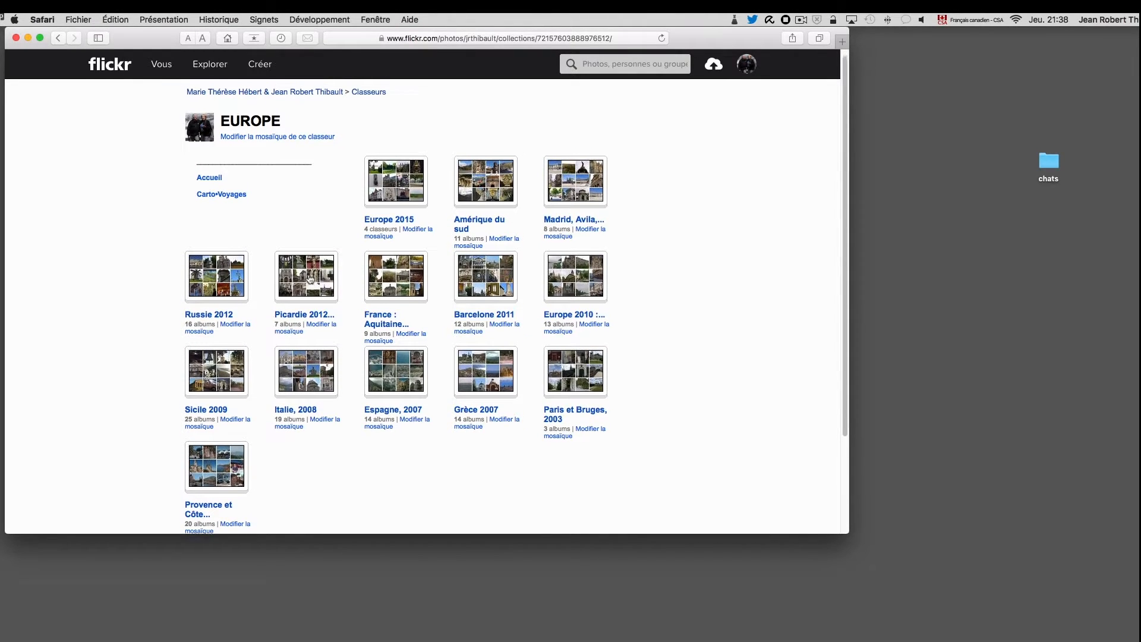
scroll(310, 281, "up", 1)
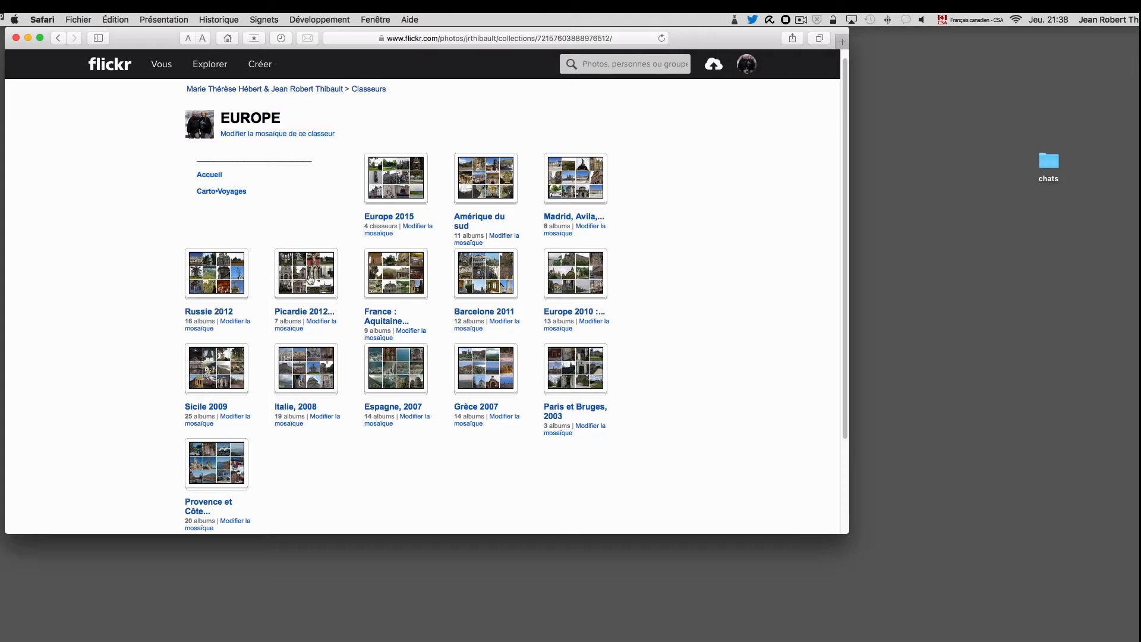
left_click(311, 278)
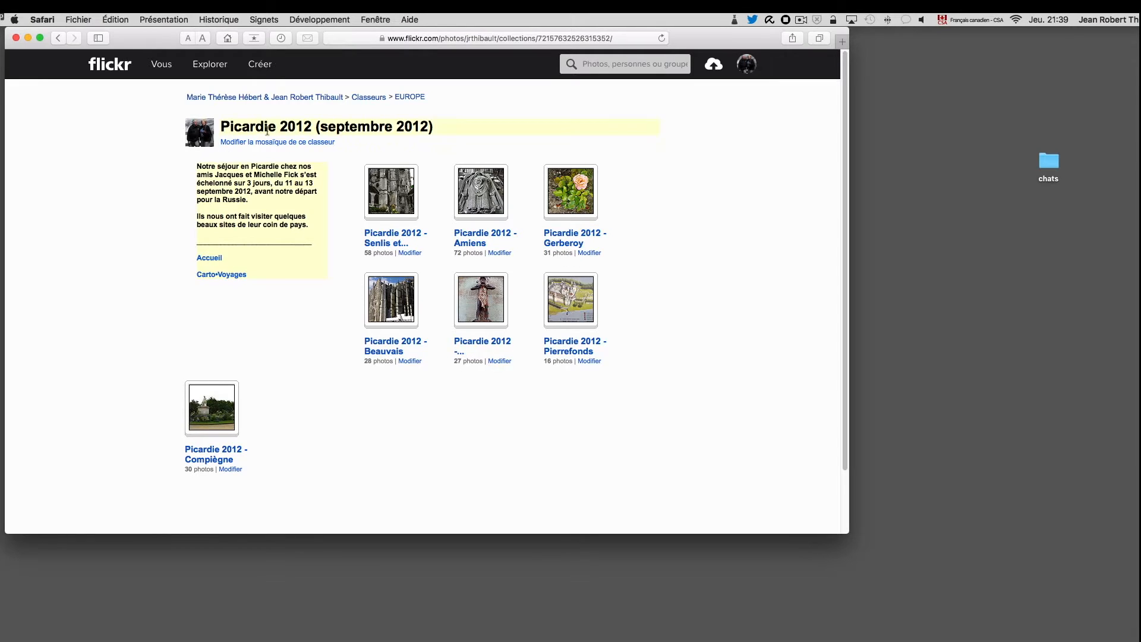
left_click(59, 38)
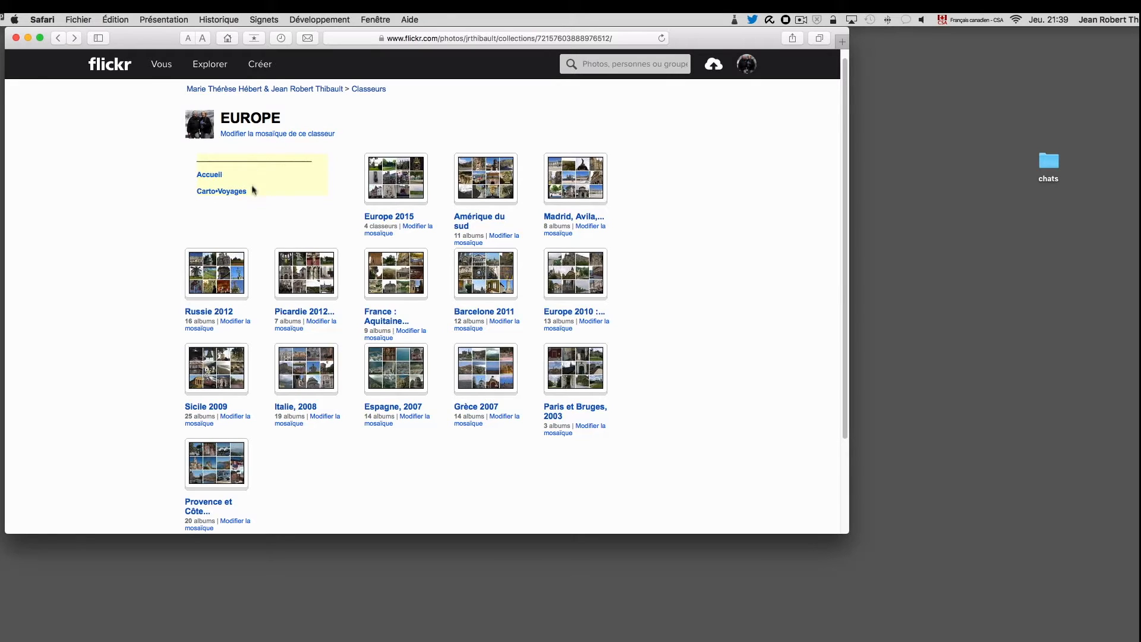
Step: Examine the Accueil link in the EUROPE collection's description
double_click(215, 177)
left_click(151, 185)
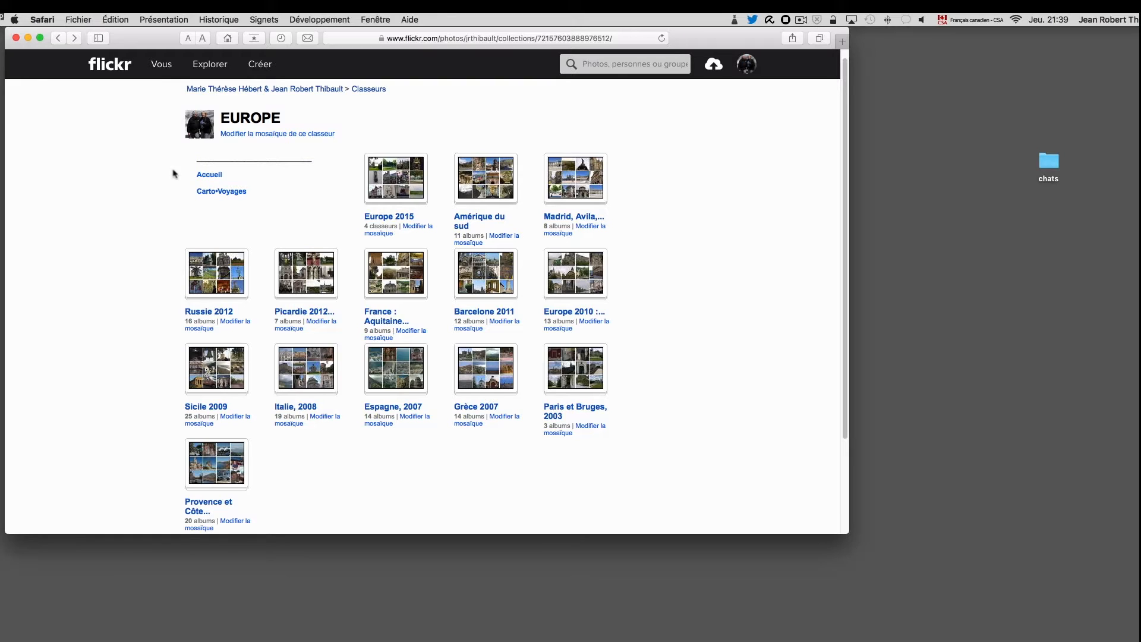
double_click(211, 177)
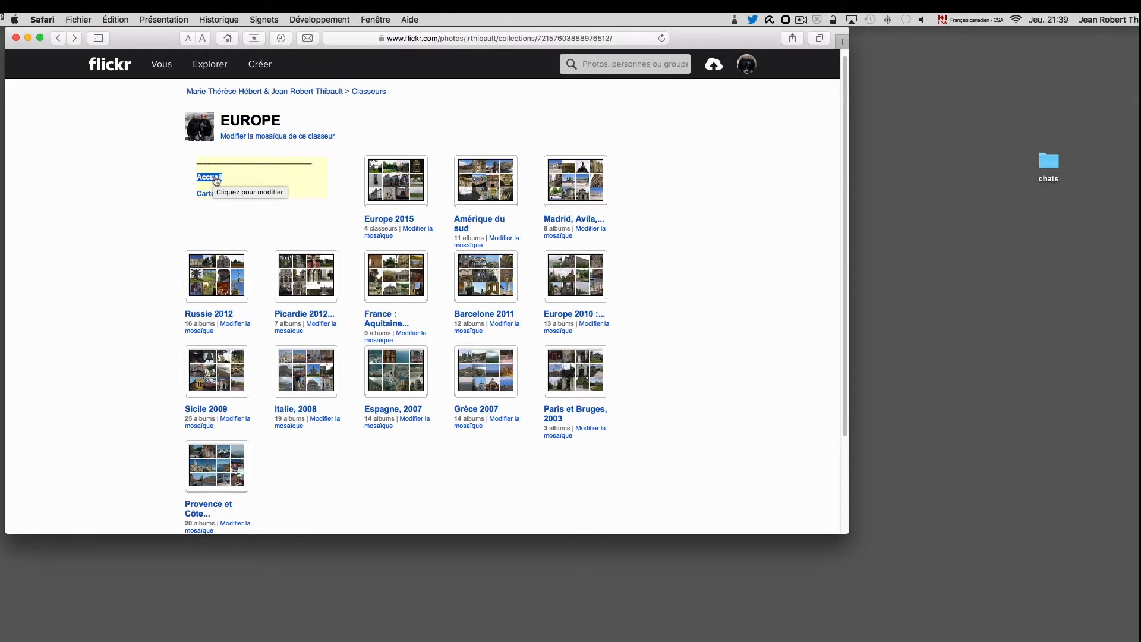
left_click(216, 179)
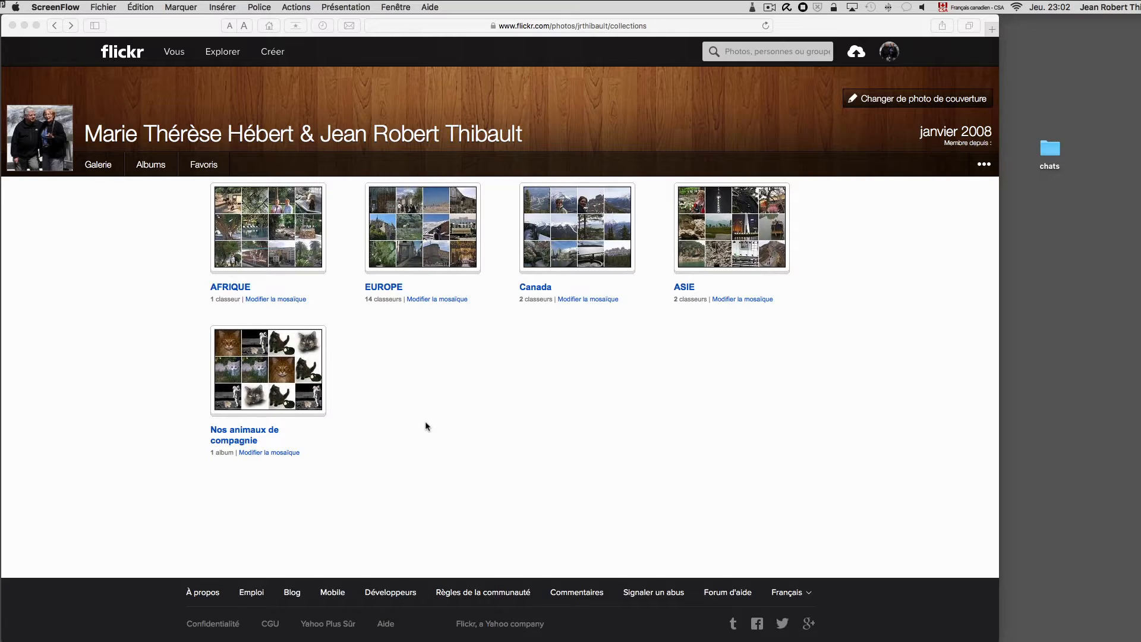
Step: Open the Nos animaux de compagnie collection and look at its description editor without adding any text
left_click(266, 373)
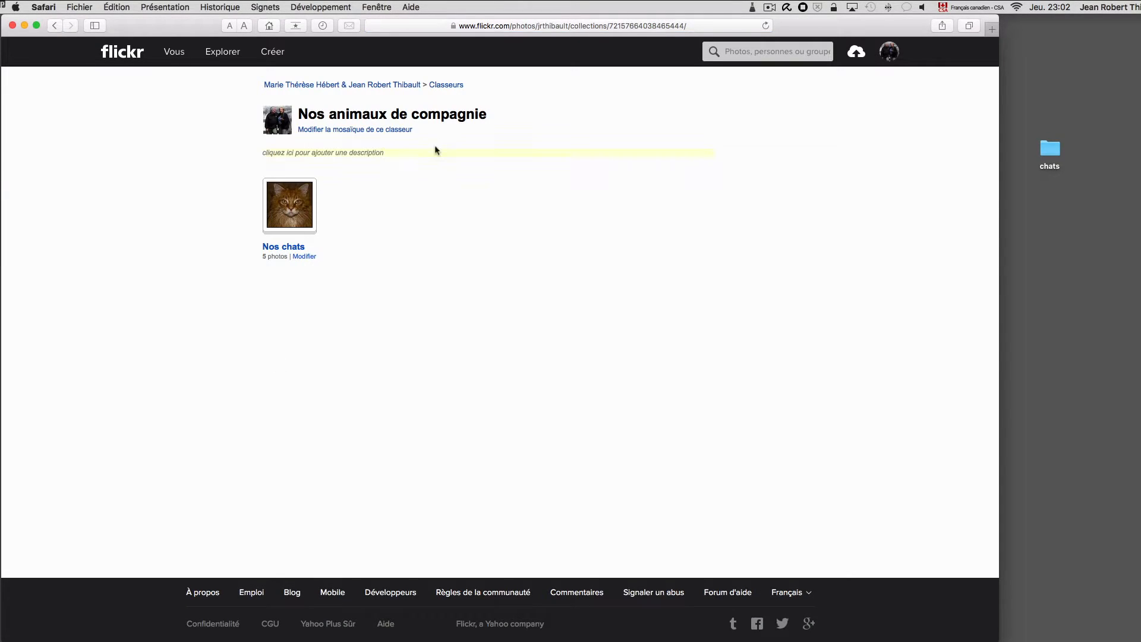
left_click(281, 154)
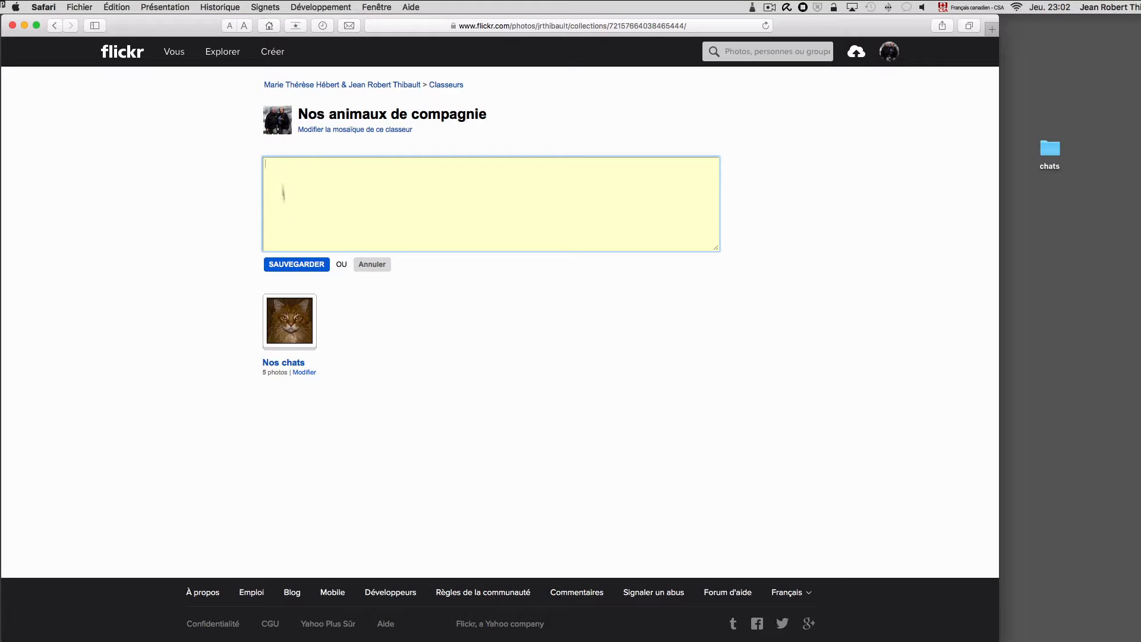
left_click(383, 310)
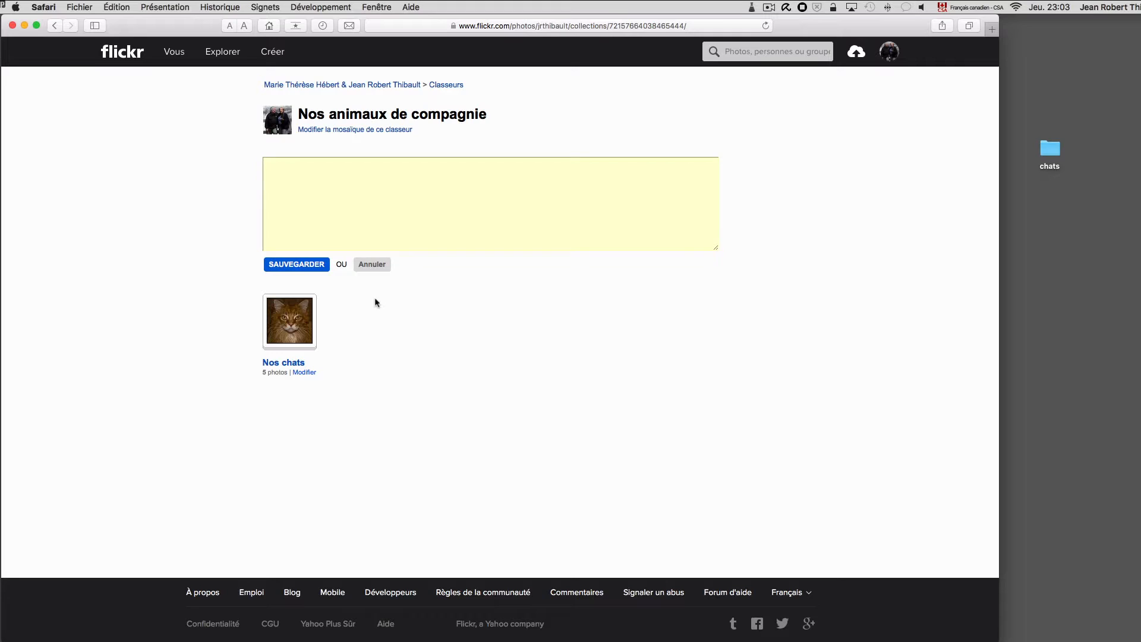
left_click(372, 265)
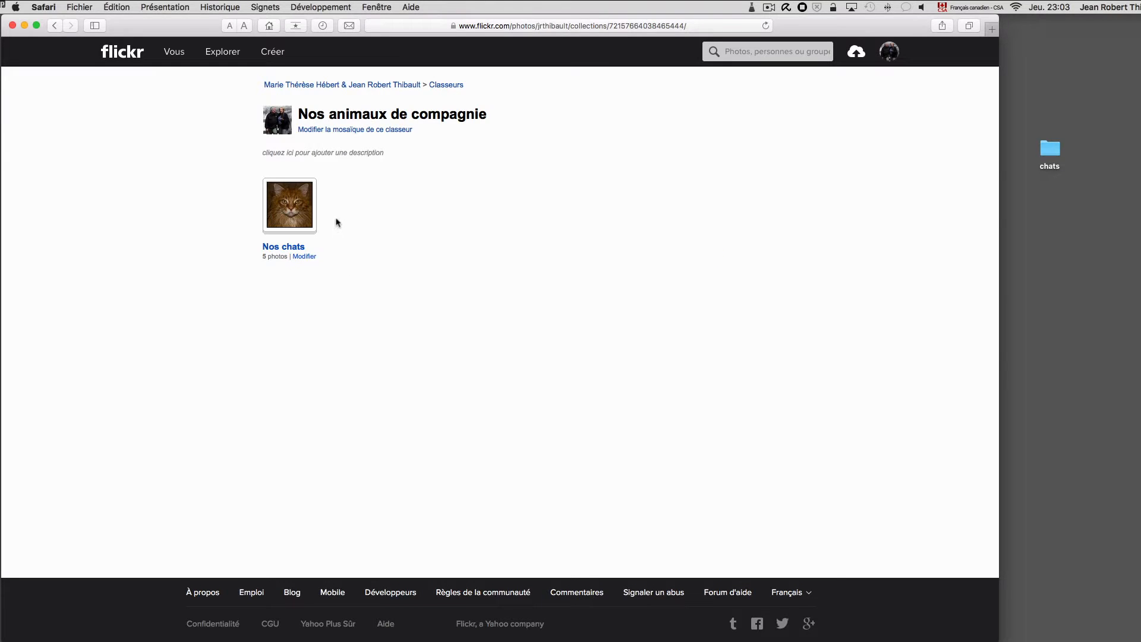
Step: Examine the Nos chats album page, then open the same album in the organizer to review its title and description
left_click(294, 203)
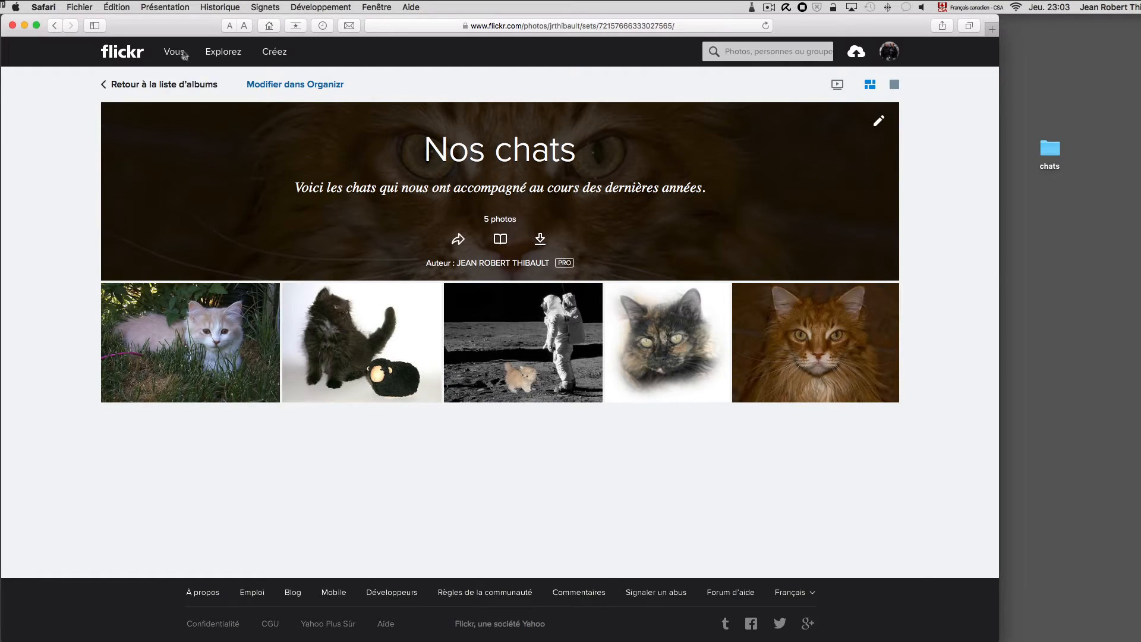
mouse_move(174, 52)
left_click(189, 234)
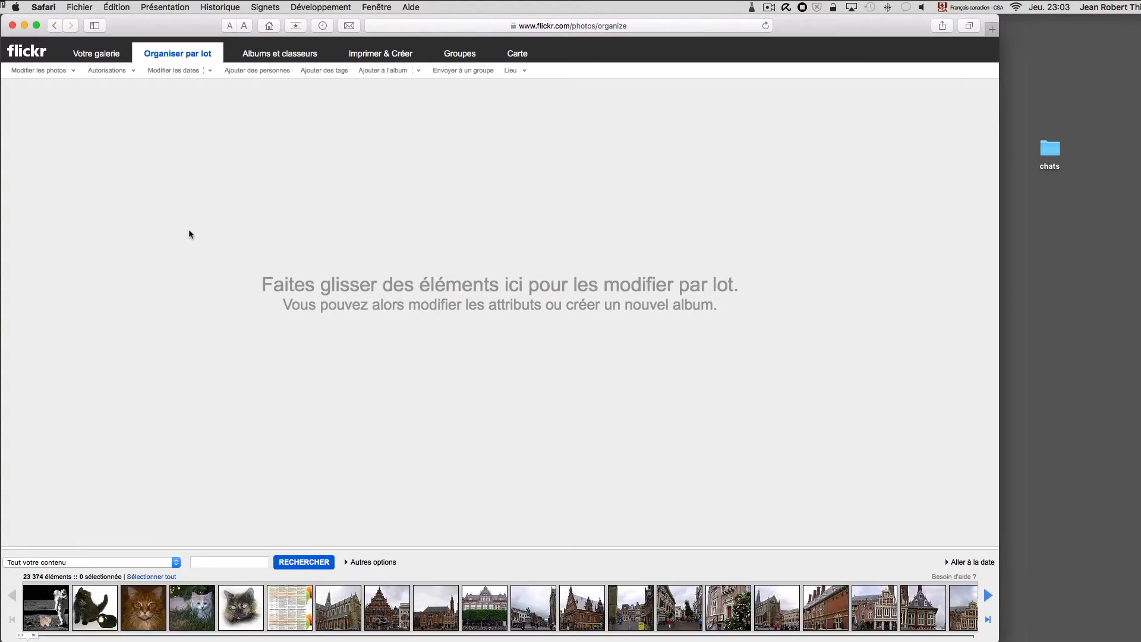
left_click(263, 57)
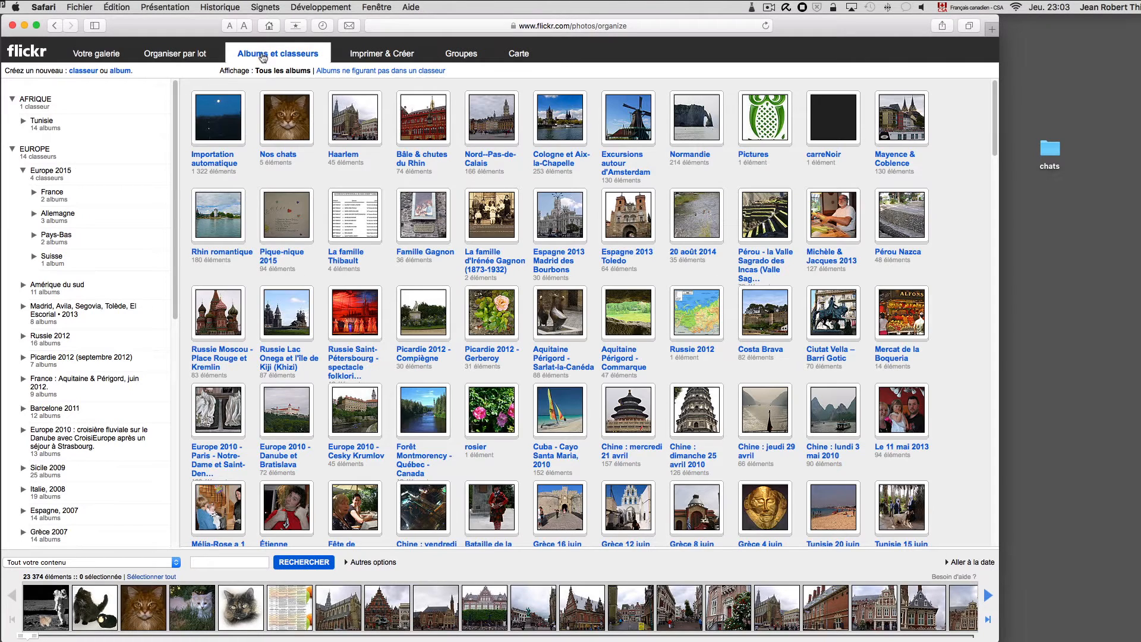
double_click(286, 117)
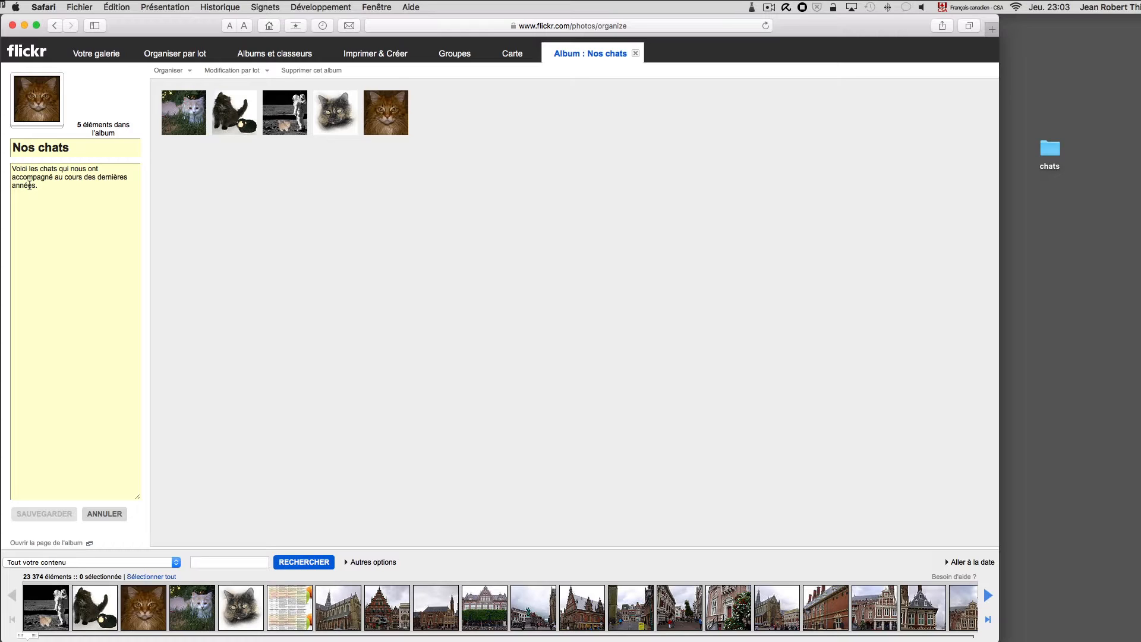
Step: Return to the gallery and reach the Nos chats album through the Classeurs page and the Nos animaux de compagnie collection
left_click(106, 55)
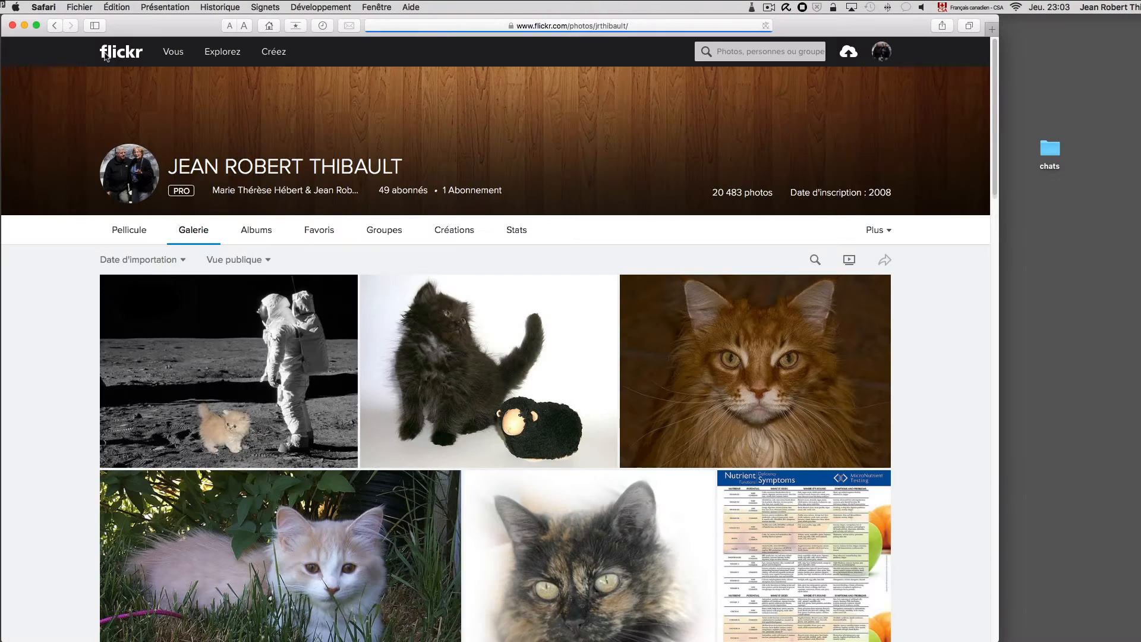
left_click(875, 230)
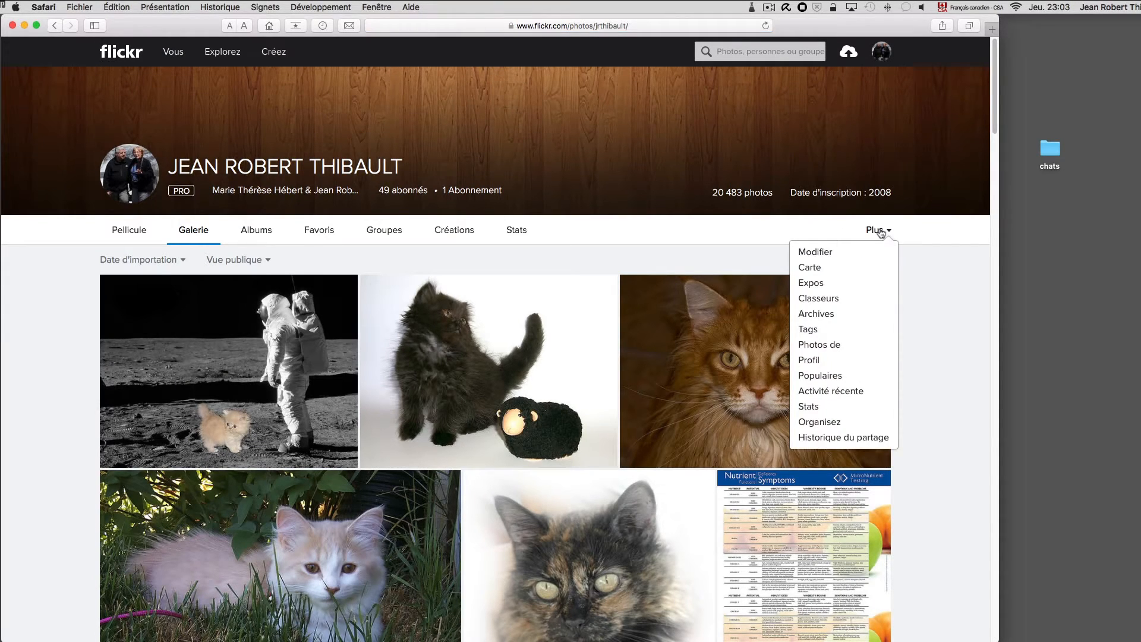
left_click(832, 300)
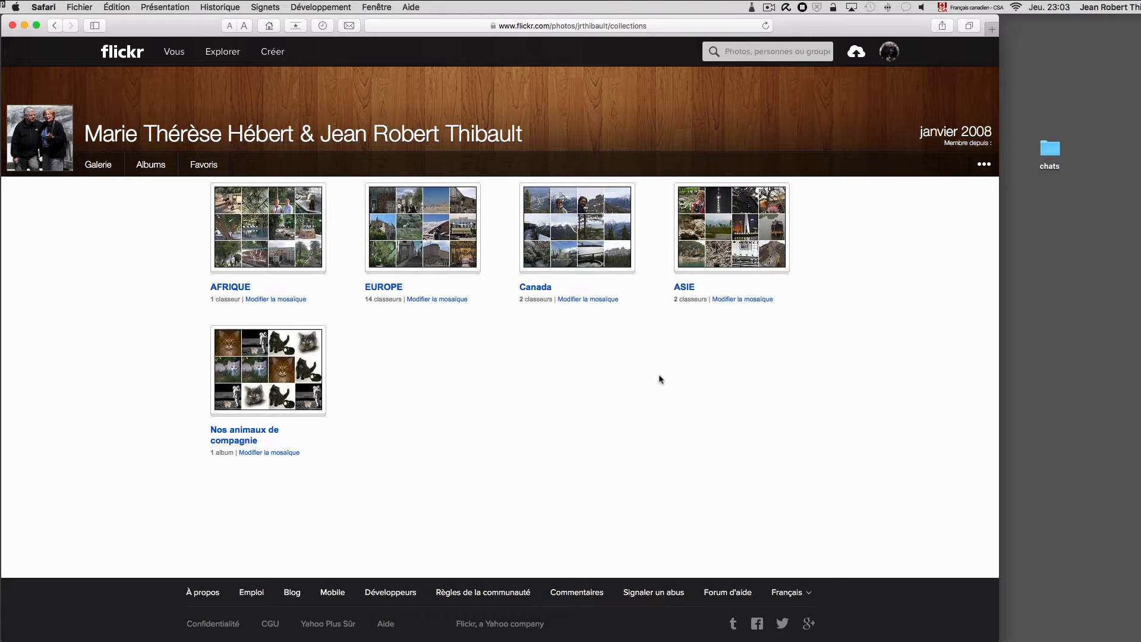
left_click(979, 164)
left_click(271, 369)
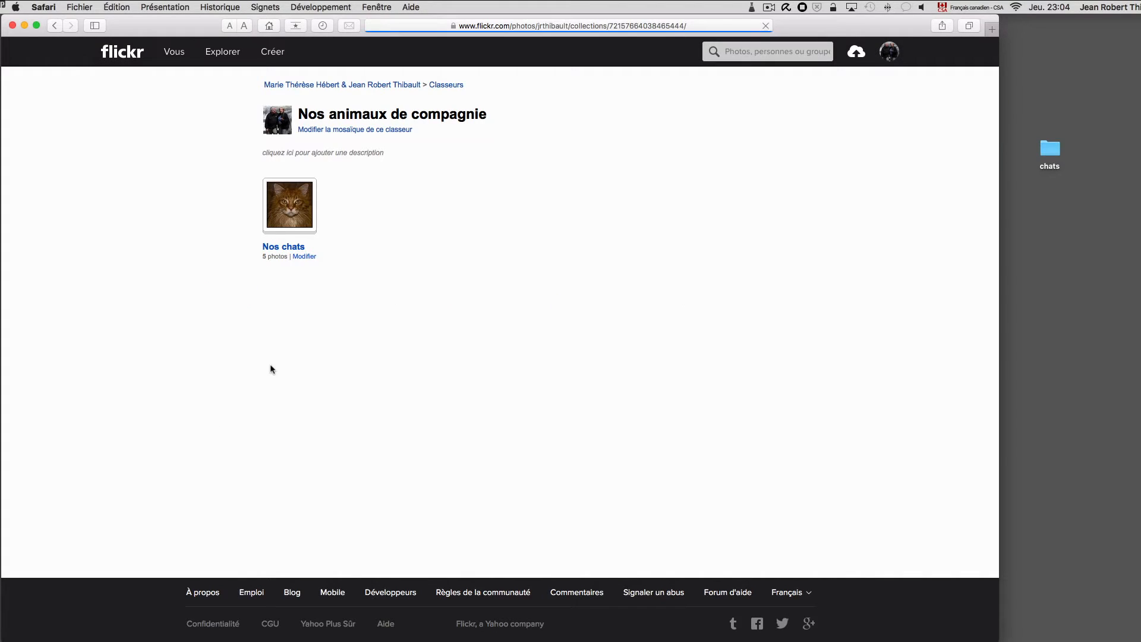
left_click(295, 214)
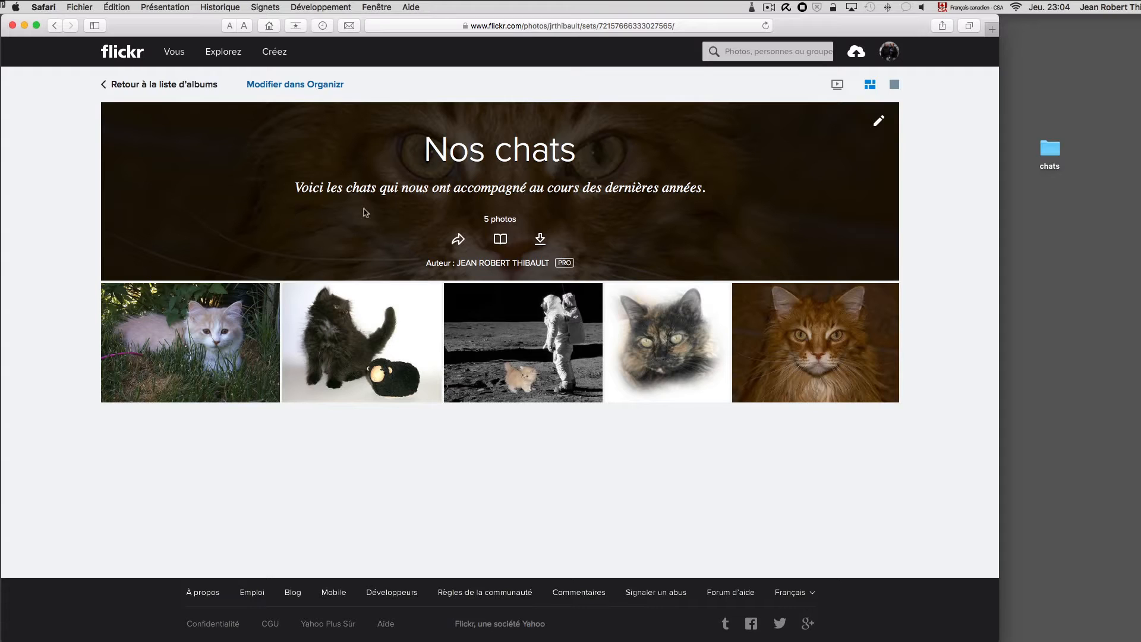
Step: Switch the Nos chats album to the large-photo layout and look through its photos
left_click(894, 86)
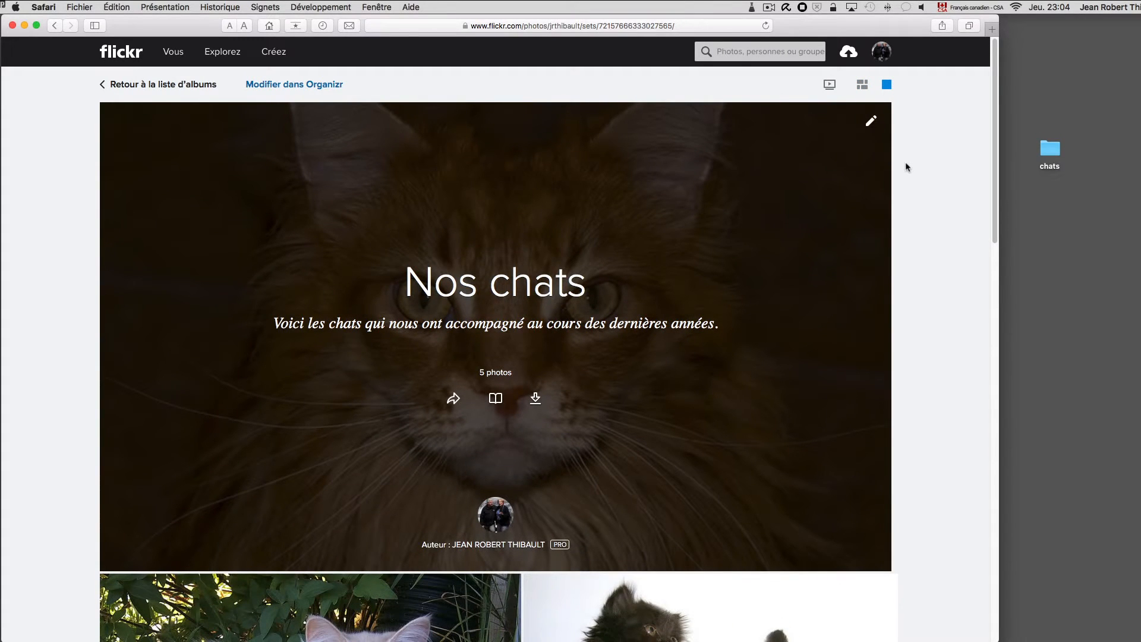
scroll(906, 166, "down", 5)
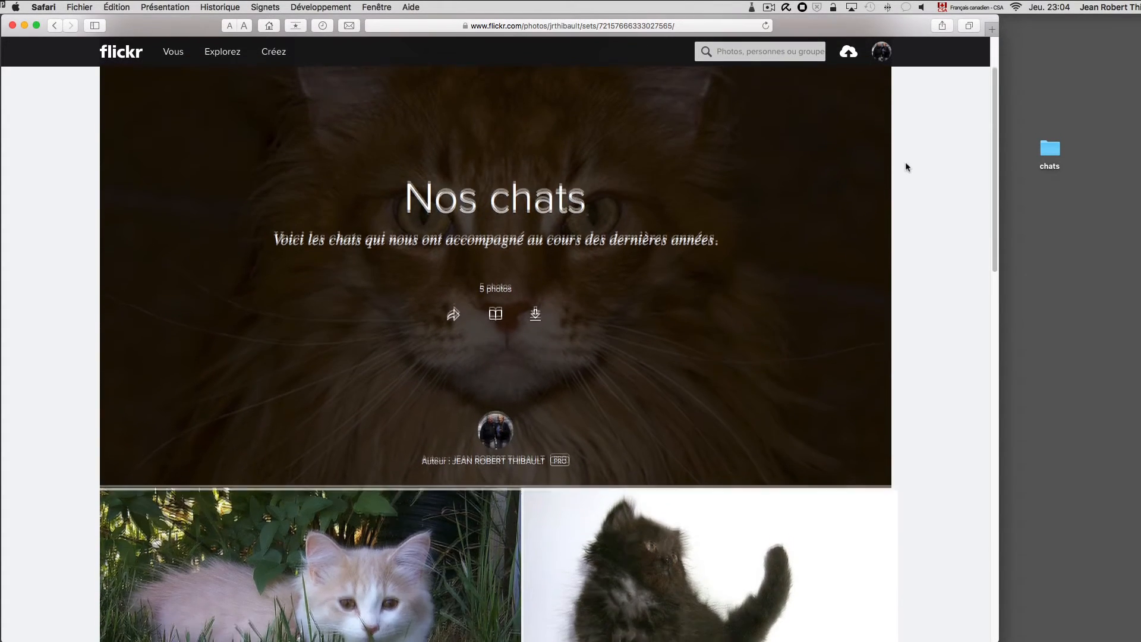
scroll(906, 166, "down", 6)
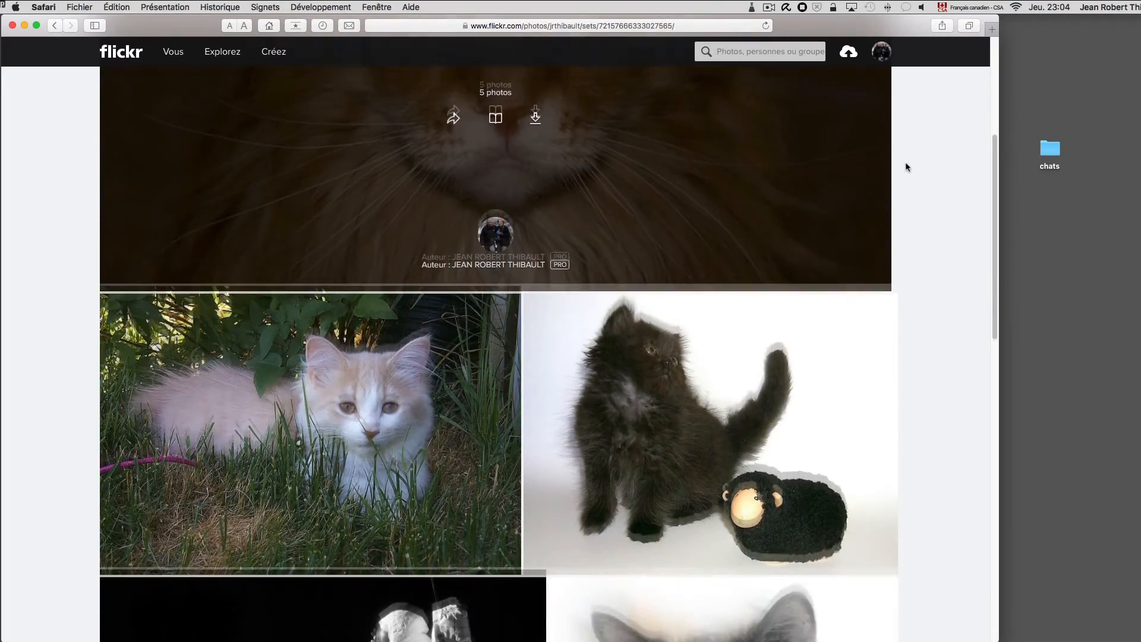
scroll(906, 167, "down", 7)
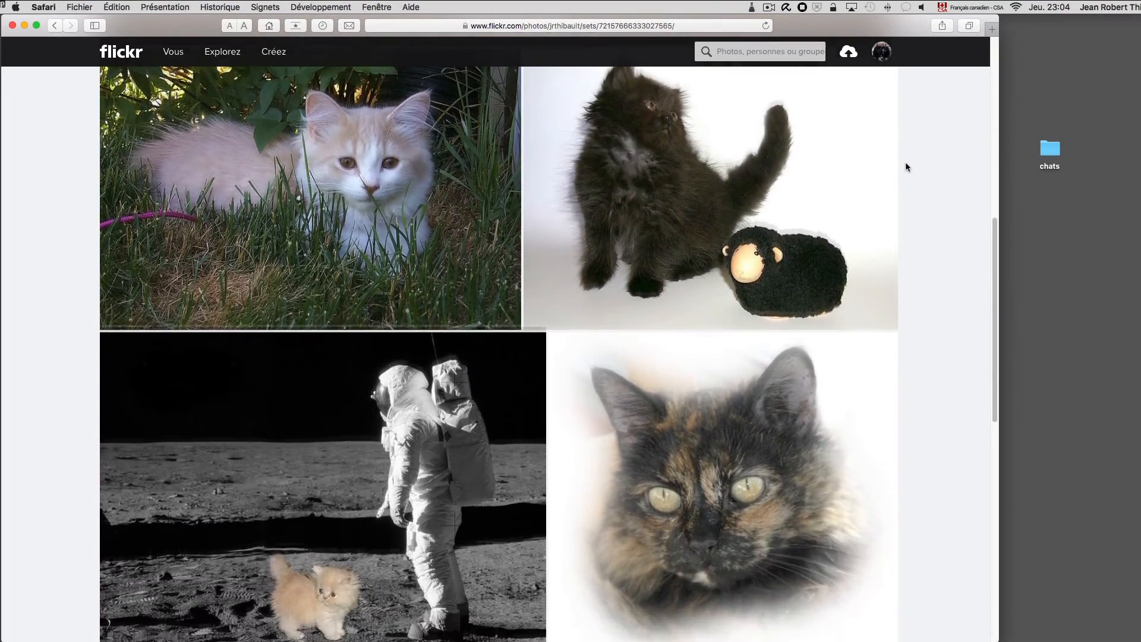
scroll(906, 166, "down", 2)
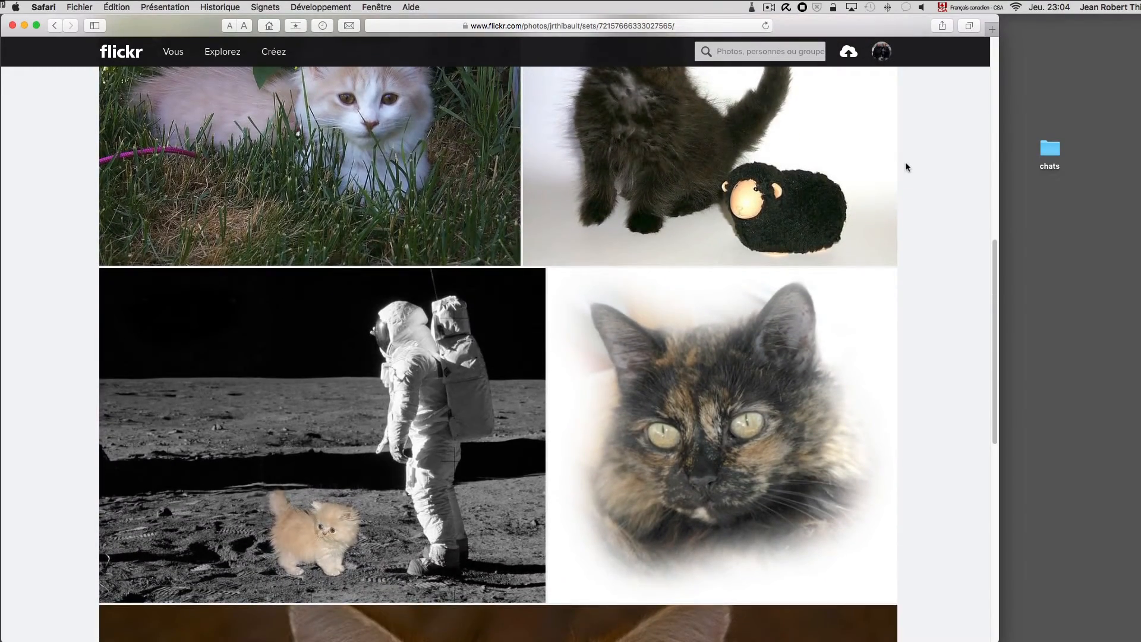
scroll(906, 167, "up", 5)
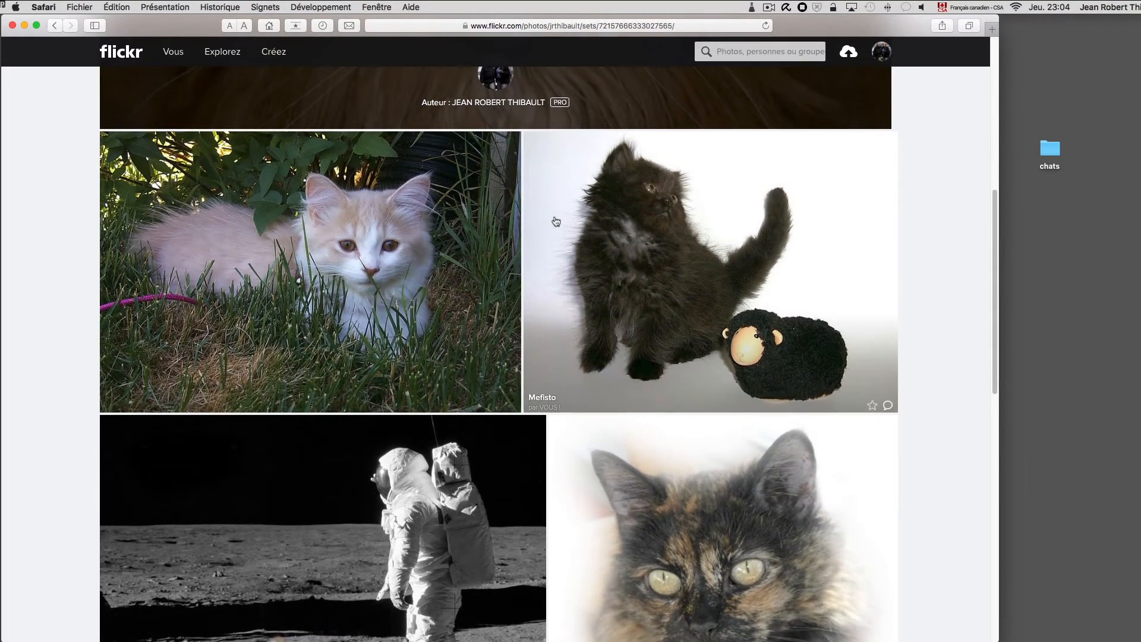
Step: Open the Juliette 2001 photo and examine its description, licence, camera data, groups and album membership
left_click(344, 253)
scroll(343, 250, "down", 5)
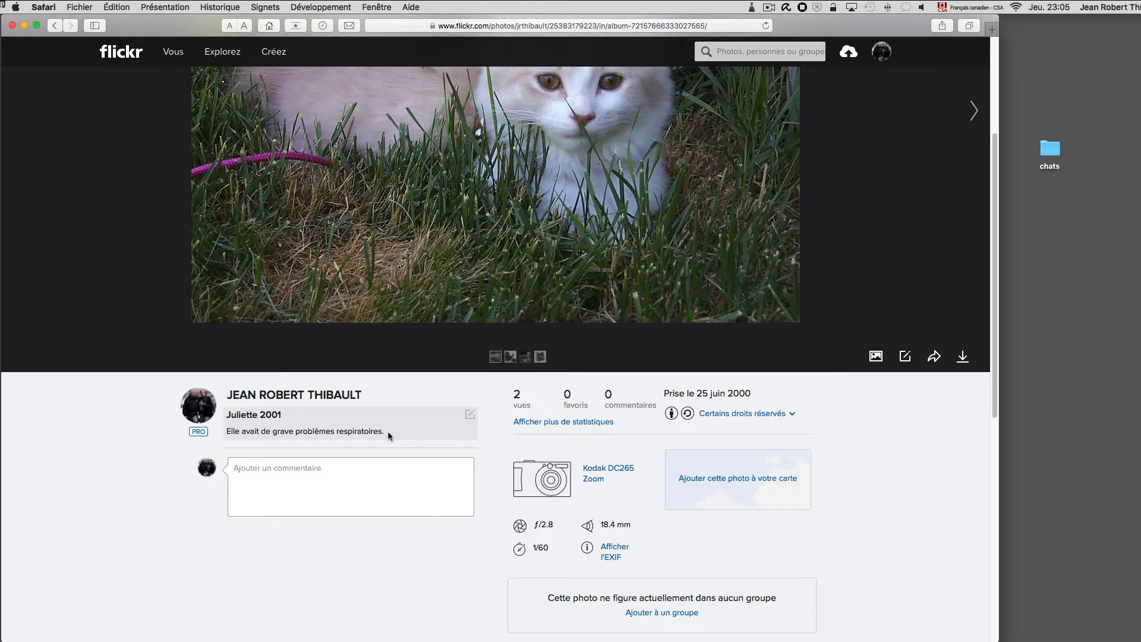
scroll(387, 430, "up", 1)
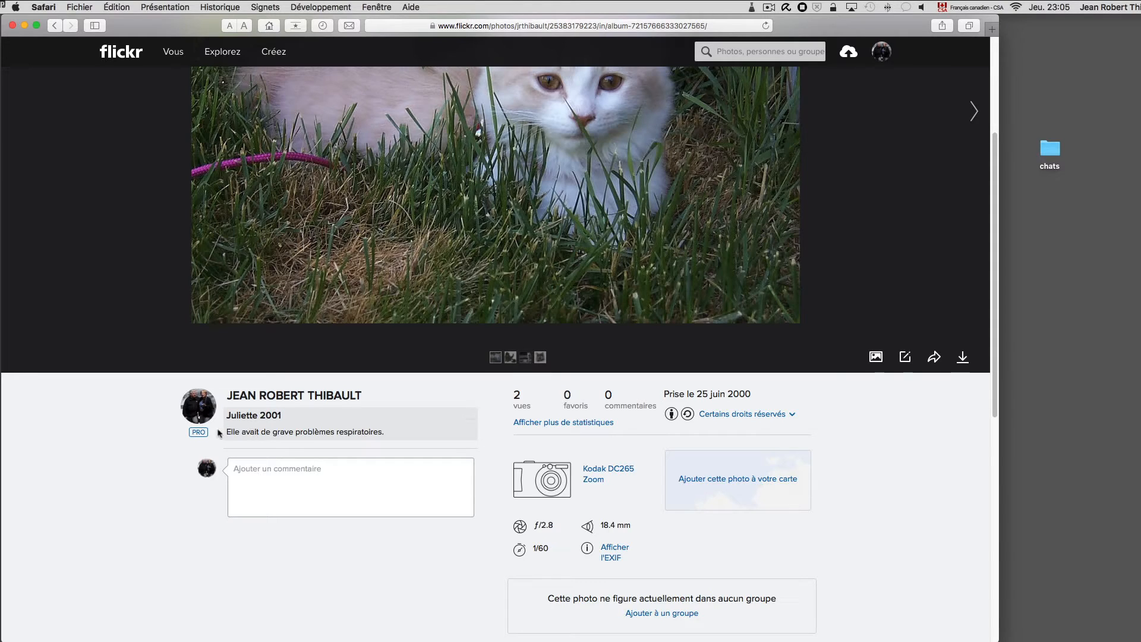
scroll(386, 433, "down", 1)
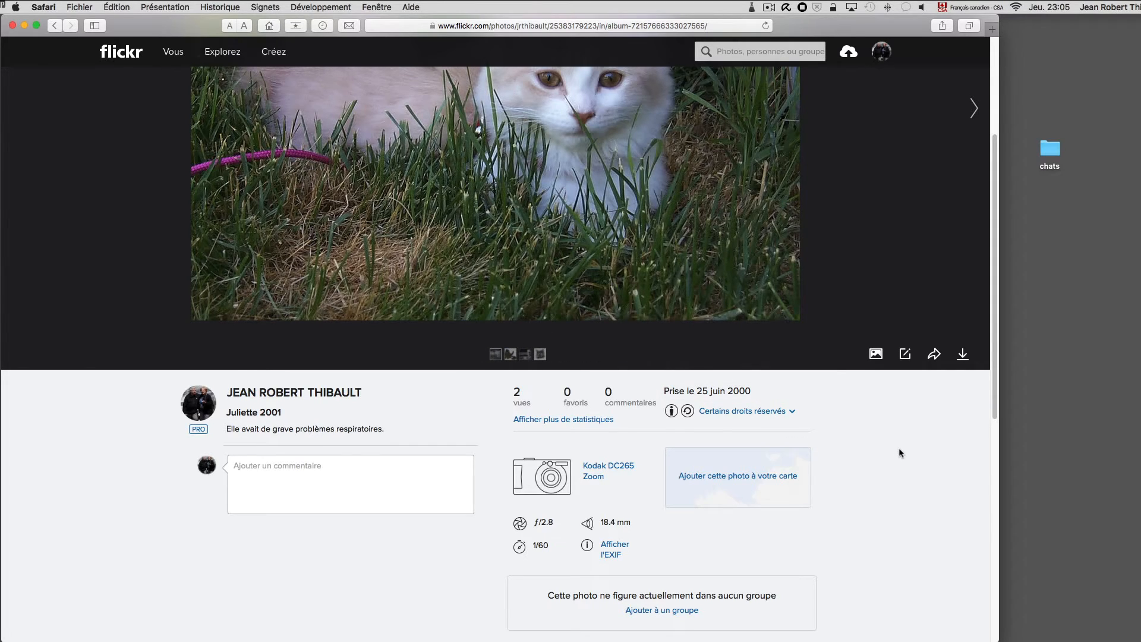
scroll(899, 453, "down", 1)
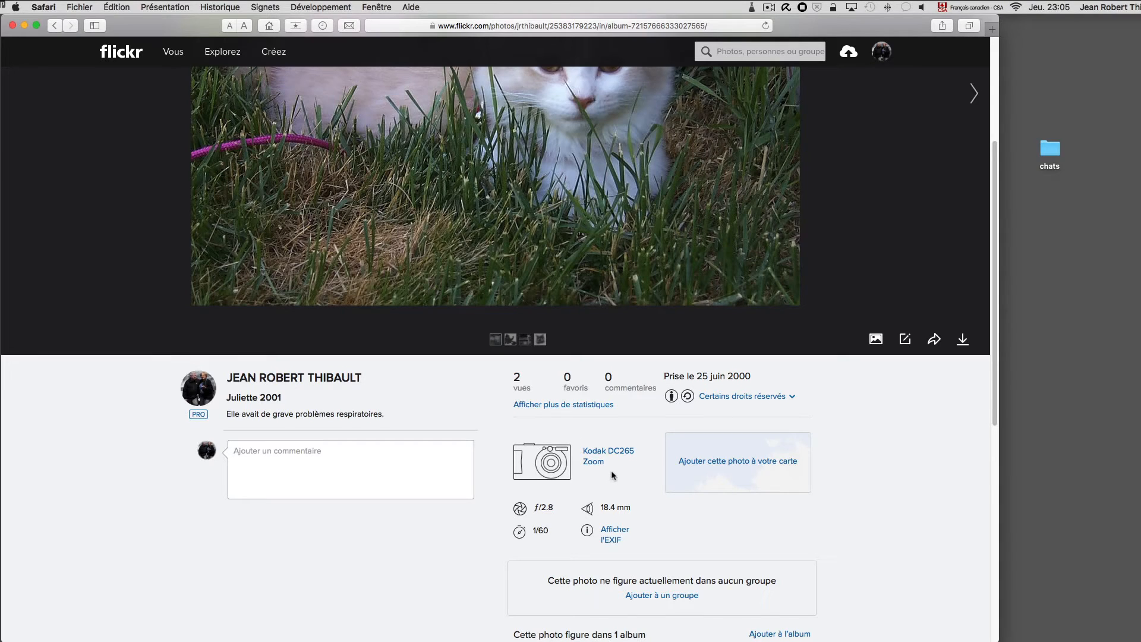
scroll(611, 471, "down", 2)
scroll(648, 483, "down", 1)
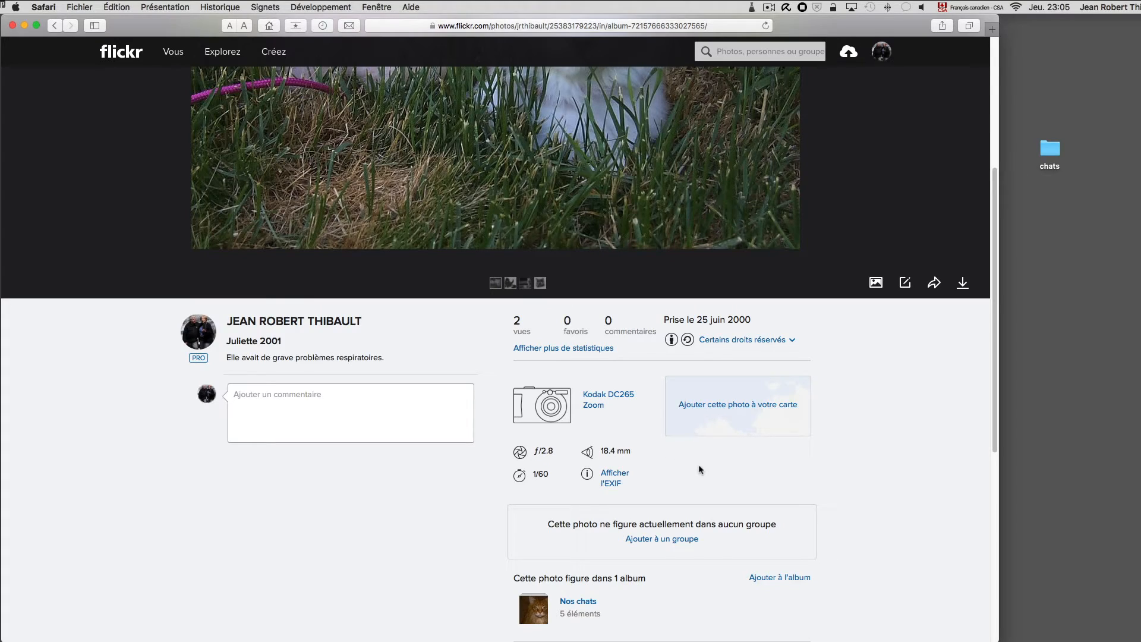
scroll(698, 465, "down", 1)
scroll(698, 464, "up", 3)
scroll(698, 465, "up", 4)
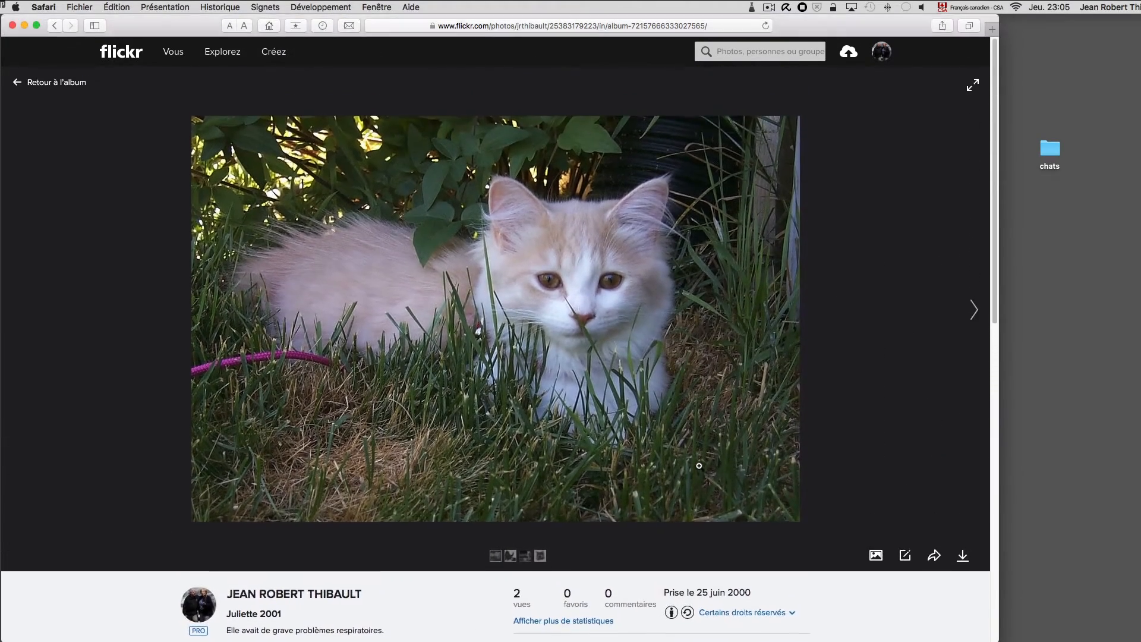
Step: Browse the following album photos through Phoebus sur la Lune to Fanny 1, then return to the album
left_click(971, 310)
left_click(971, 310)
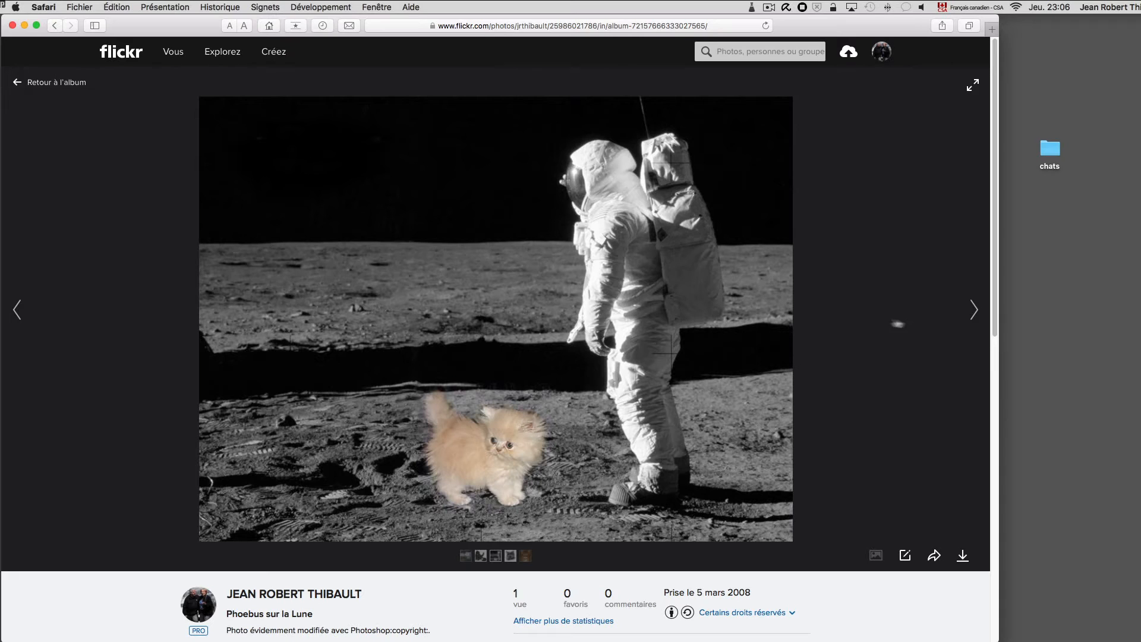
left_click(974, 310)
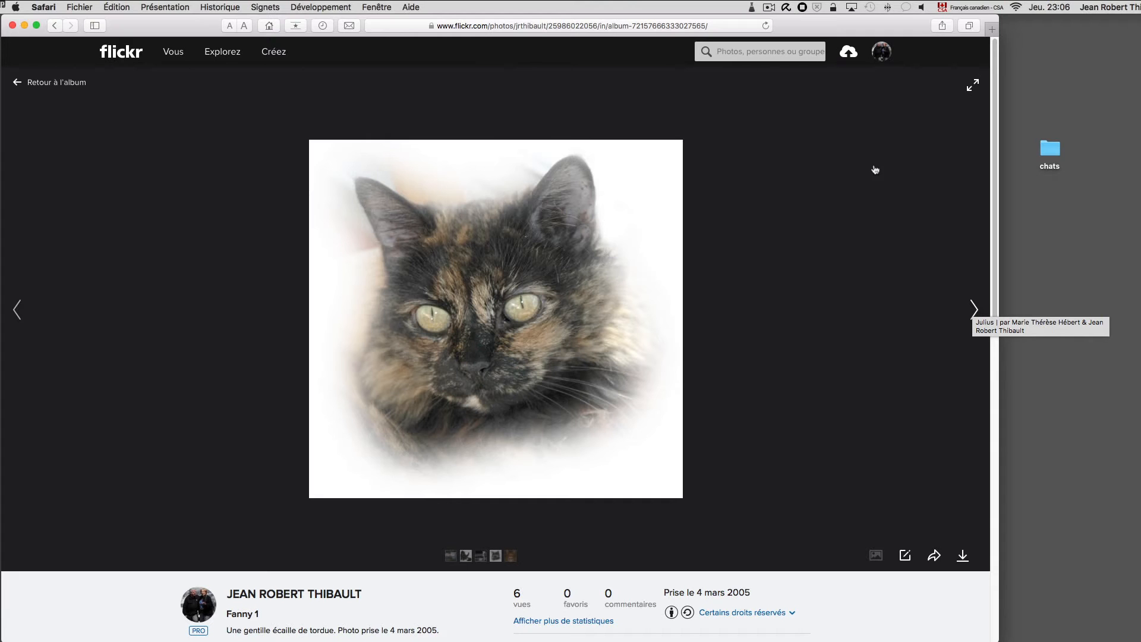
left_click(62, 83)
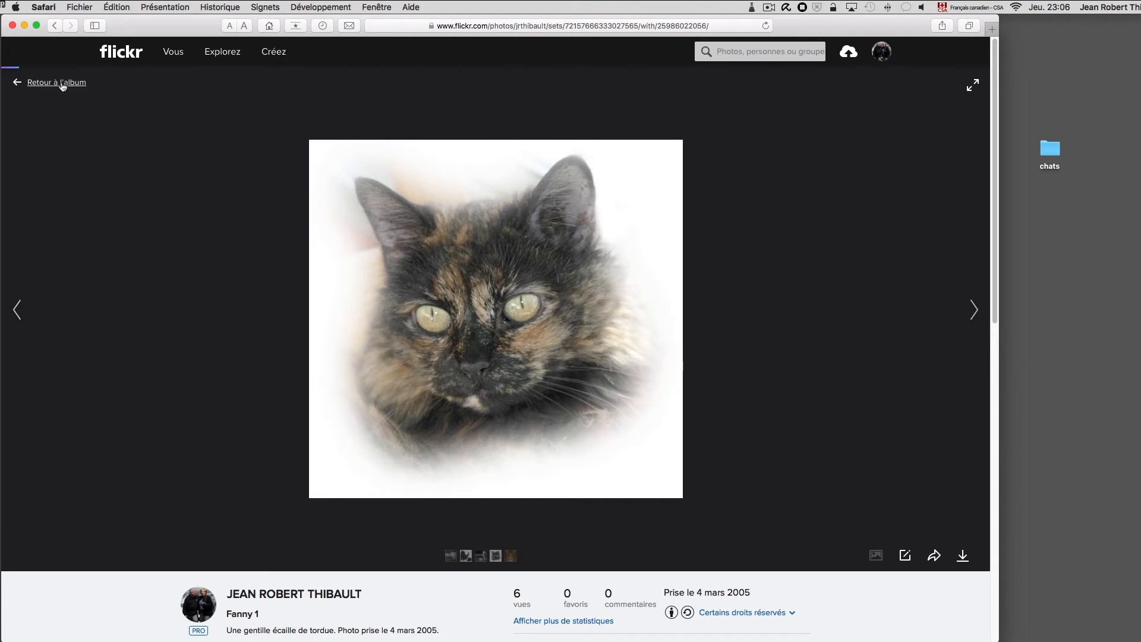
Step: Go back to the gallery and open the Classeurs page from there
mouse_move(174, 54)
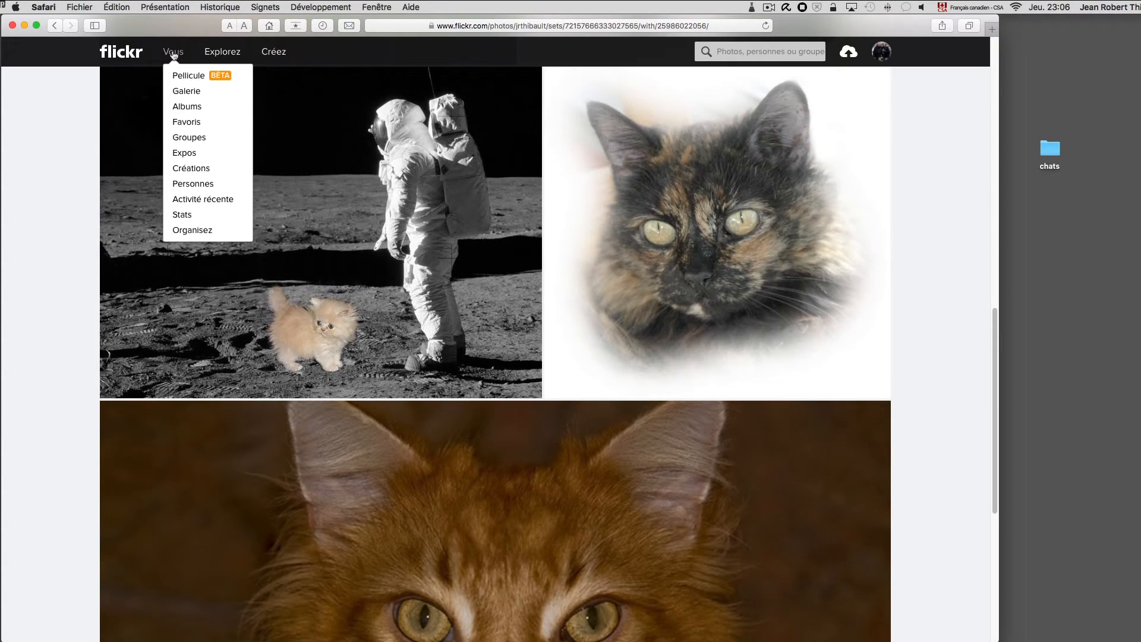
left_click(186, 93)
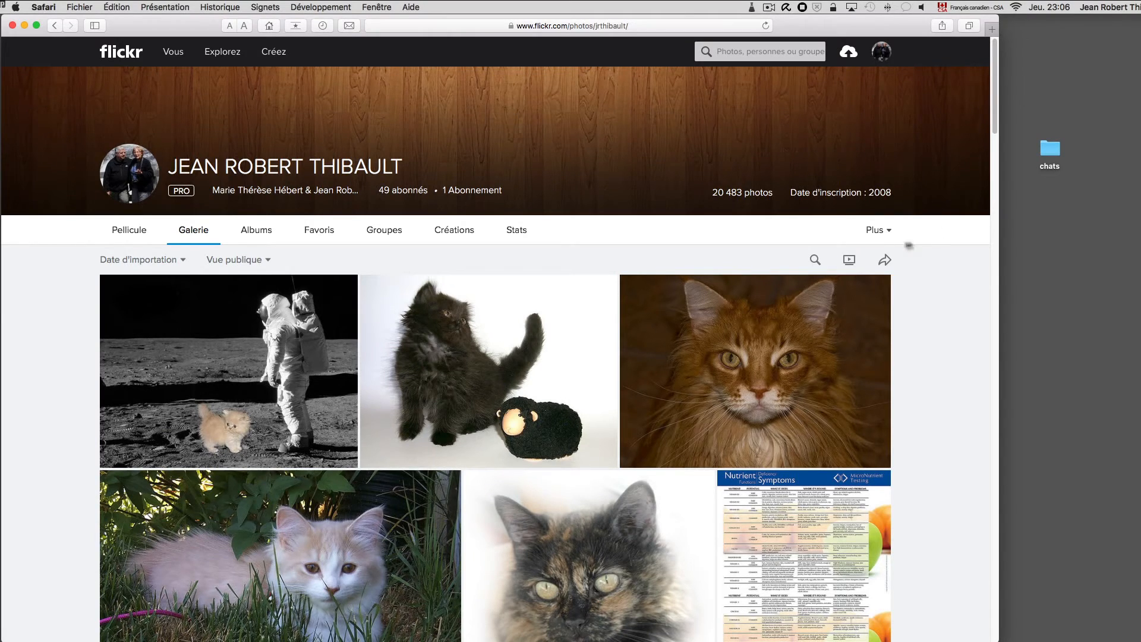
mouse_move(875, 231)
left_click(831, 299)
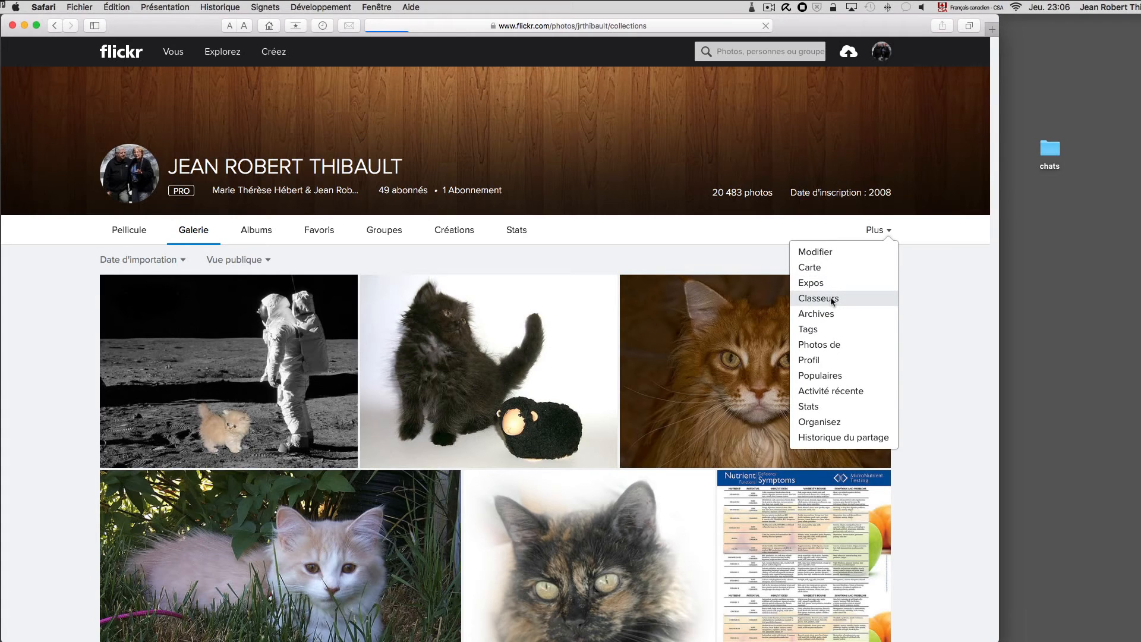